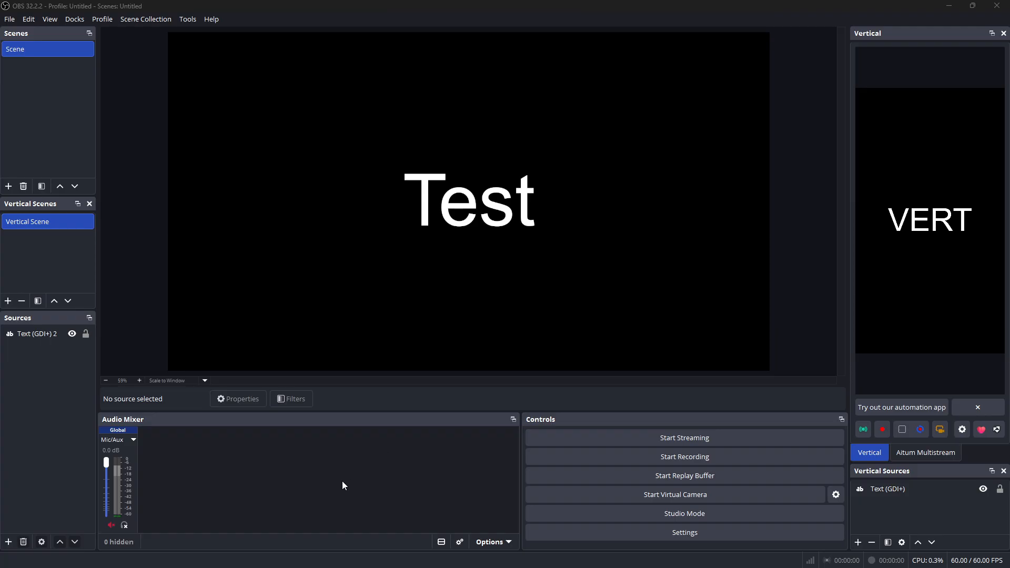
Open the OBS stream settings and select Twitch as the streaming service
click(643, 532)
click(285, 151)
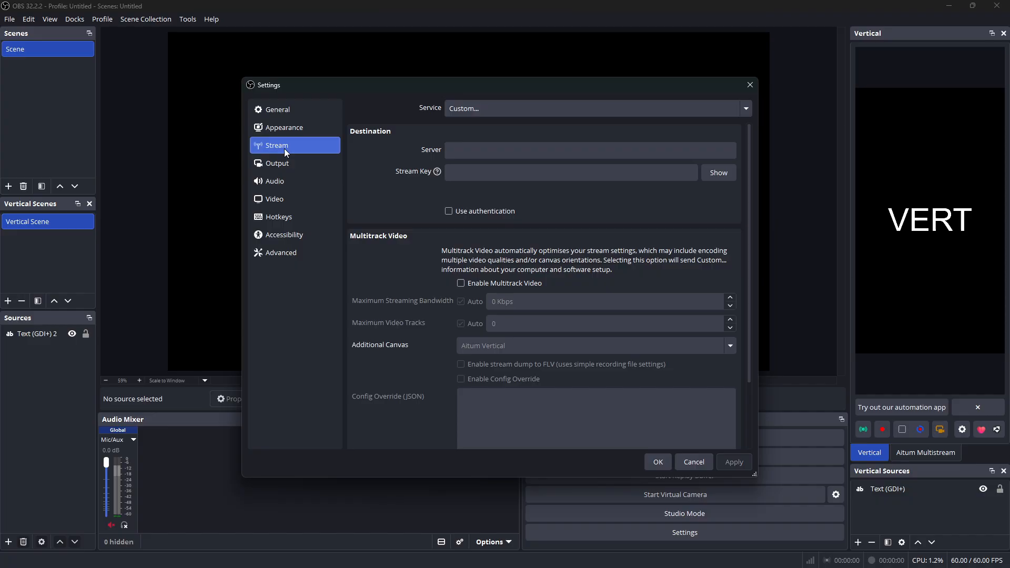
click(472, 108)
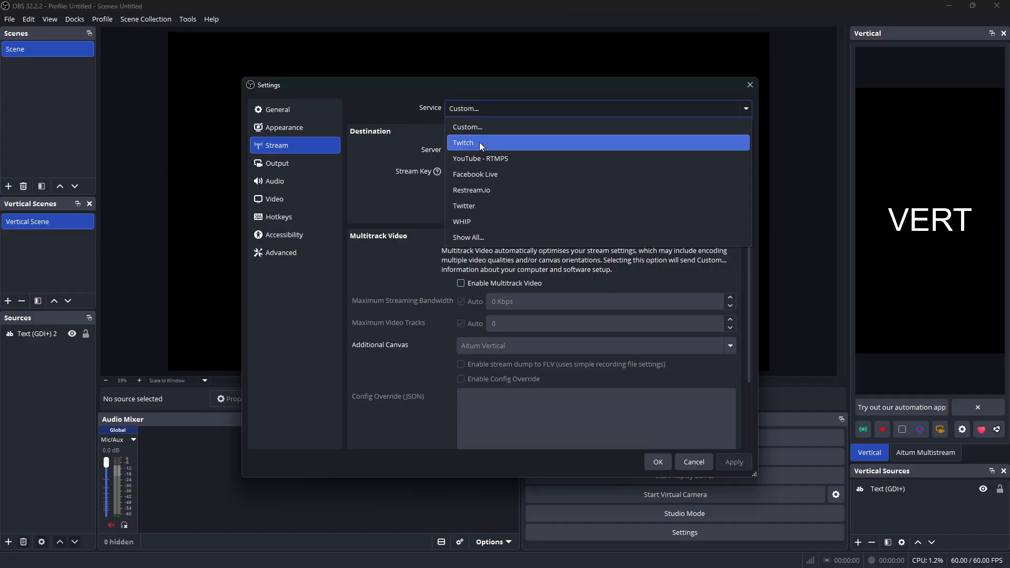
click(479, 142)
click(464, 170)
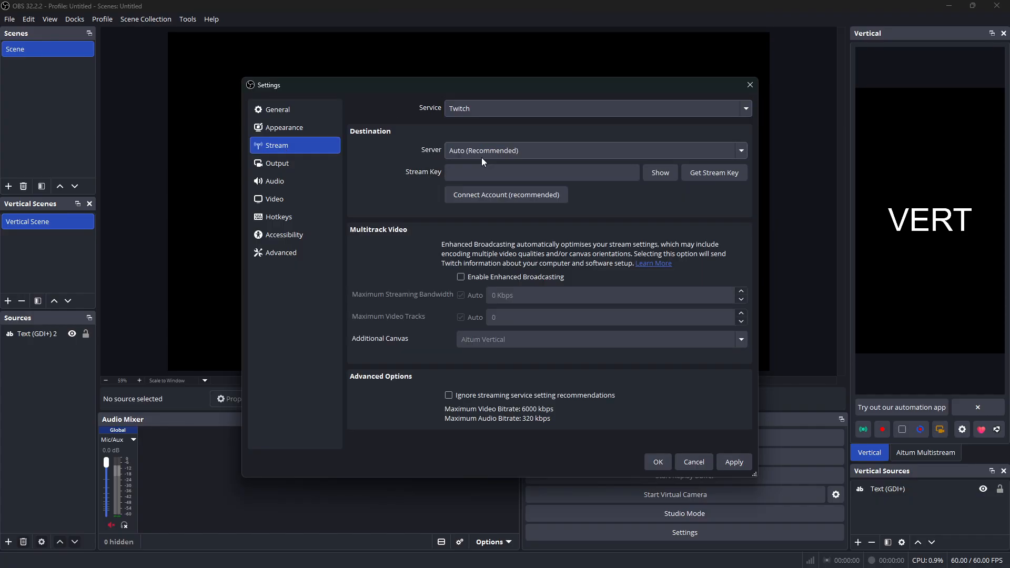
Check the Twitch VOD Track option in the streaming output settings, and return to the stream settings
click(295, 178)
click(294, 166)
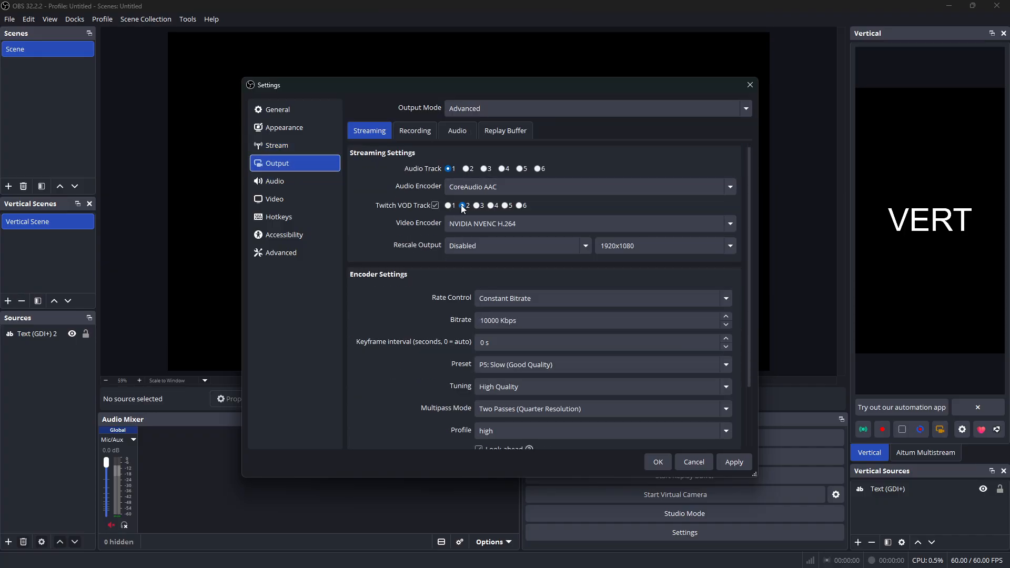
click(310, 149)
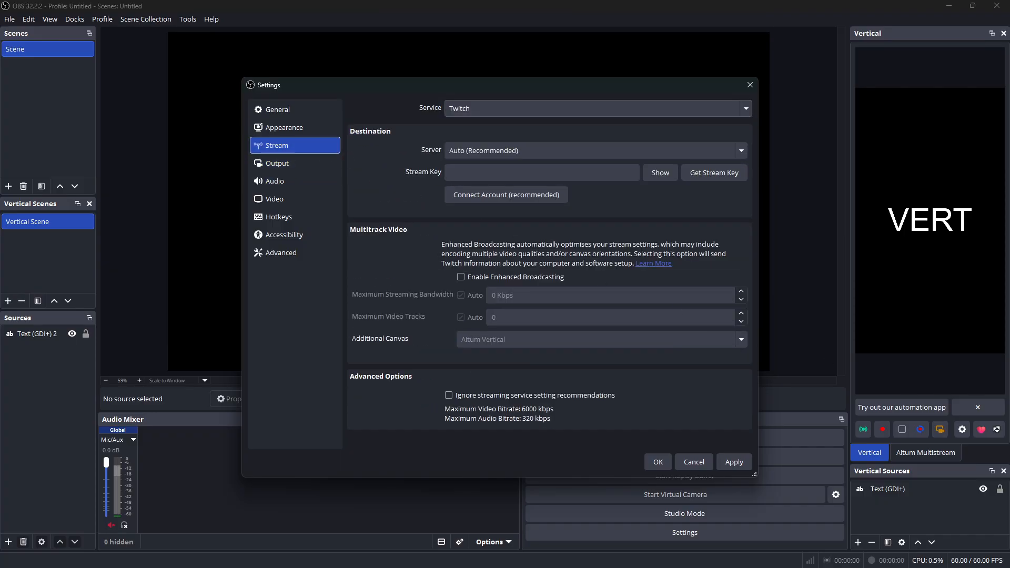
Switch to ITZON in the browser and copy the RTMP URL of the multistream ingest from its Studio dashboard
key(alt+Tab)
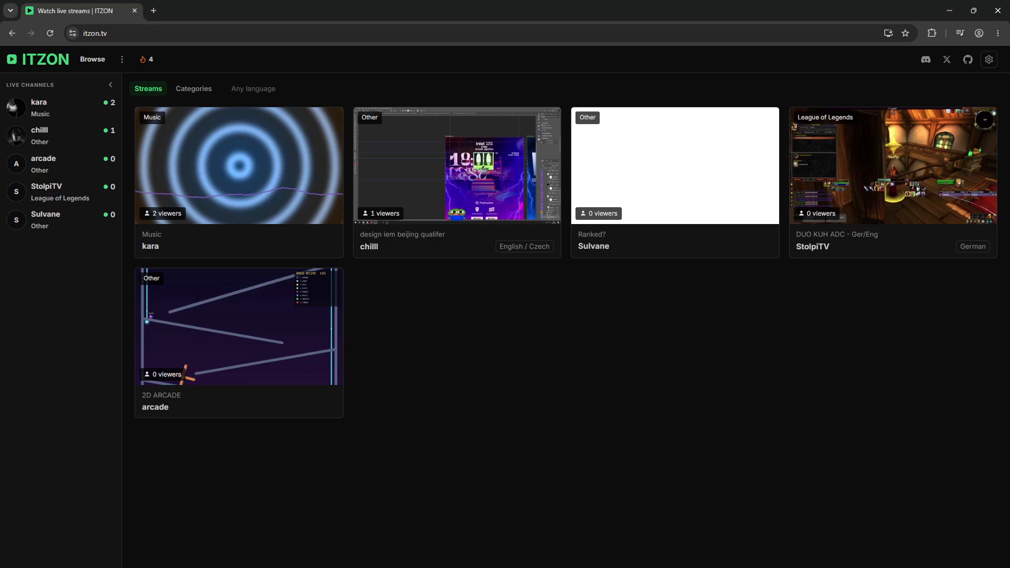
click(988, 59)
click(927, 107)
click(47, 400)
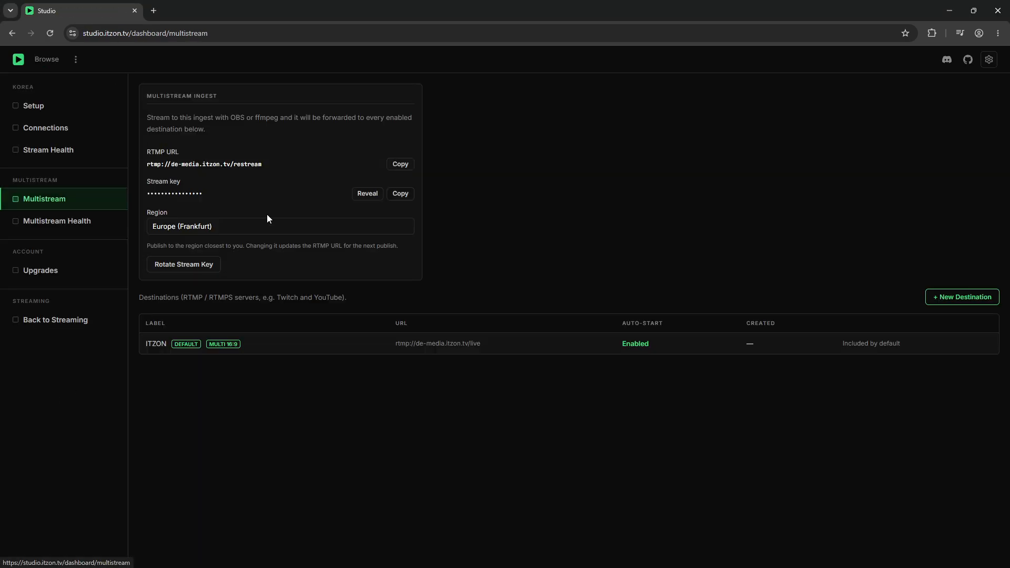
click(400, 164)
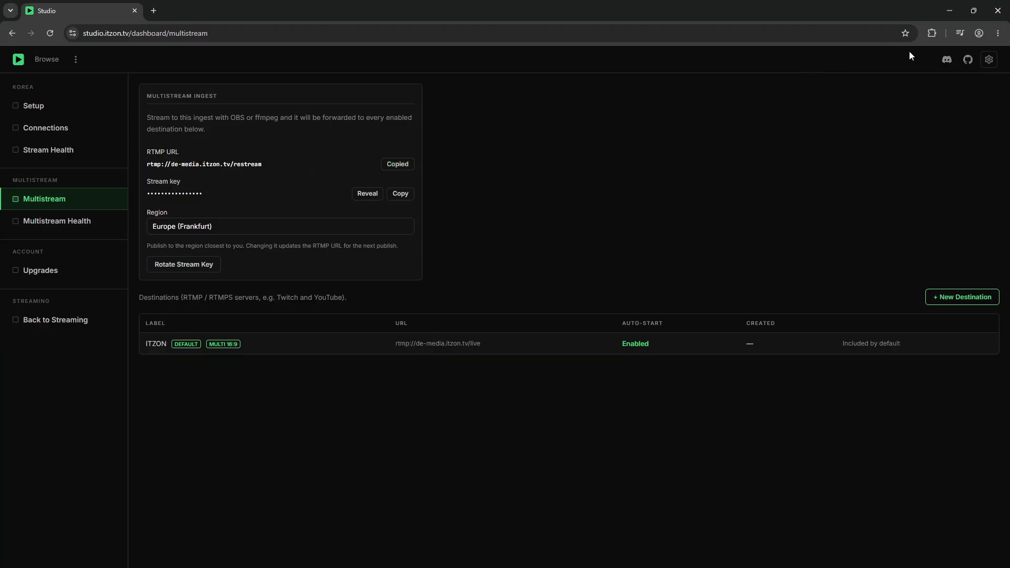
Back in OBS, set the server to Specify Custom Server and enter rtmp://de-media.itzon.tv/restream as the custom server
key(alt+Tab)
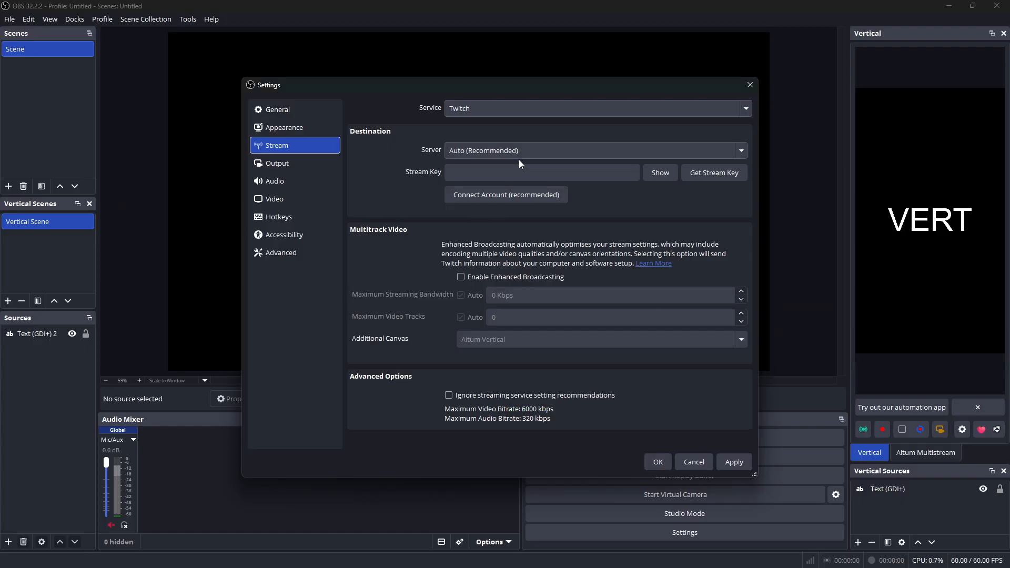
click(492, 145)
scroll(499, 237, down, 5)
click(494, 309)
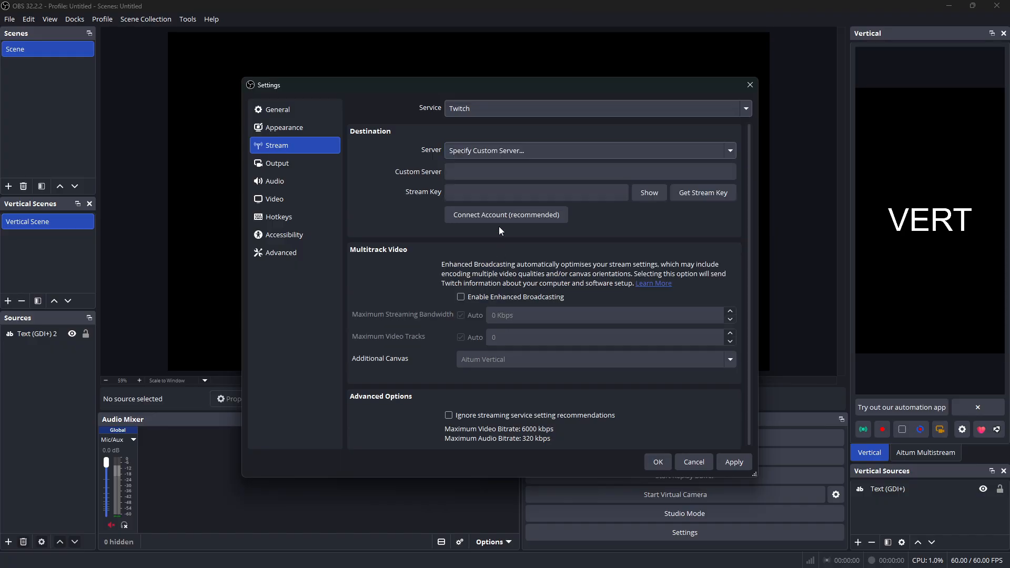
click(526, 171)
key(ctrl+v)
Copy the multistream stream key from ITZON, paste it into the OBS stream key field, and save the settings
key(alt+Tab)
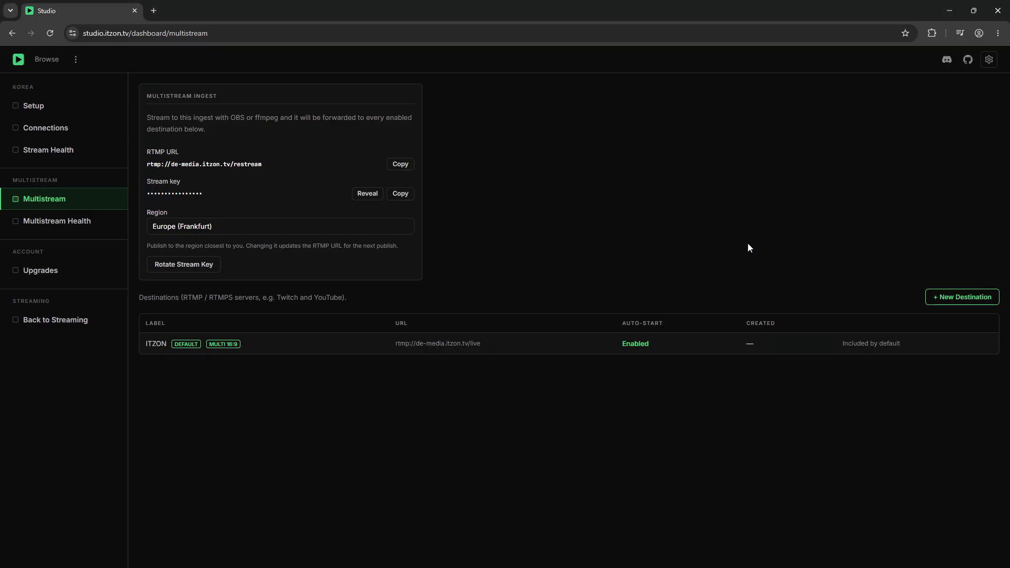
click(400, 193)
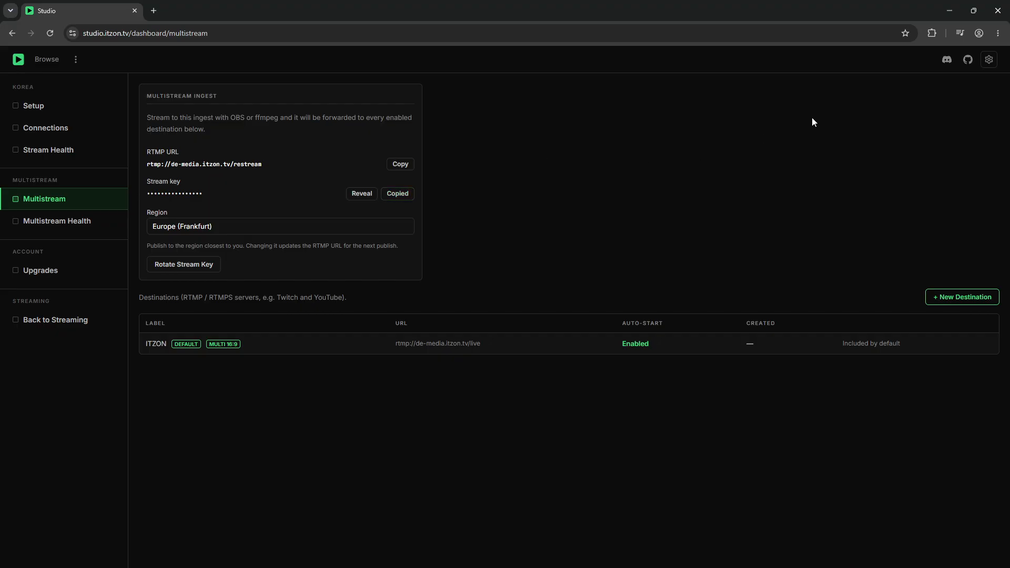
click(950, 12)
key(Tab)
key(ctrl+v)
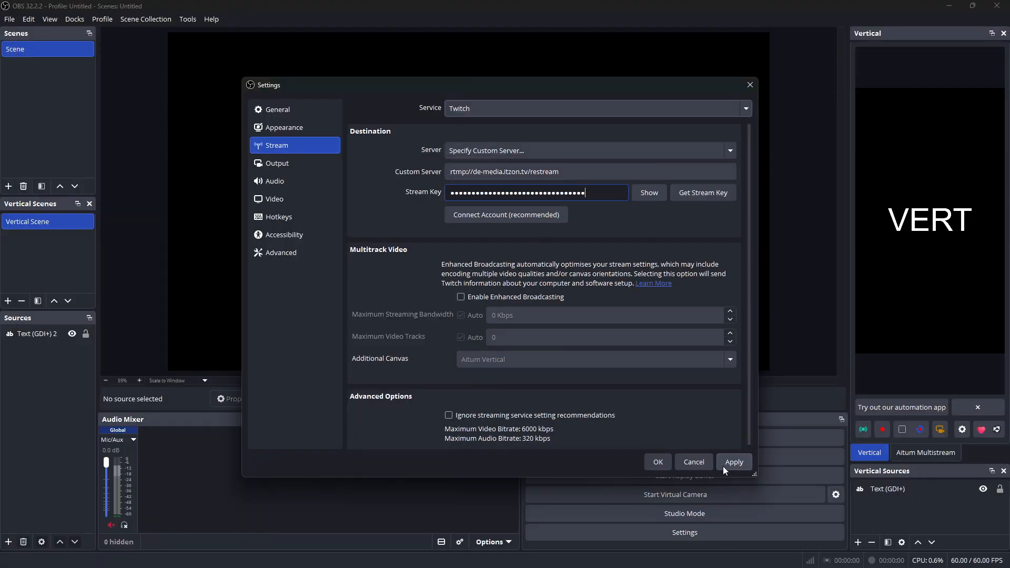
click(726, 464)
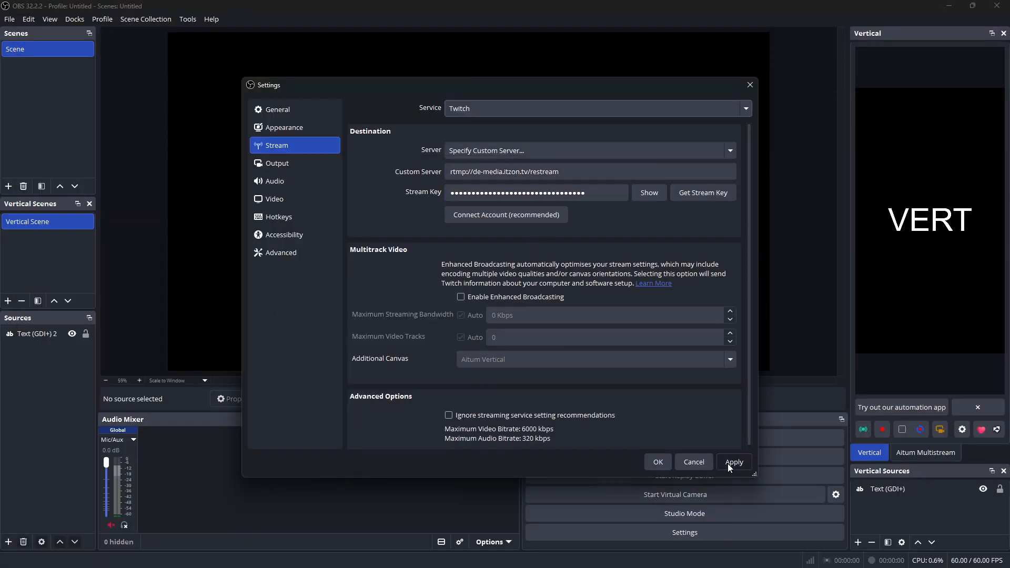
click(657, 462)
click(658, 463)
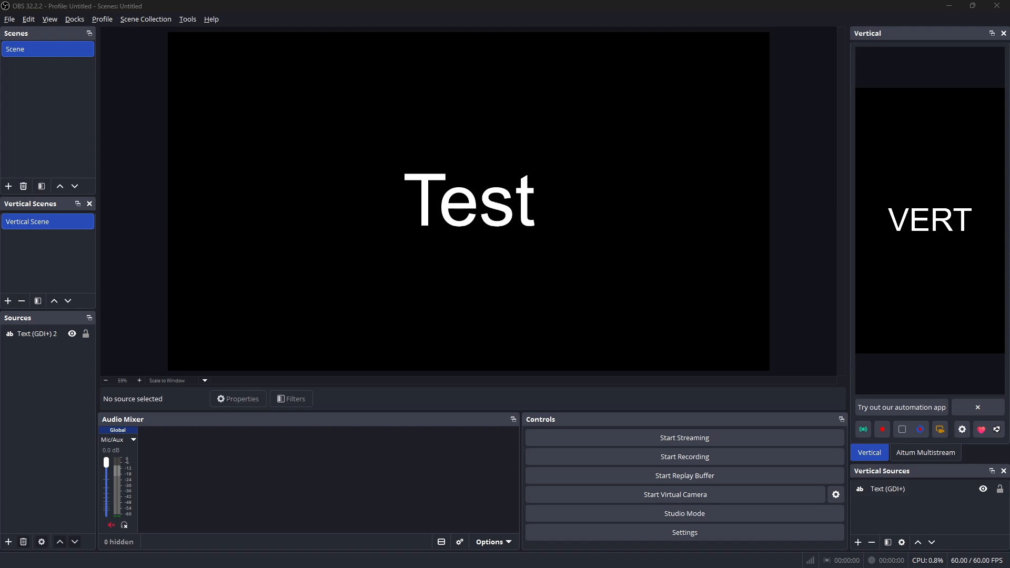
Enter the path %APPDATA%\obs-studio\ in the Windows Run dialog
key(super+r)
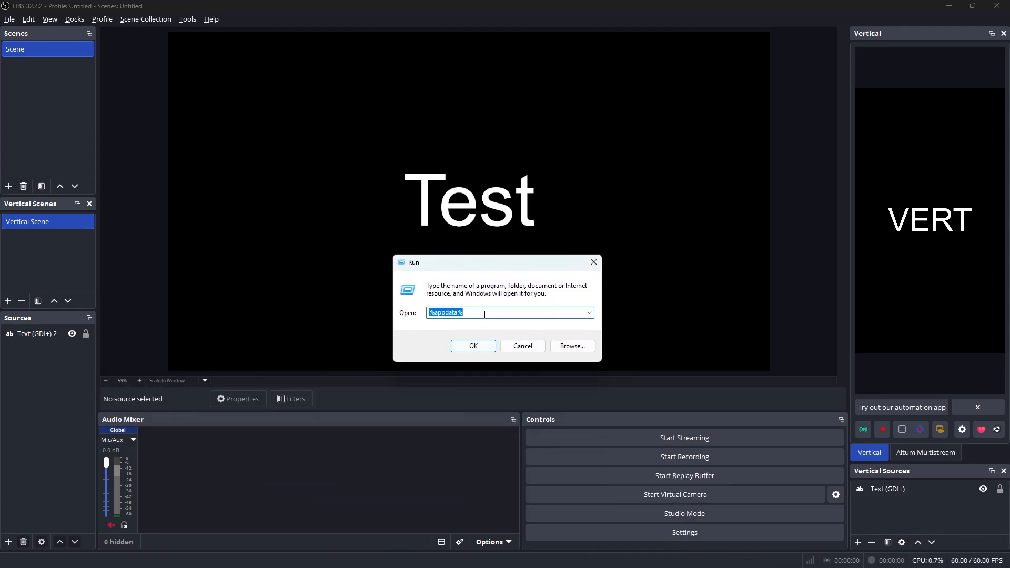
text(%APP)
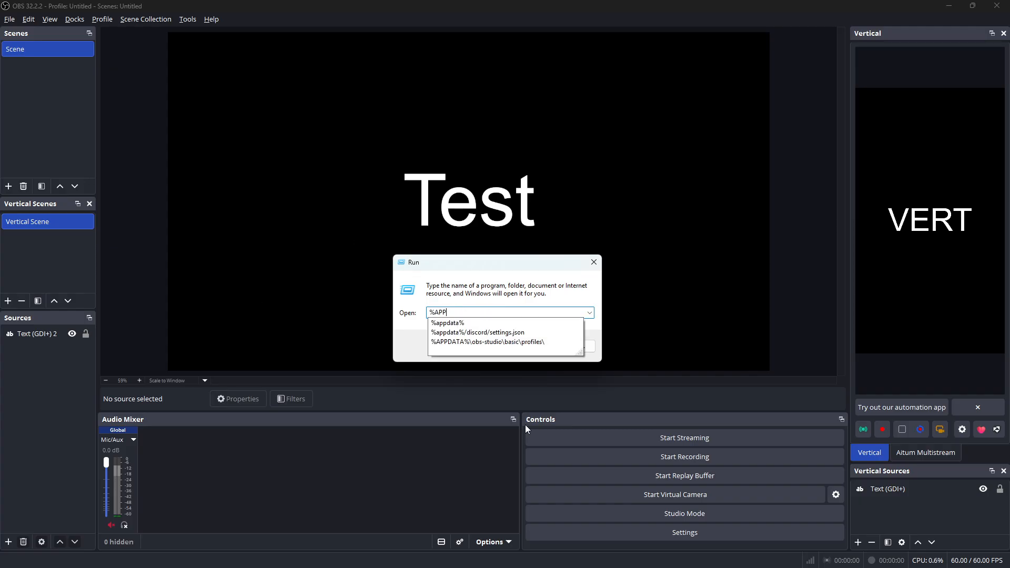
text(DATA%\obs-studi)
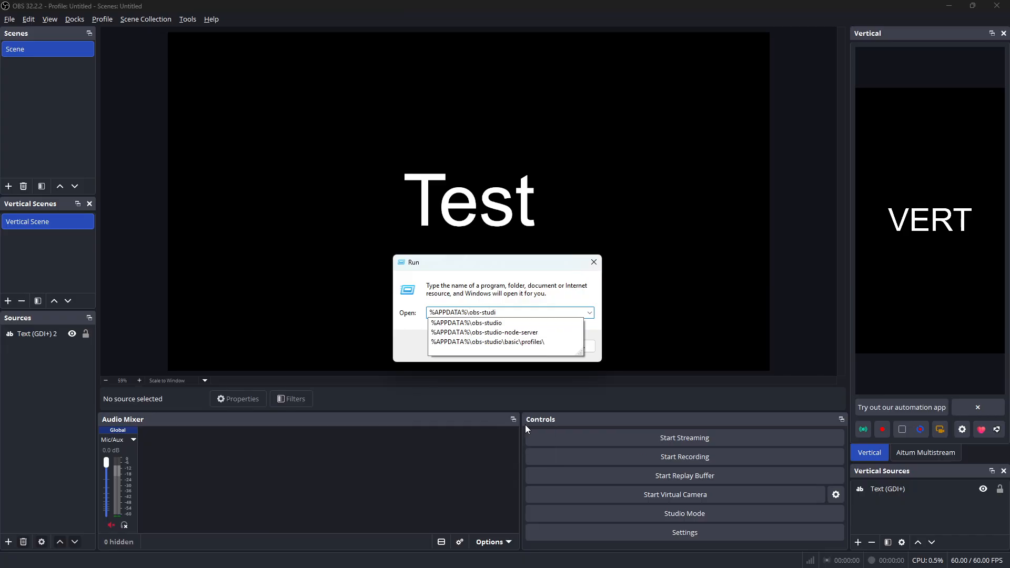
text(o\ba)
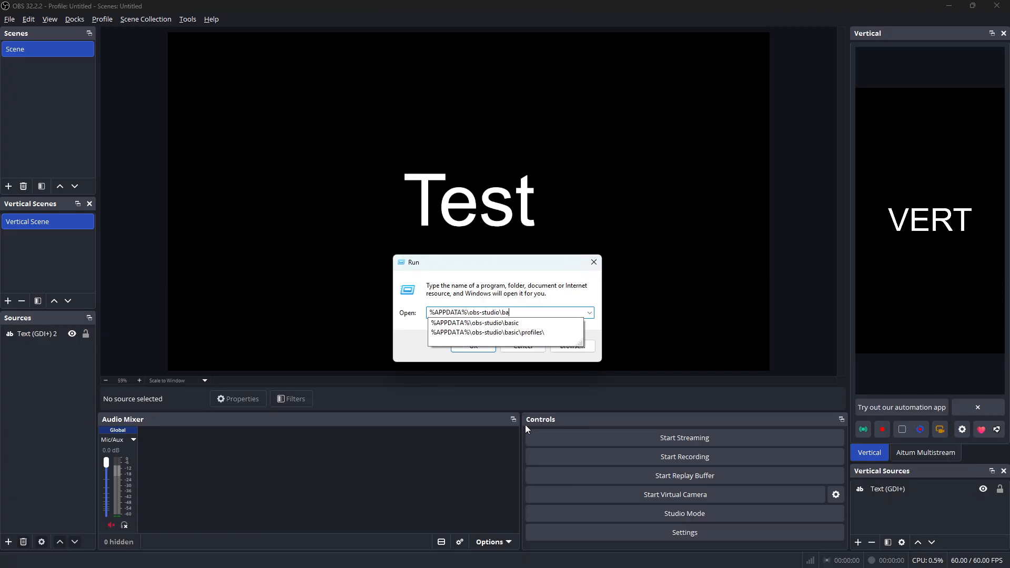
key(BackSpace)
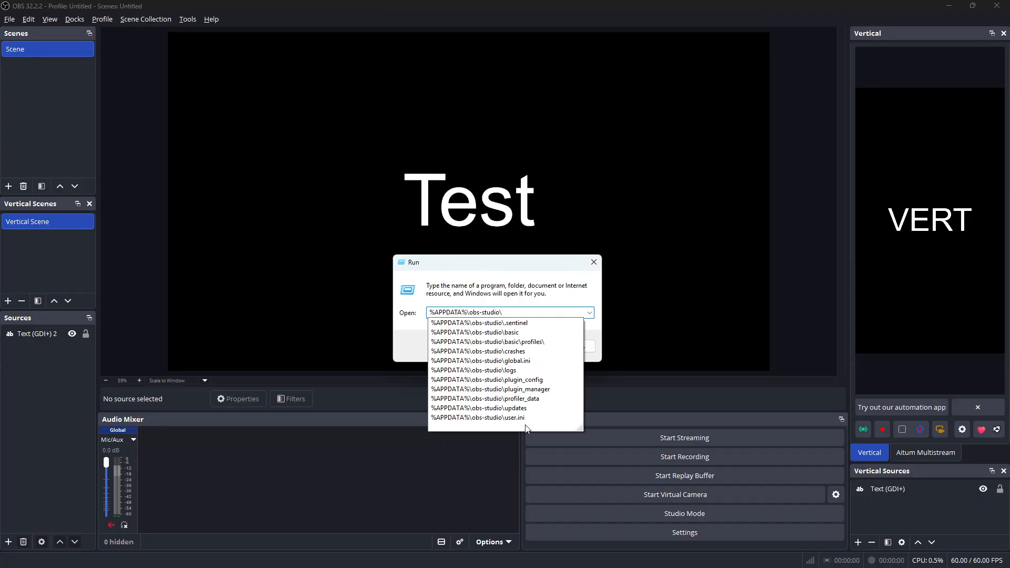
key(Down)
key(Down)
key(Down)
key(Down)
key(Down)
key(Down)
key(Down)
key(Down)
key(Down)
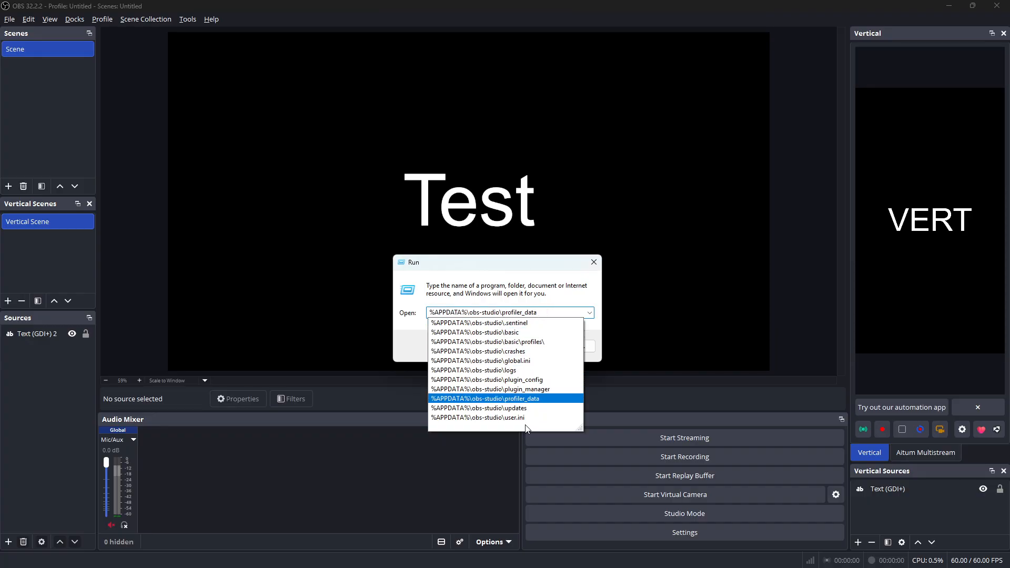
text(\r)
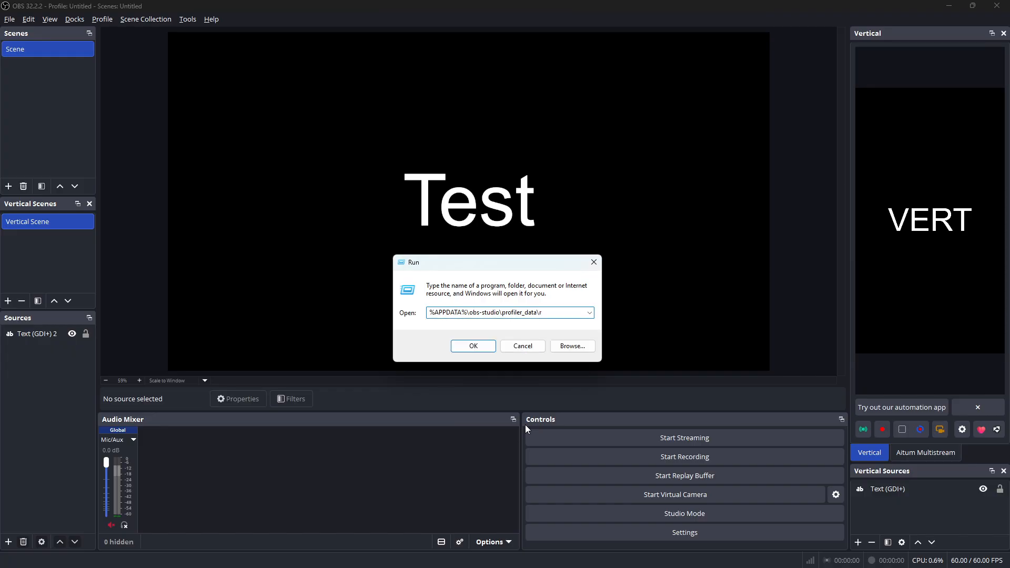
key(BackSpace)
key(BackSpace)
key(BackSpace)
key(BackSpace)
key(BackSpace)
key(BackSpace)
key(BackSpace)
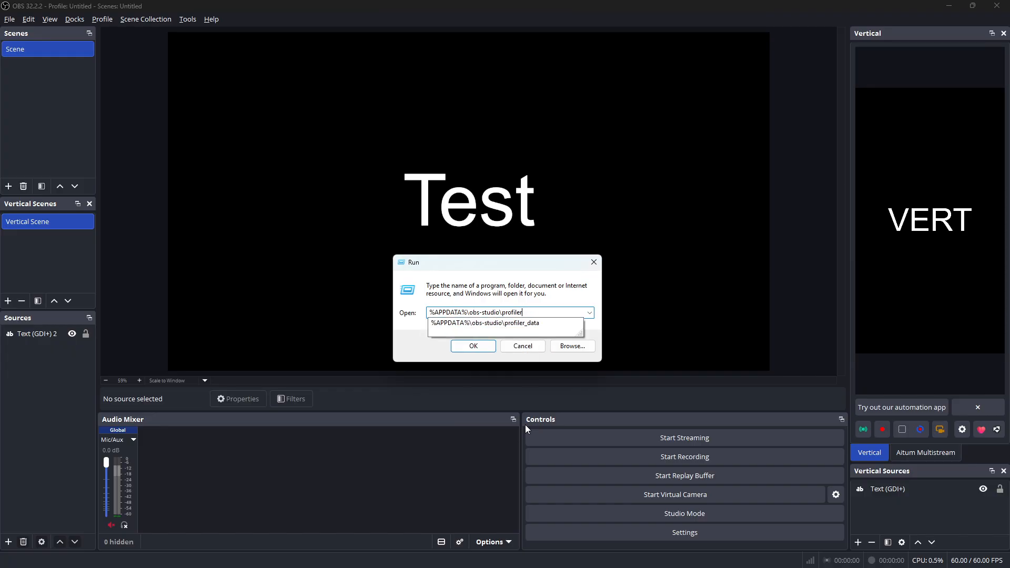
key(BackSpace)
key(BackSpace)
key(BackSpace)
key(BackSpace)
key(BackSpace)
key(BackSpace)
key(BackSpace)
key(BackSpace)
key(BackSpace)
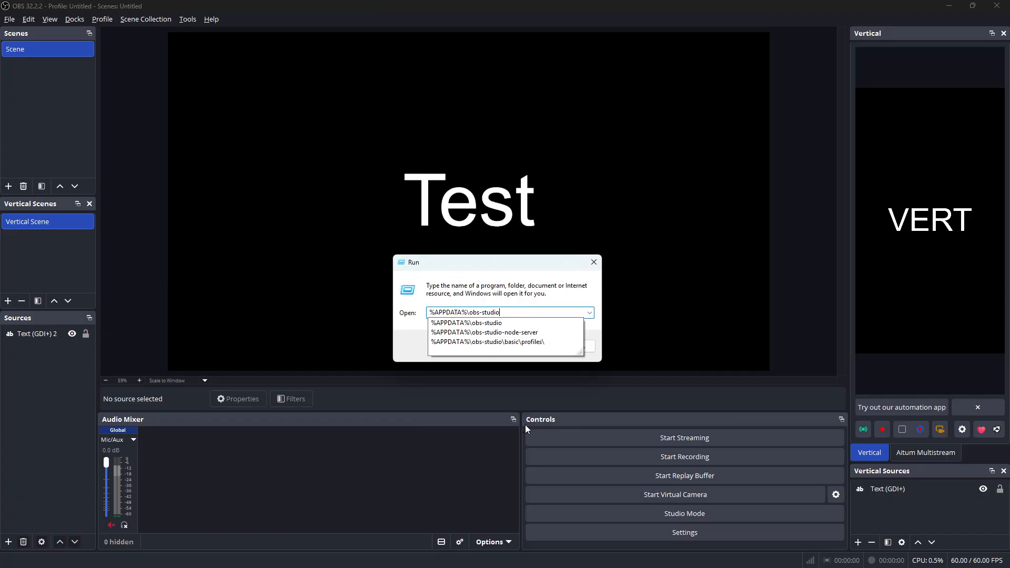
Open the folder %APPDATA%\obs-studio in File Explorer from the Run dialog
click(485, 323)
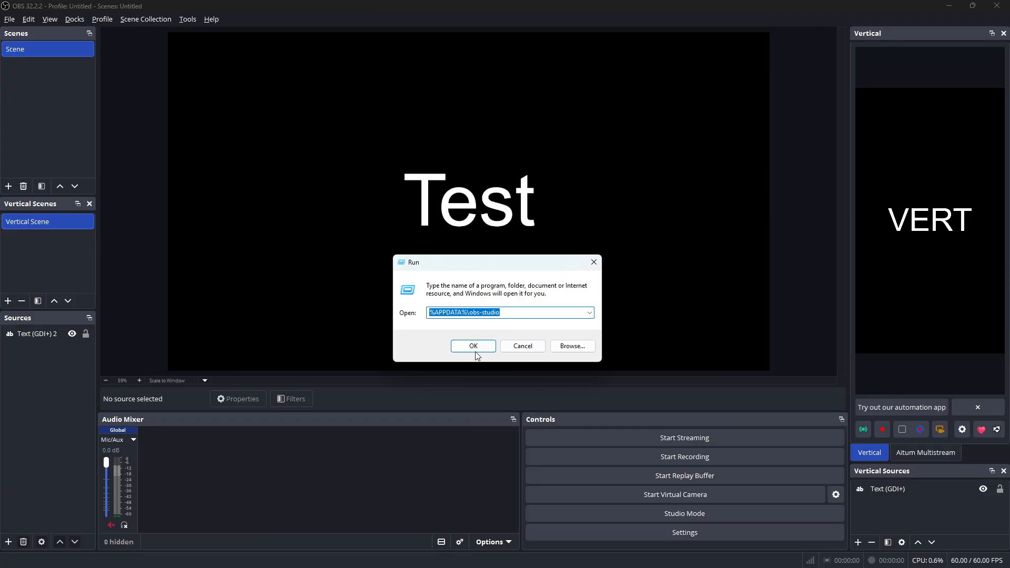
click(475, 350)
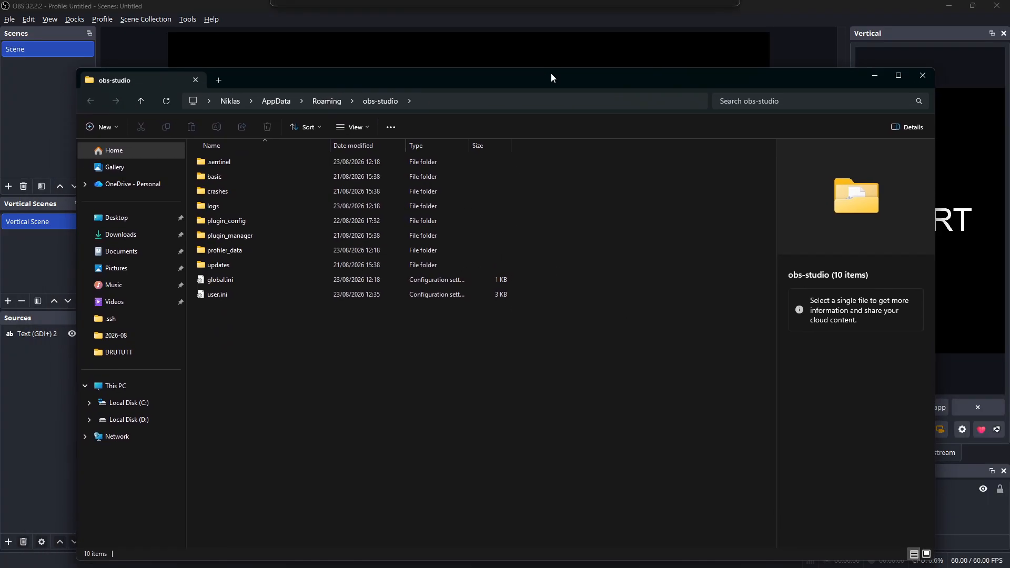
drag(551, 72, 577, 66)
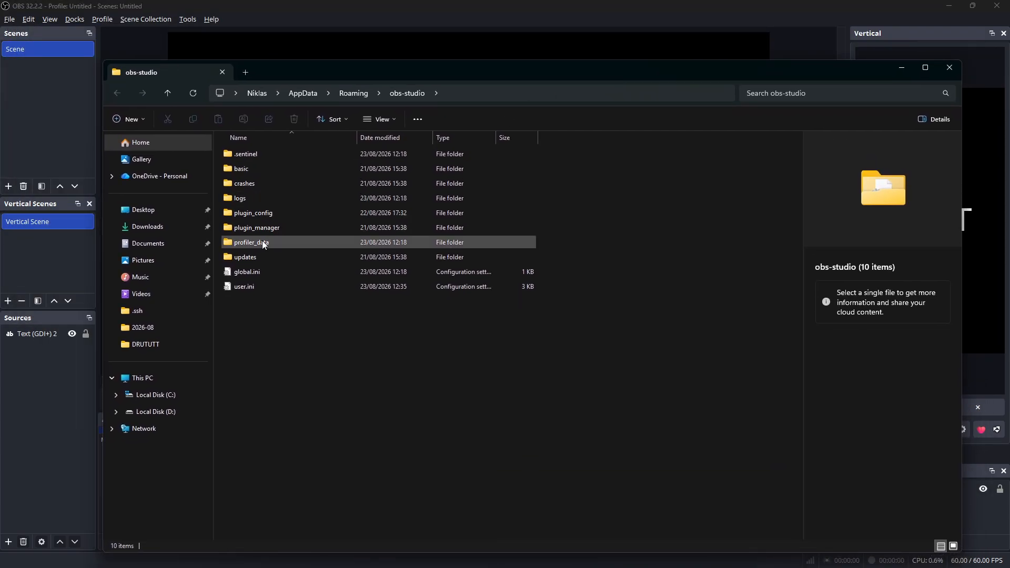
click(287, 229)
double_click(287, 228)
click(117, 94)
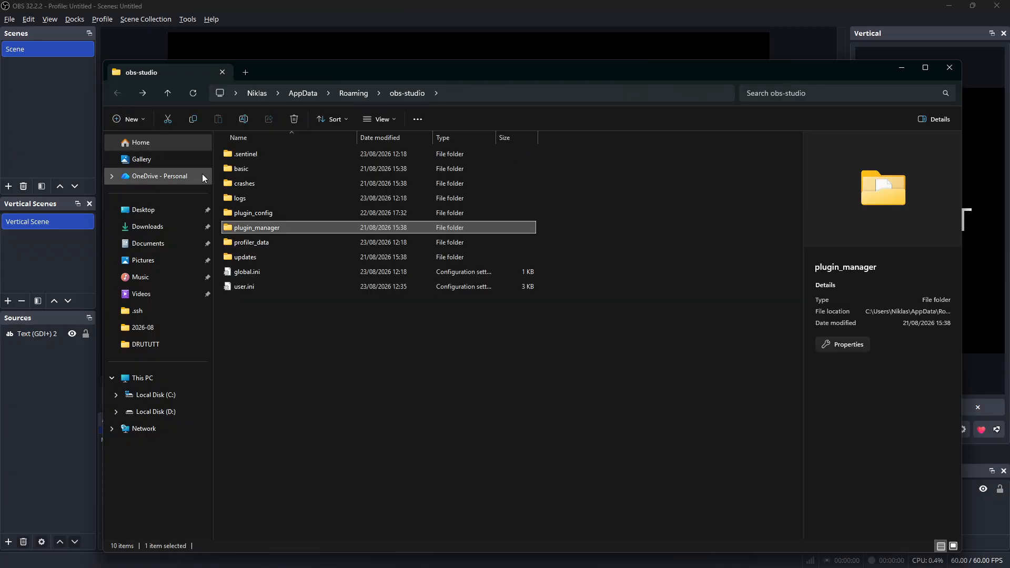
Open the rtmp-services folder inside the plugin_config folder
double_click(239, 213)
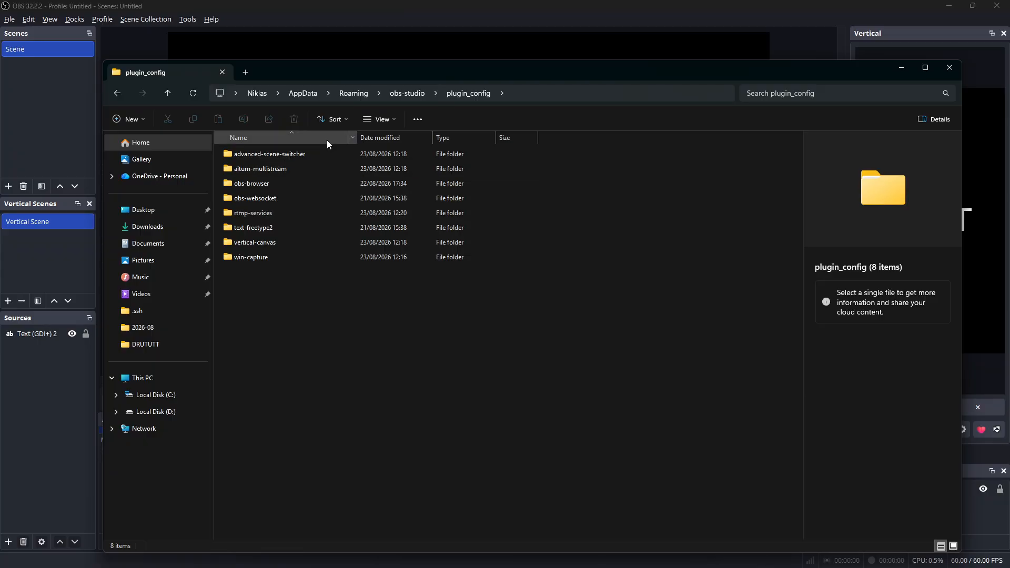
drag(386, 69, 378, 42)
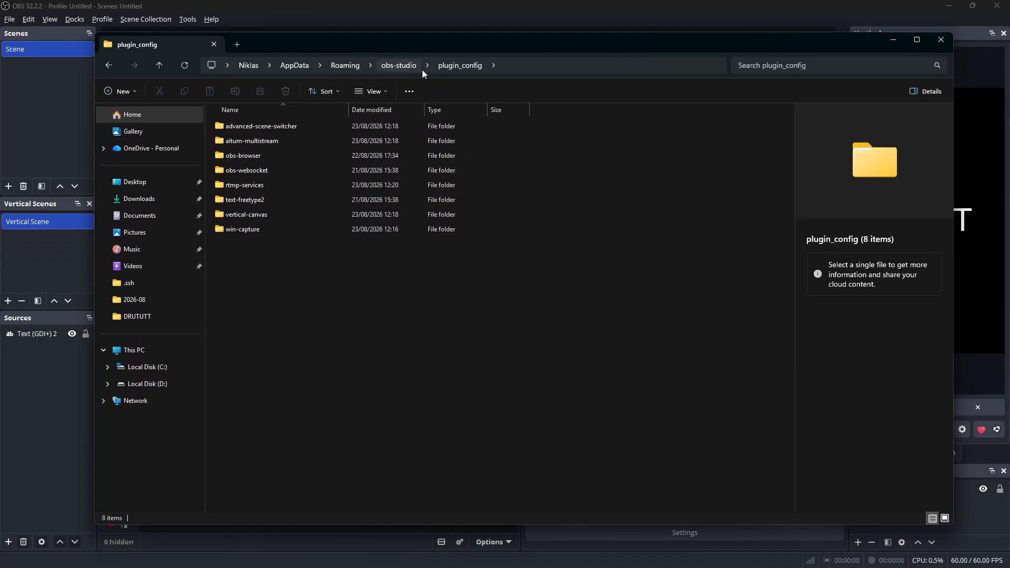
click(252, 185)
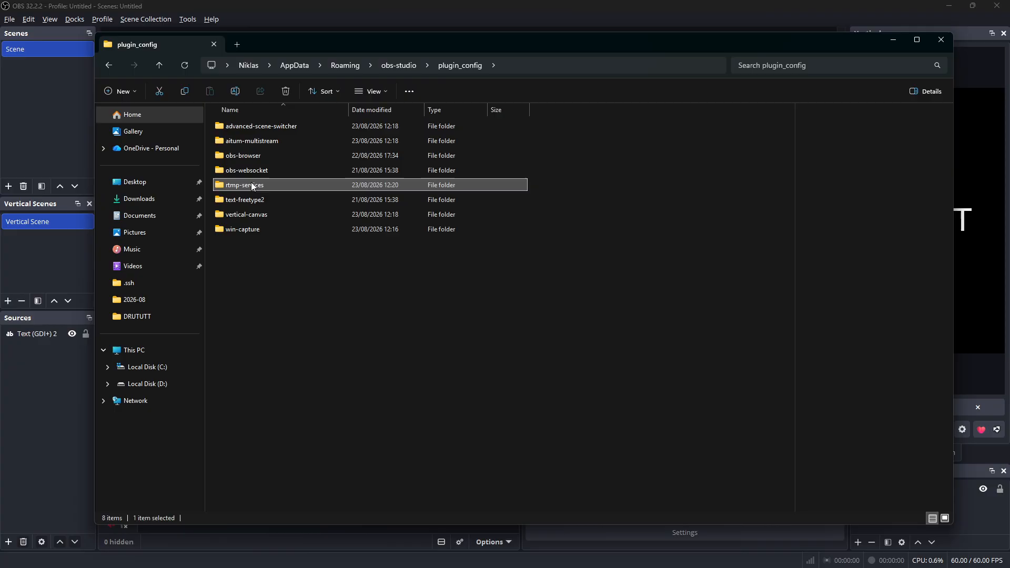
double_click(252, 185)
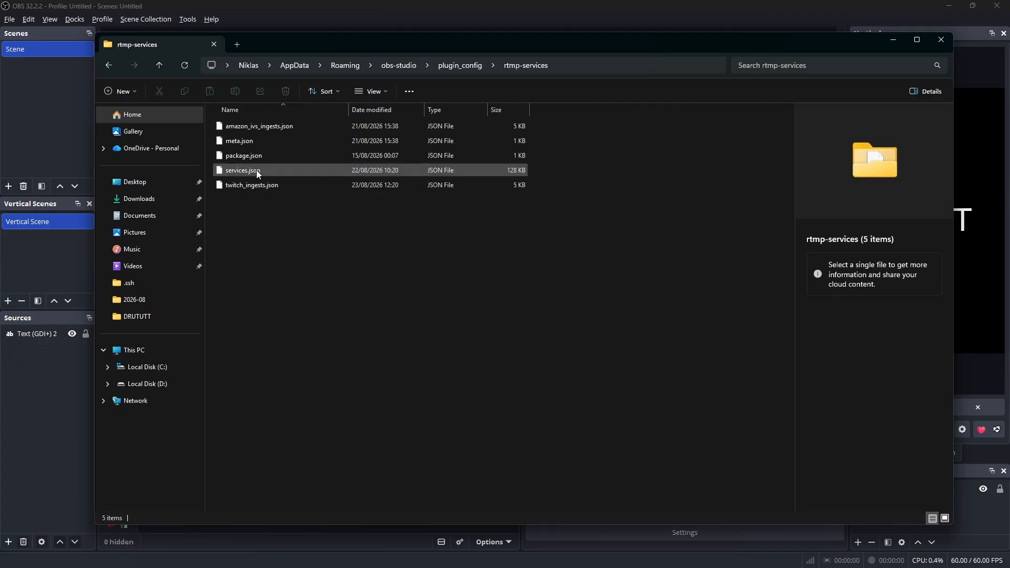
Open services.json from the rtmp-services folder for editing in Notepad++
click(258, 174)
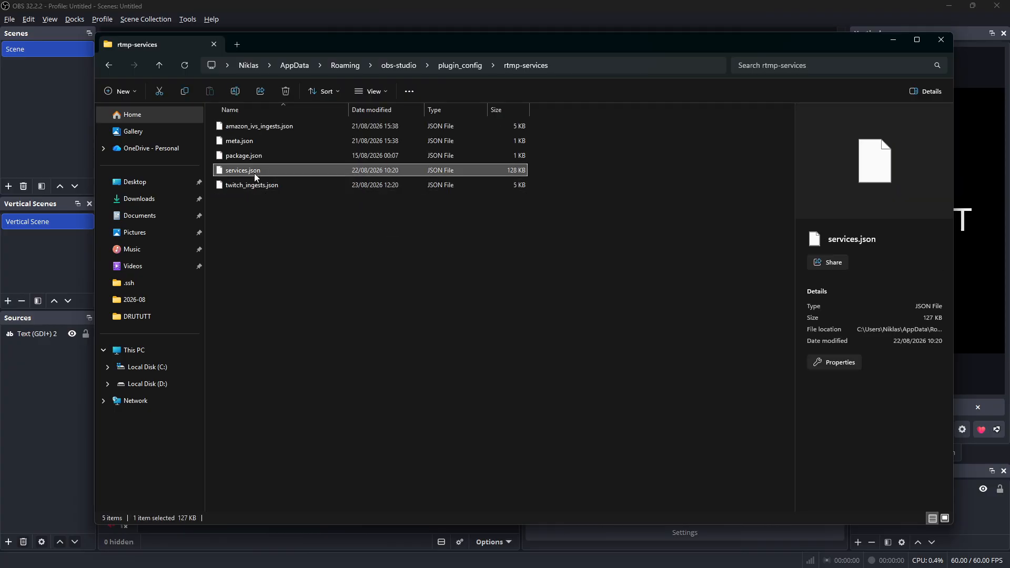
right_click(255, 174)
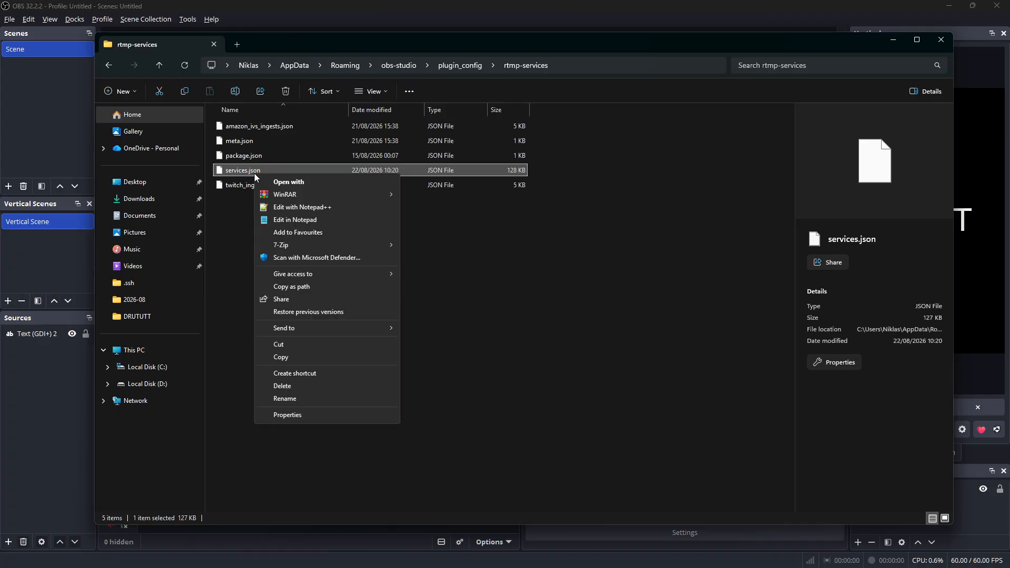
click(281, 211)
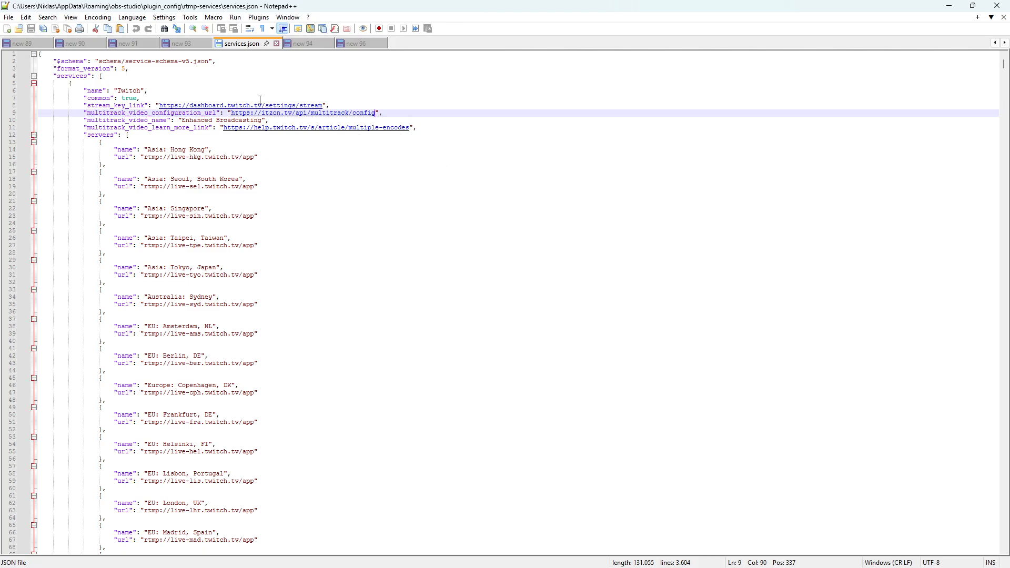
Examine the multitrack_video_configuration_url entry and its quoted URL in the Twitch section of services.json
click(45, 56)
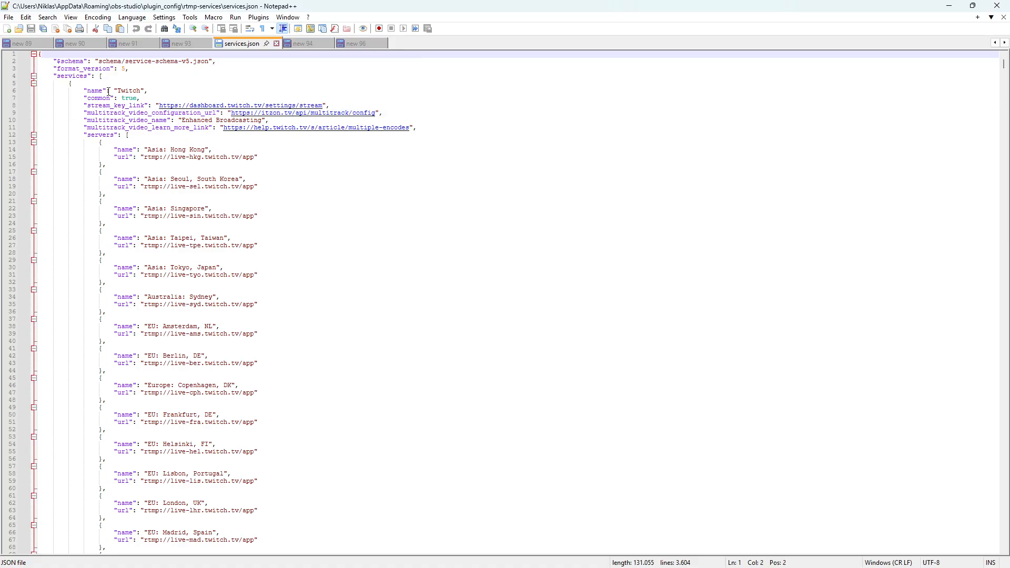
drag(87, 113, 217, 121)
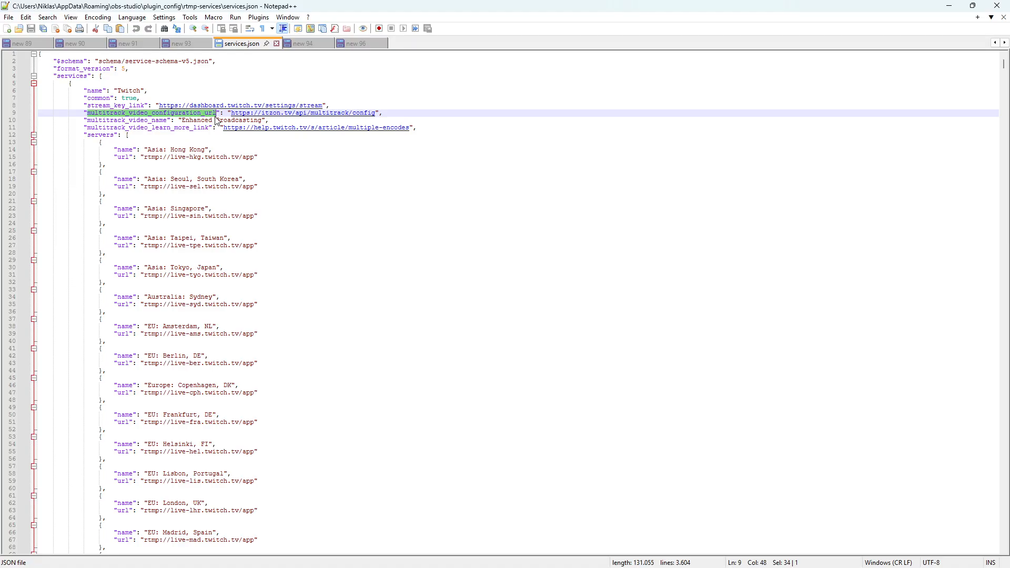
click(396, 114)
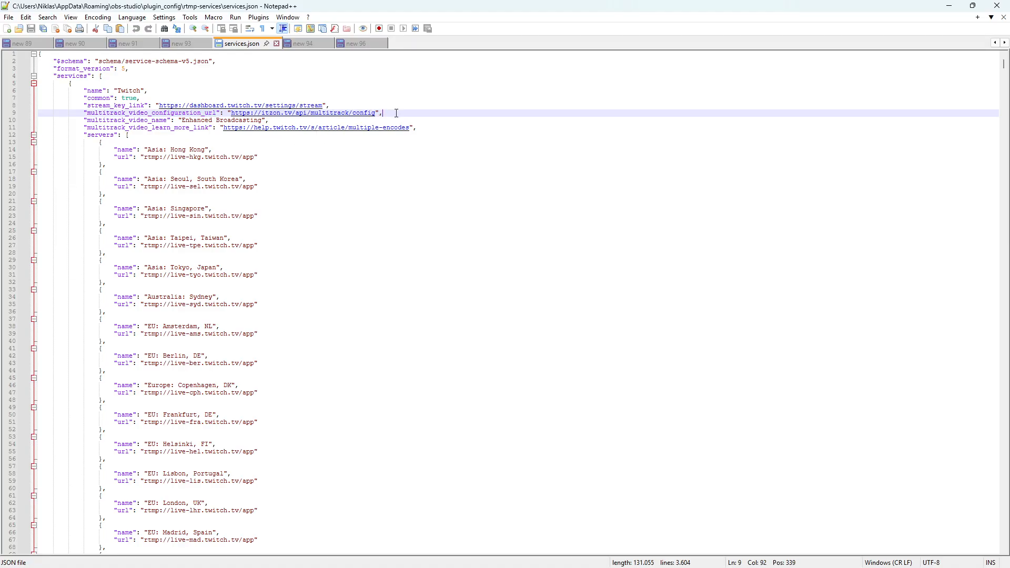
drag(376, 114, 232, 113)
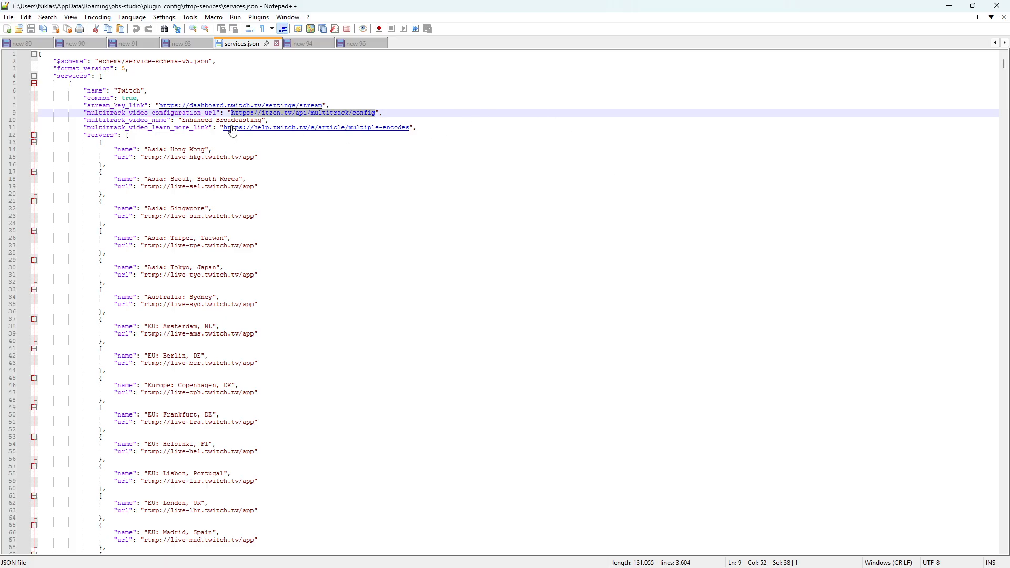
ctrl+scroll(277, 185, up, 8)
ctrl+scroll(278, 186, up, 1)
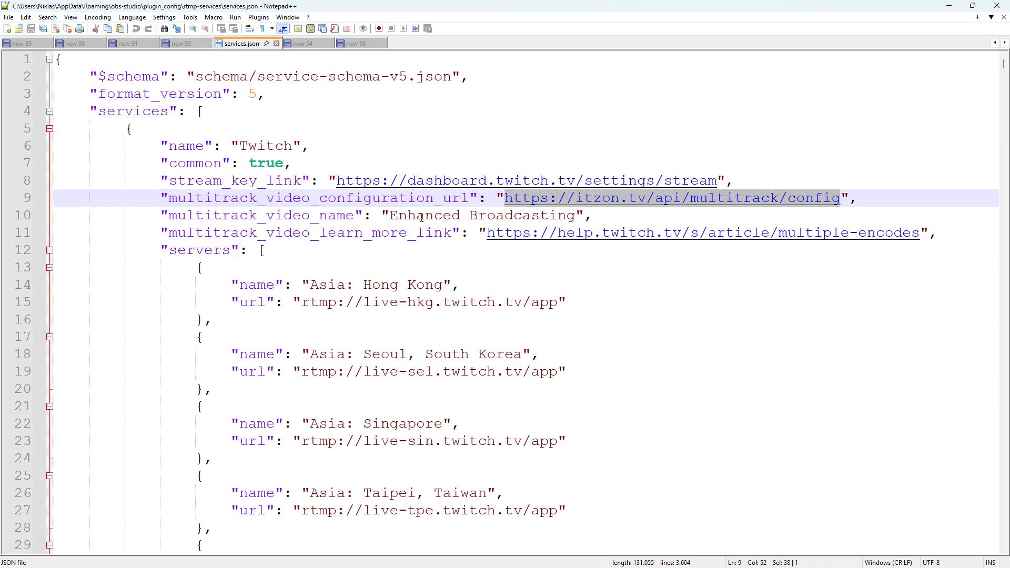
double_click(181, 199)
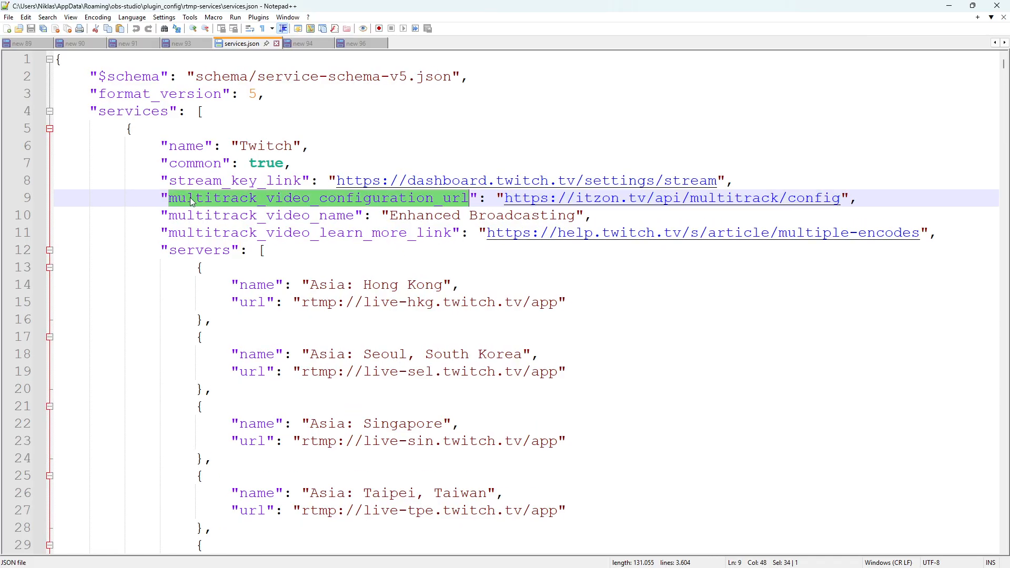
click(499, 198)
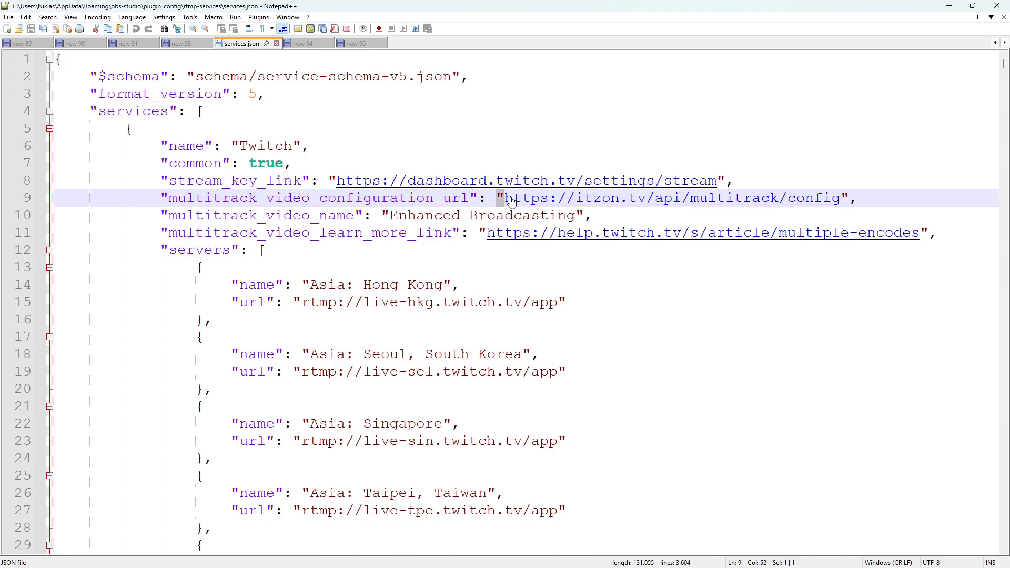
click(852, 197)
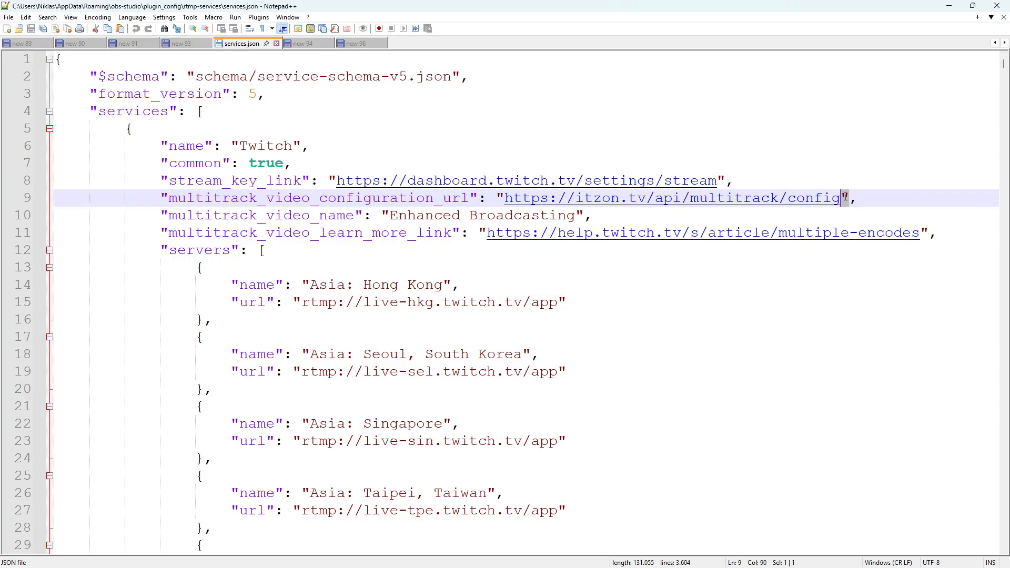
drag(506, 199, 842, 202)
click(702, 328)
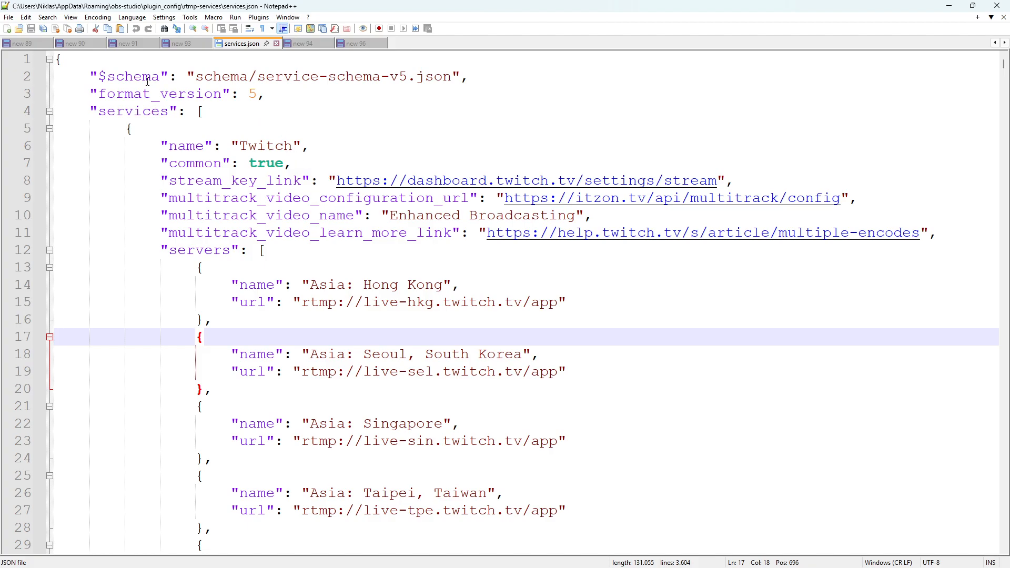
Remove the line breaks and indentation before the $schema, format_version and services entries so they follow the opening brace on line 1
drag(148, 81, 145, 66)
key(Left)
key(Delete)
key(Delete)
key(Delete)
key(Delete)
key(Delete)
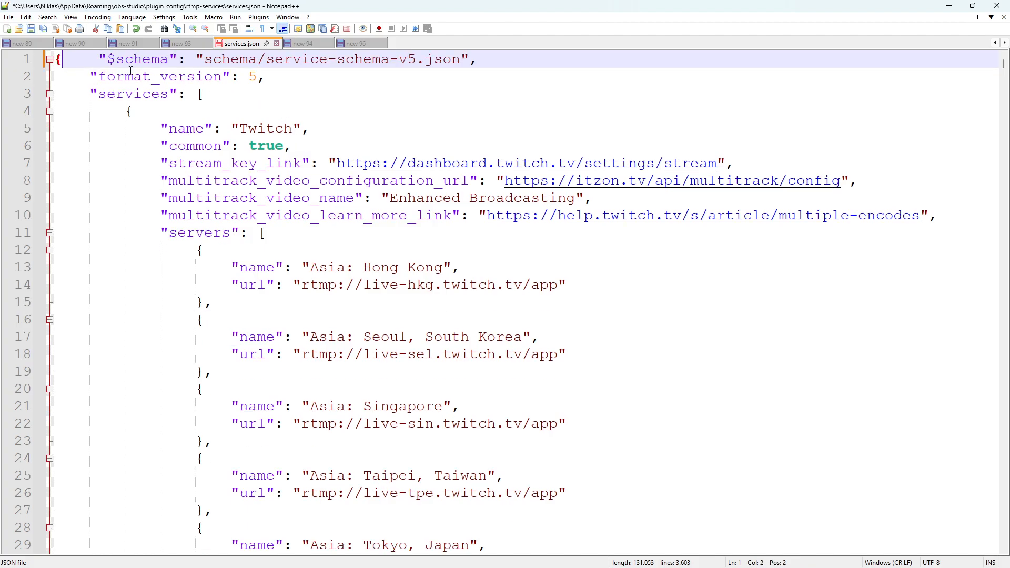
click(473, 64)
key(Delete)
key(Delete)
key(Delete)
key(Delete)
key(Delete)
key(Delete)
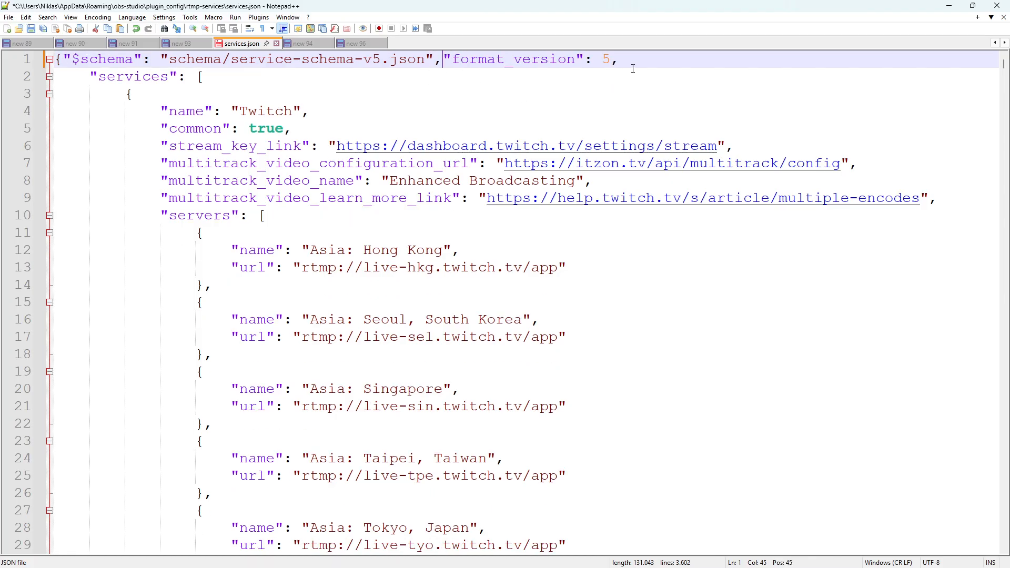
key(Delete)
key(Delete)
key(Delete)
key(Delete)
key(Delete)
key(Delete)
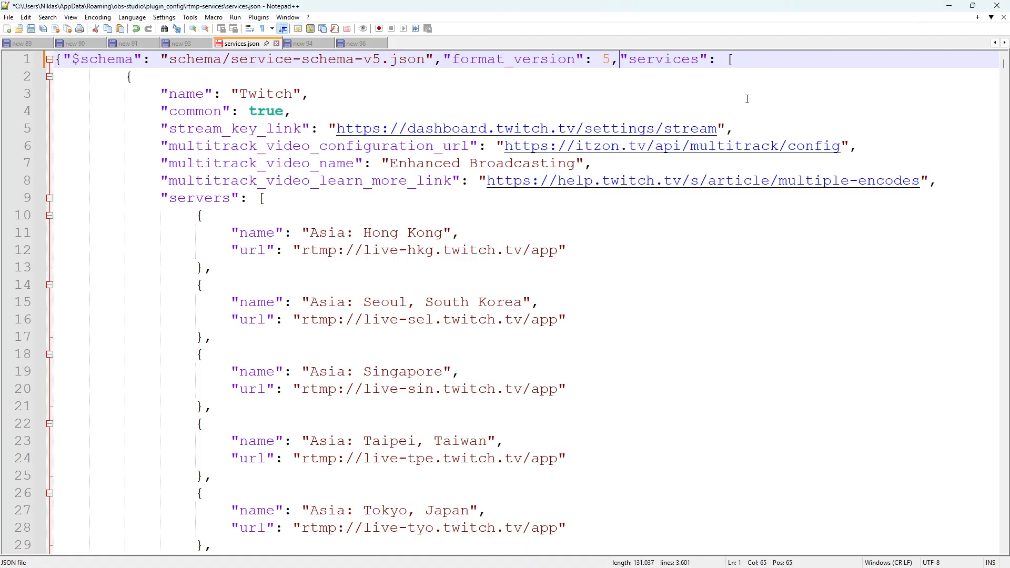
Return to OBS, closing the rtmp-services folder window, and enable Enhanced Broadcasting in the stream settings
click(950, 7)
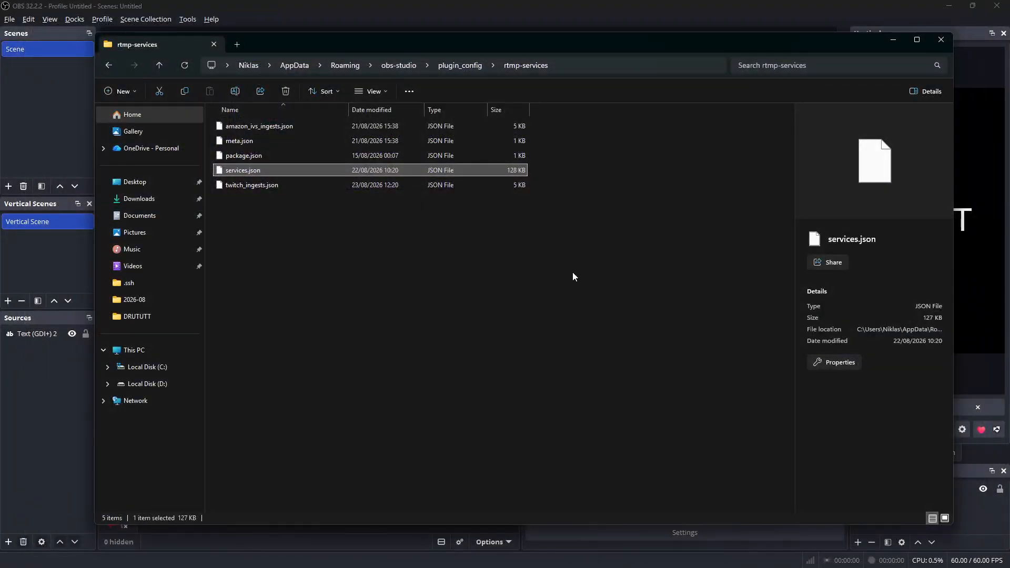
click(936, 41)
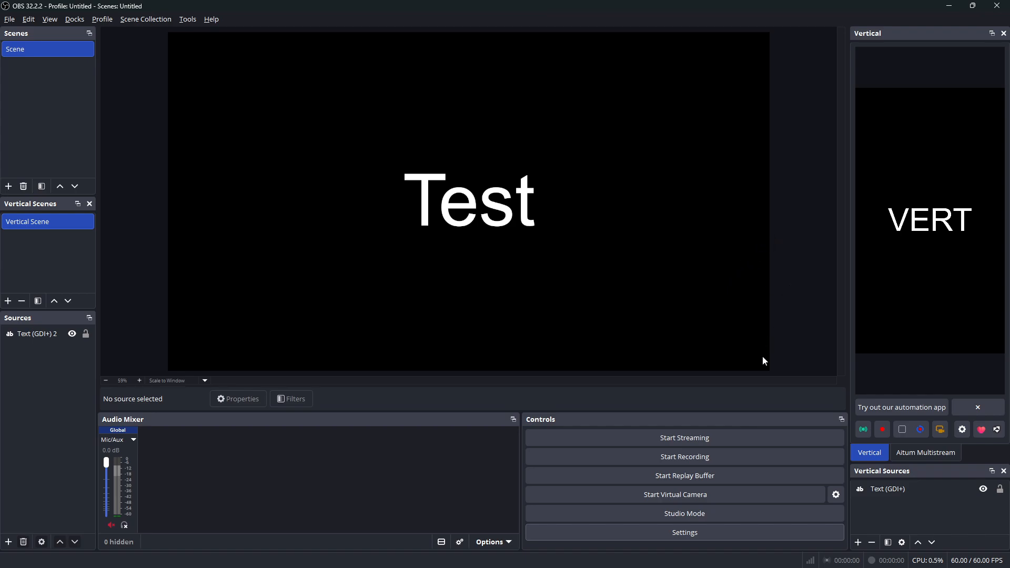
click(686, 531)
click(300, 150)
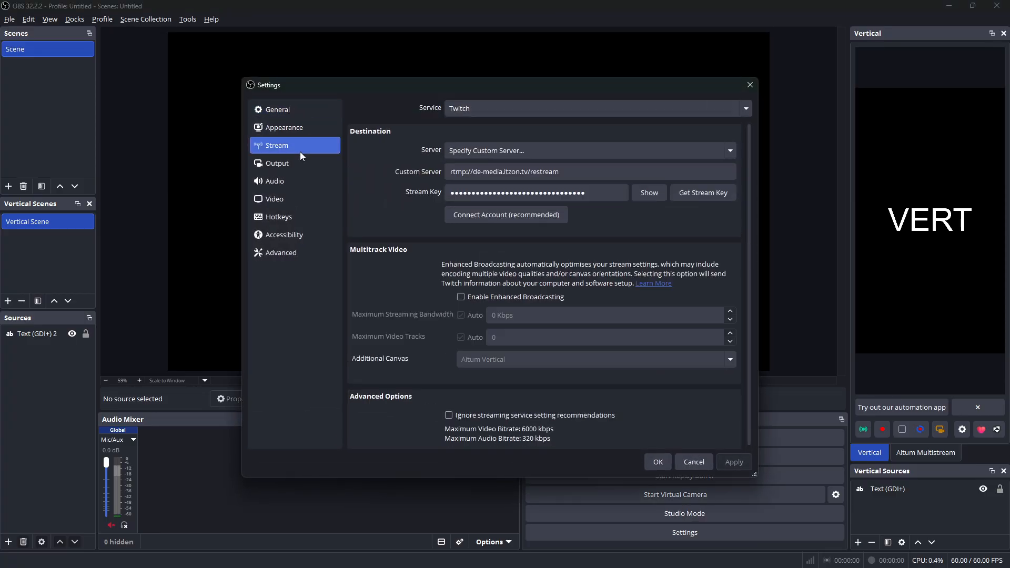
click(487, 298)
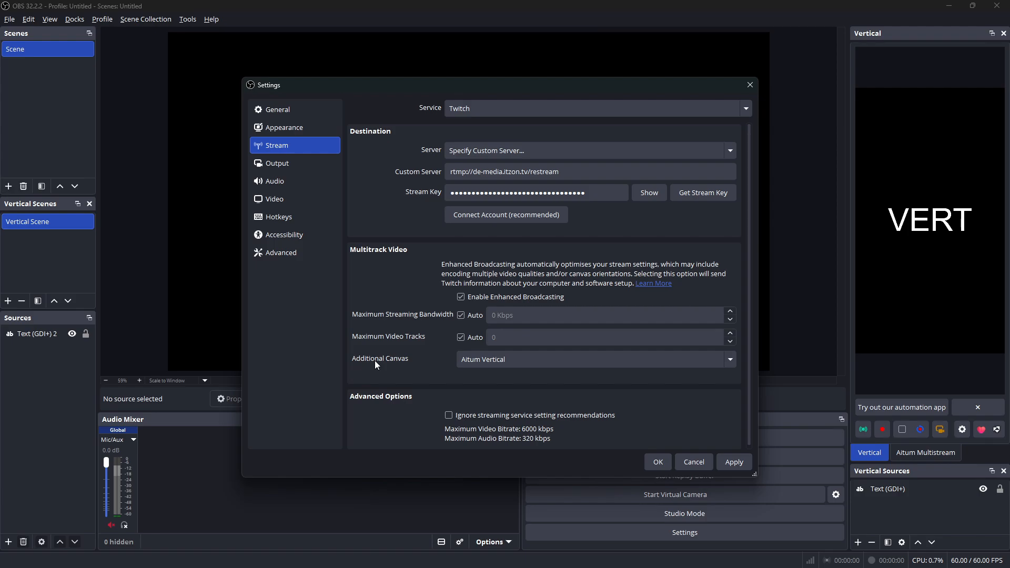
Select Aitum Vertical as the additional canvas for multitrack video and save the settings
click(488, 362)
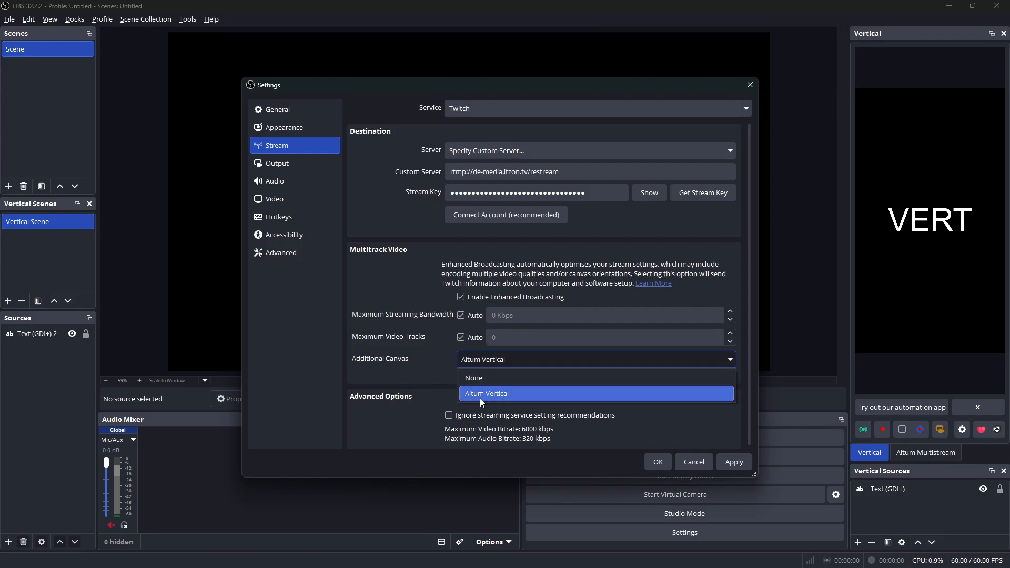
click(480, 399)
click(721, 462)
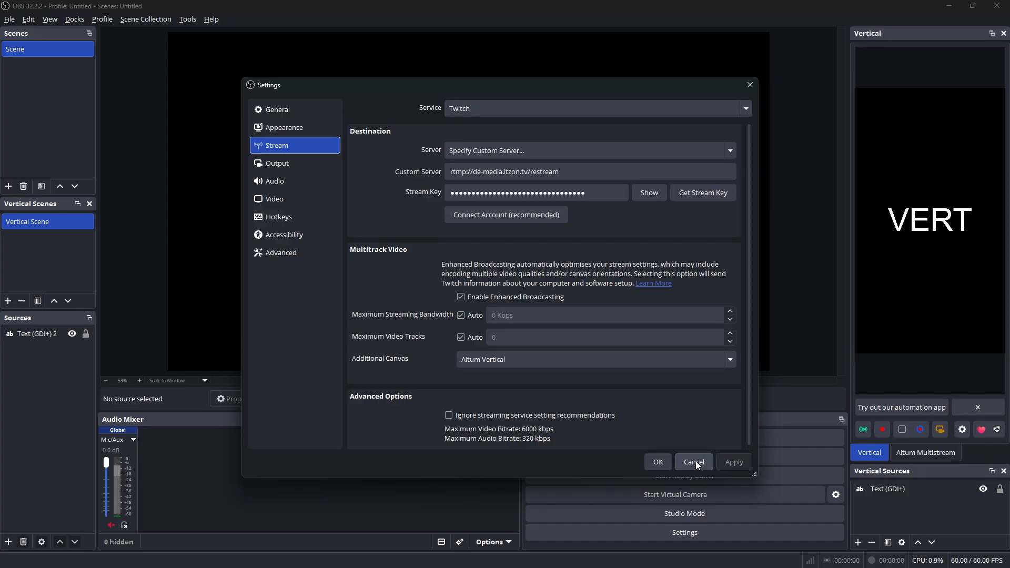
click(664, 466)
click(662, 466)
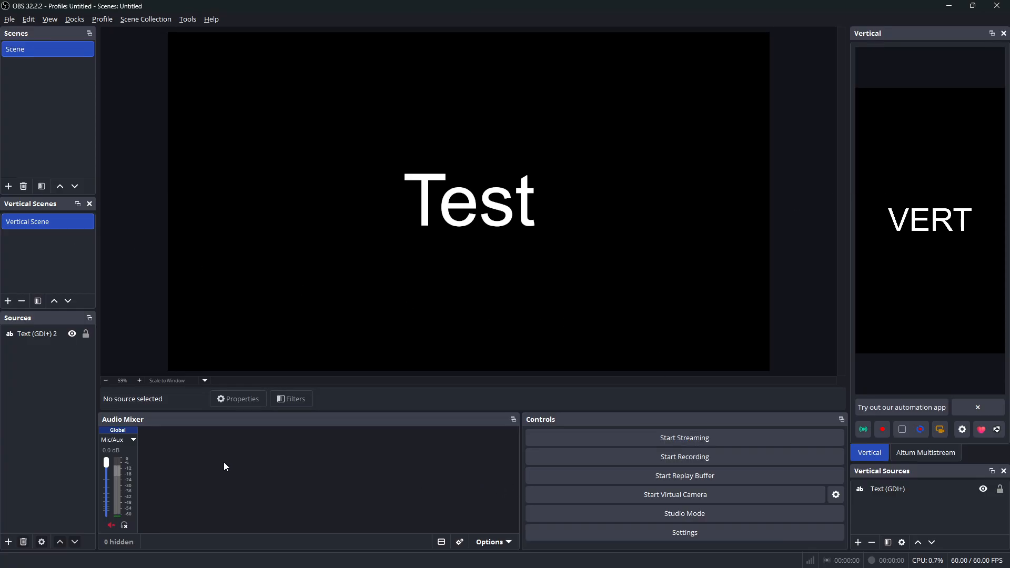
Set the global Desktop Audio device to Default in the audio settings and save the change
click(612, 532)
click(279, 183)
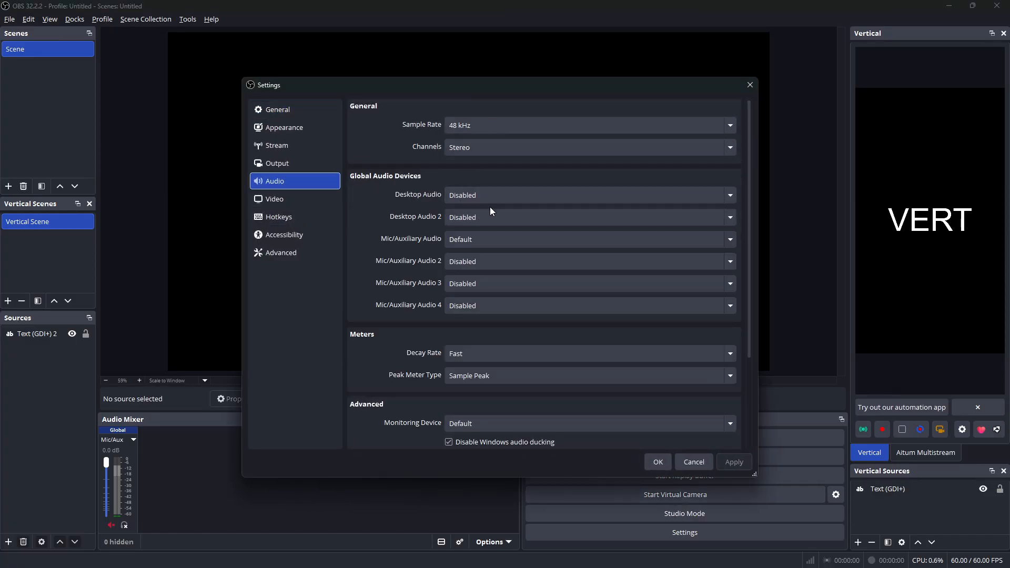
click(481, 193)
click(484, 230)
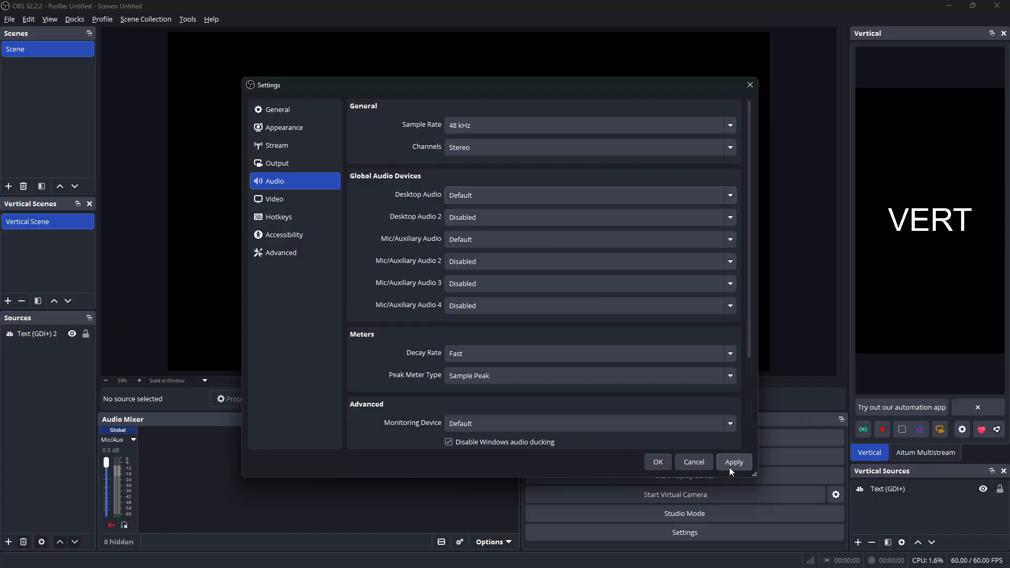
click(731, 463)
click(650, 461)
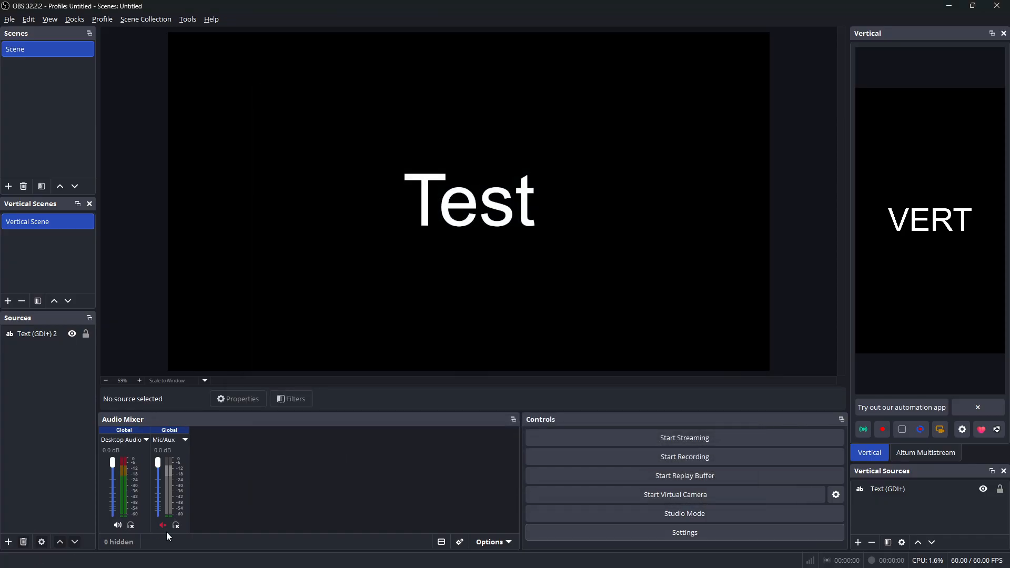
Review the sources' track assignments in Advanced Audio Properties and the Twitch VOD Track in the streaming output settings
click(460, 542)
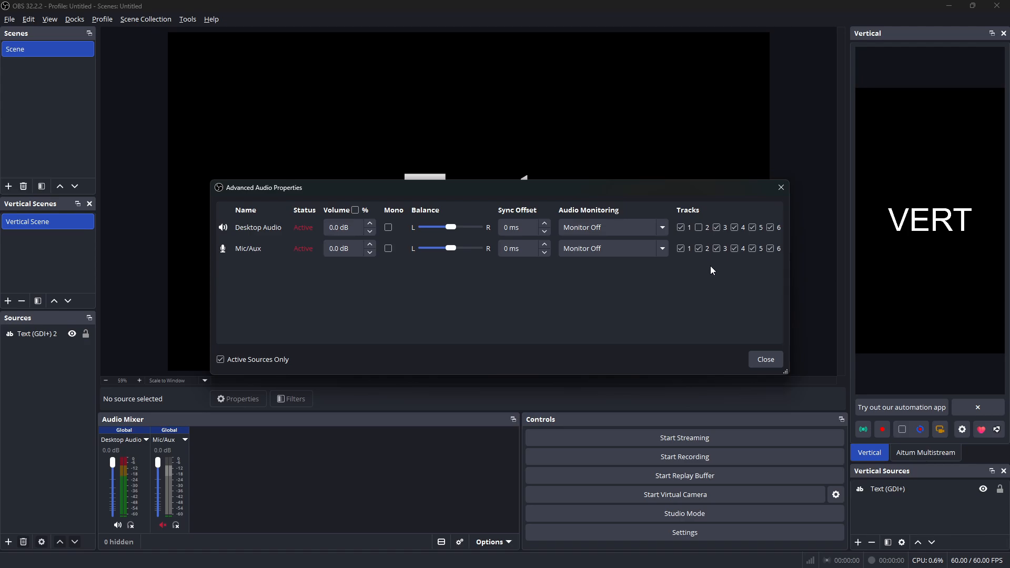
click(765, 360)
click(684, 532)
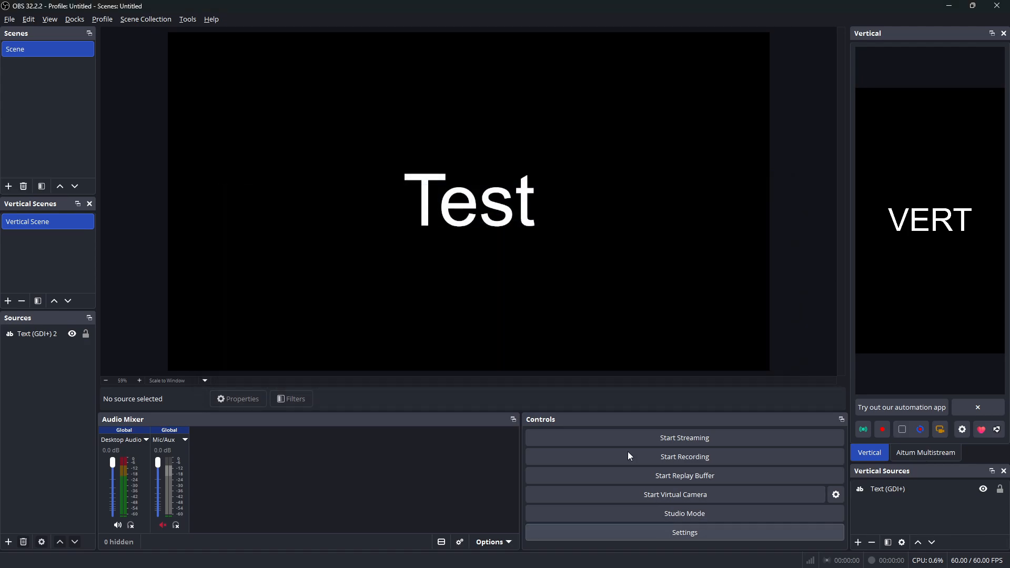
click(295, 158)
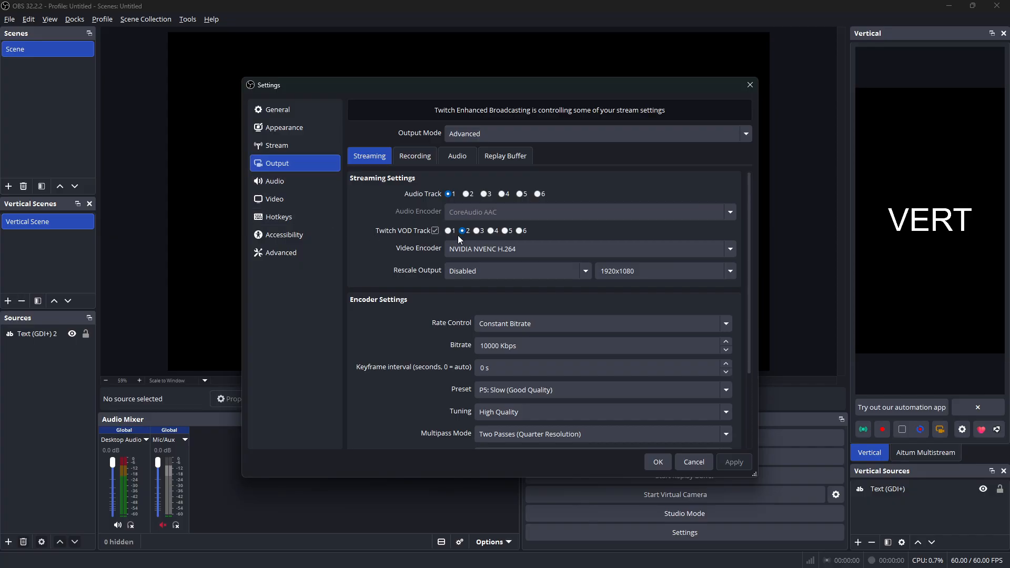
click(666, 463)
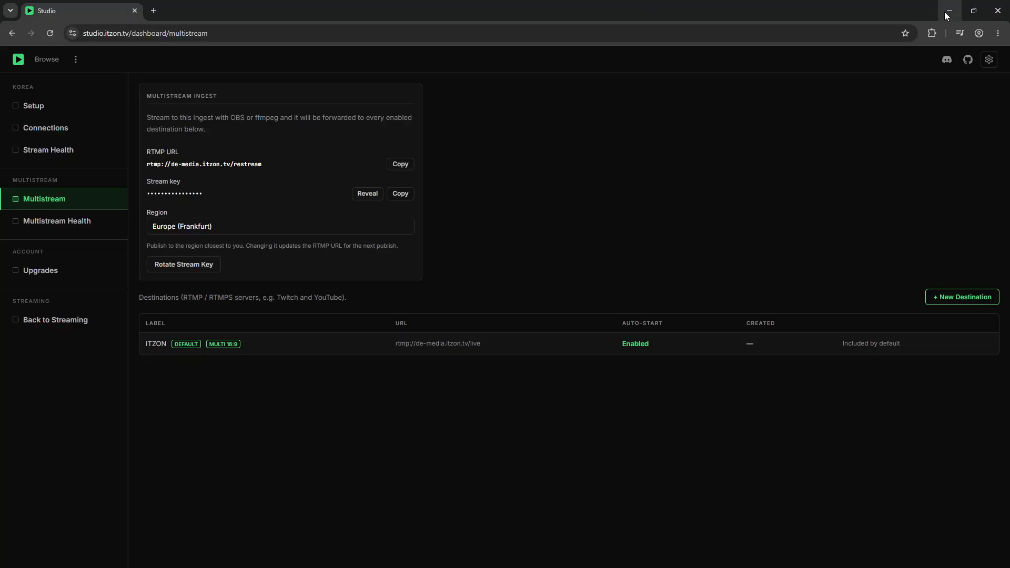
Start a new Twitch destination on the ITZON multistream page in the browser, with Europe (Frankfurt) as the Twitch server
click(950, 301)
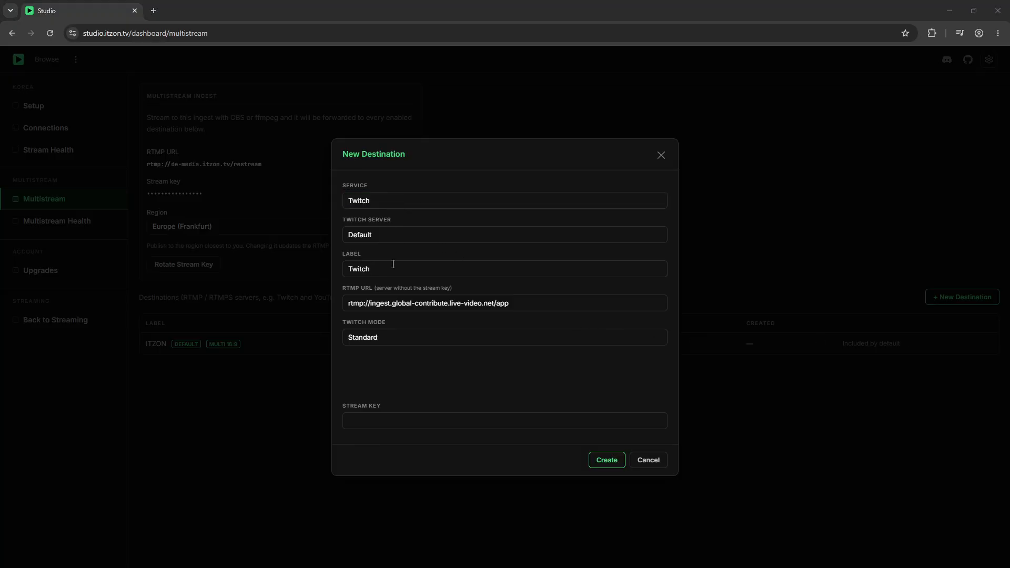
click(388, 342)
click(384, 263)
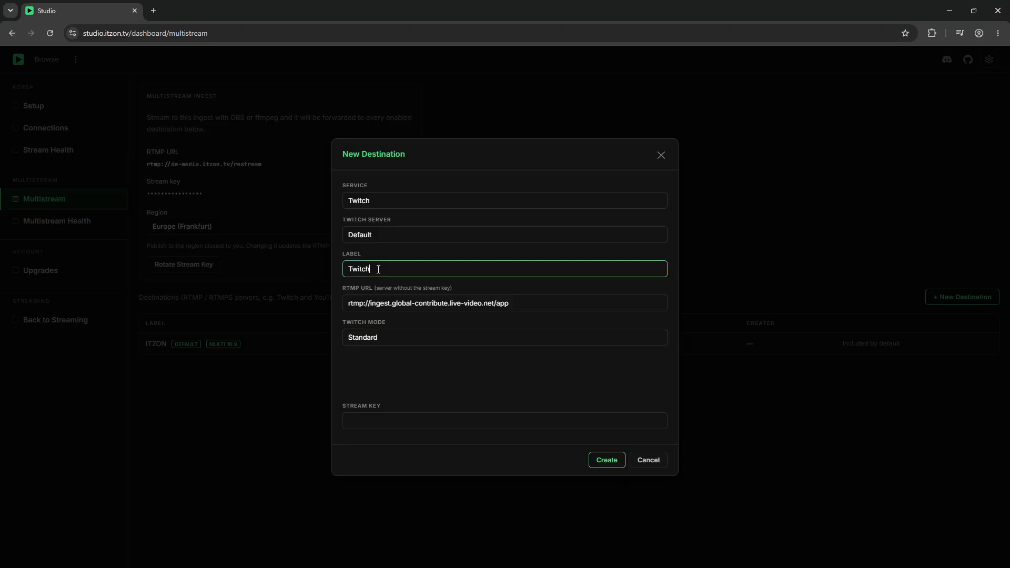
click(389, 241)
click(398, 264)
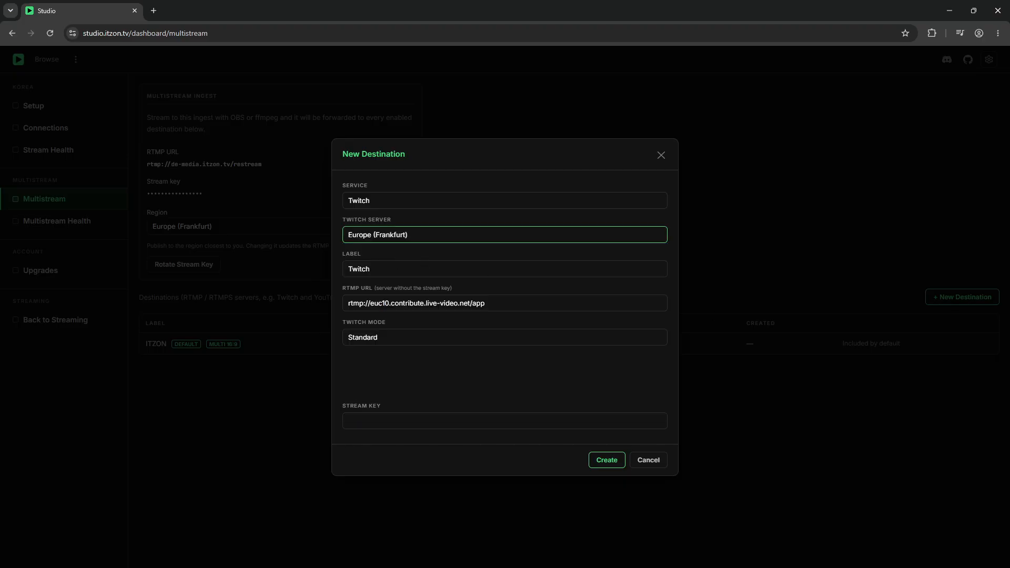
Paste the Twitch stream key into the new destination and set the Twitch mode to Dual format: vertical + horizontal
click(475, 419)
key(ctrl+v)
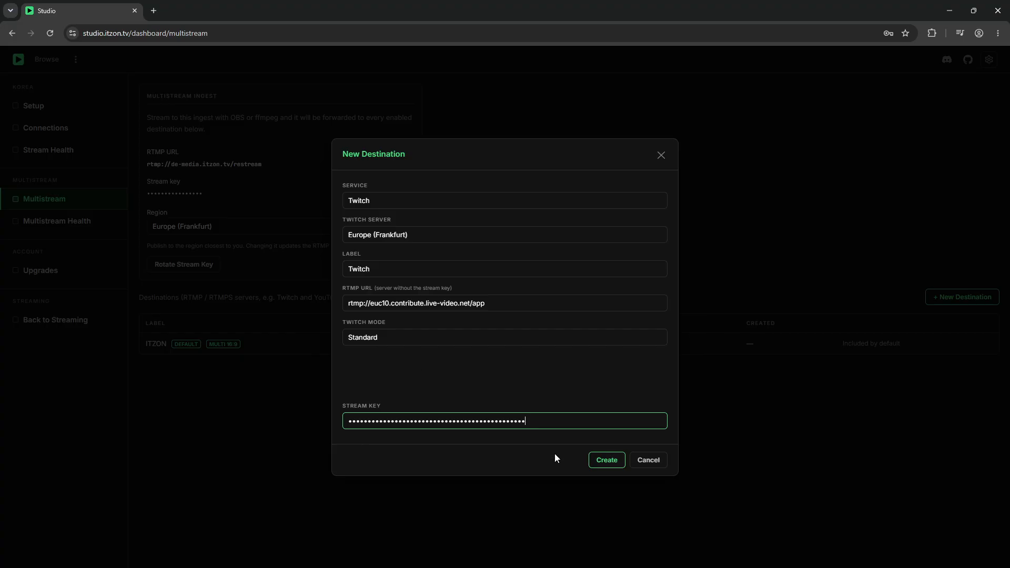
click(424, 337)
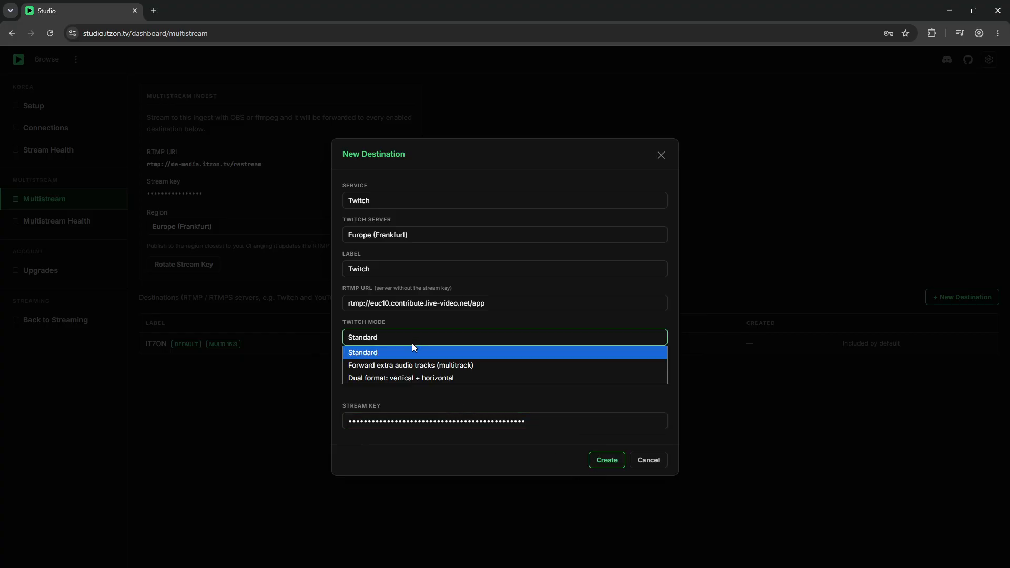
click(386, 379)
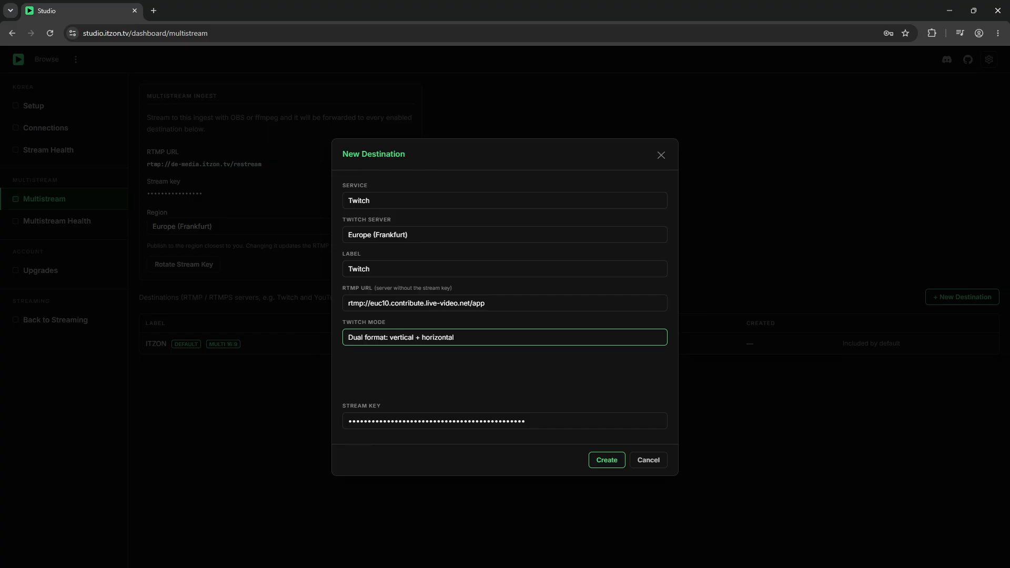
Check the channel's Dual Format eligibility in the Twitch dashboard's stream settings, then return to the new destination form
drag(1009, 111, 519, 44)
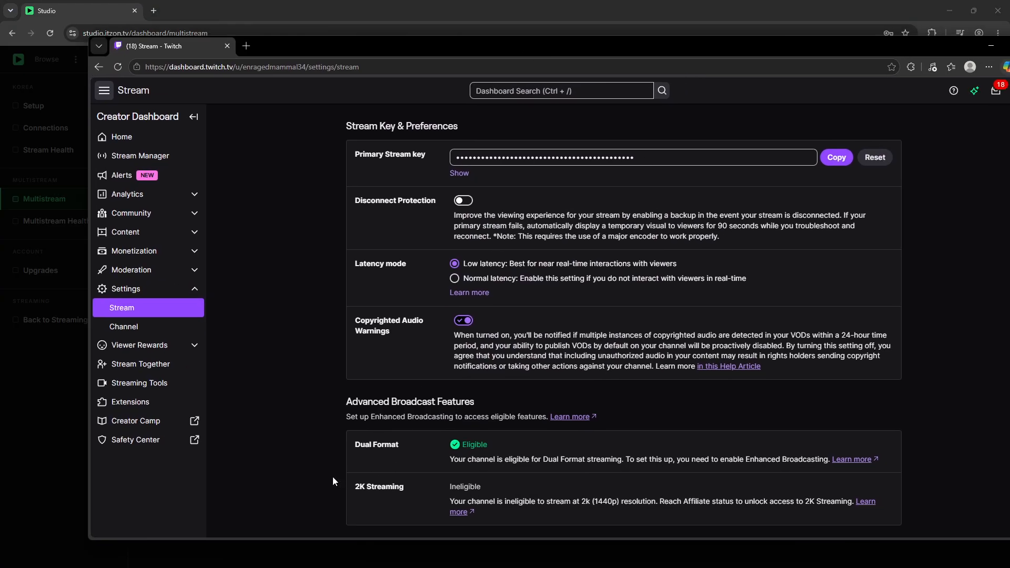
drag(354, 446, 476, 434)
click(503, 444)
drag(560, 42, 1009, 158)
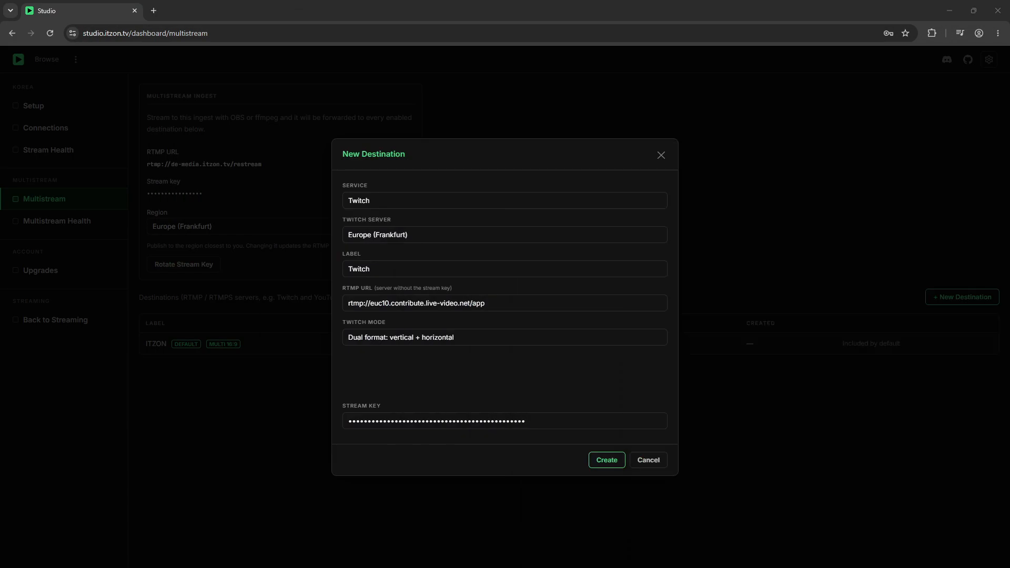
click(590, 377)
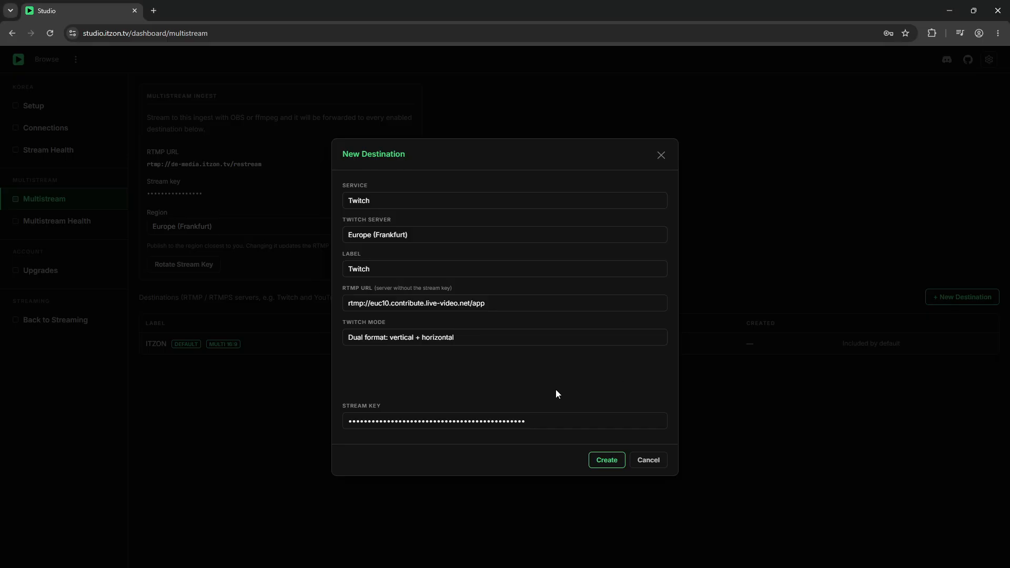
Create the Twitch destination on the multistream page, then switch to OBS and start streaming
click(595, 466)
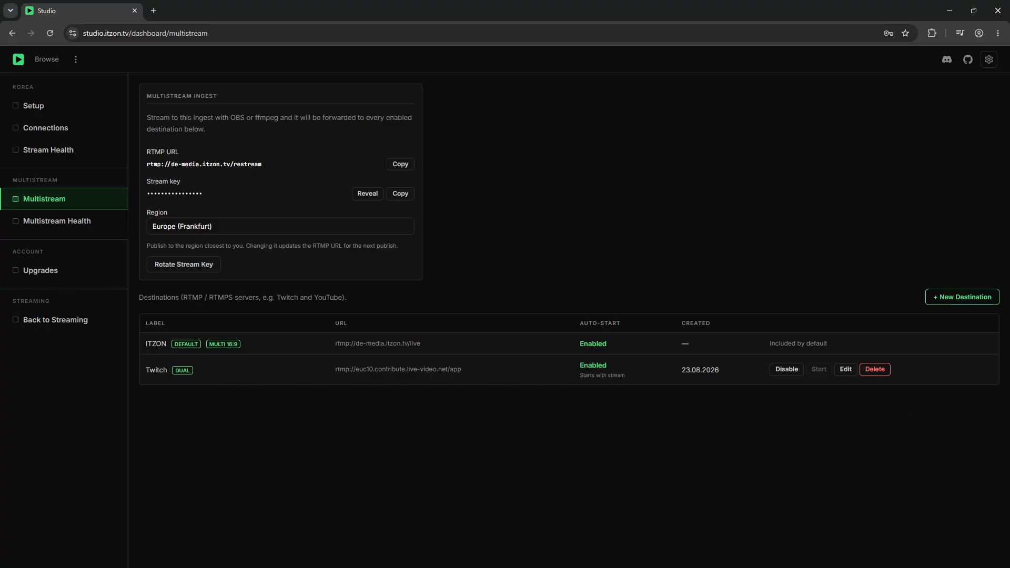
key(alt+Tab)
click(728, 442)
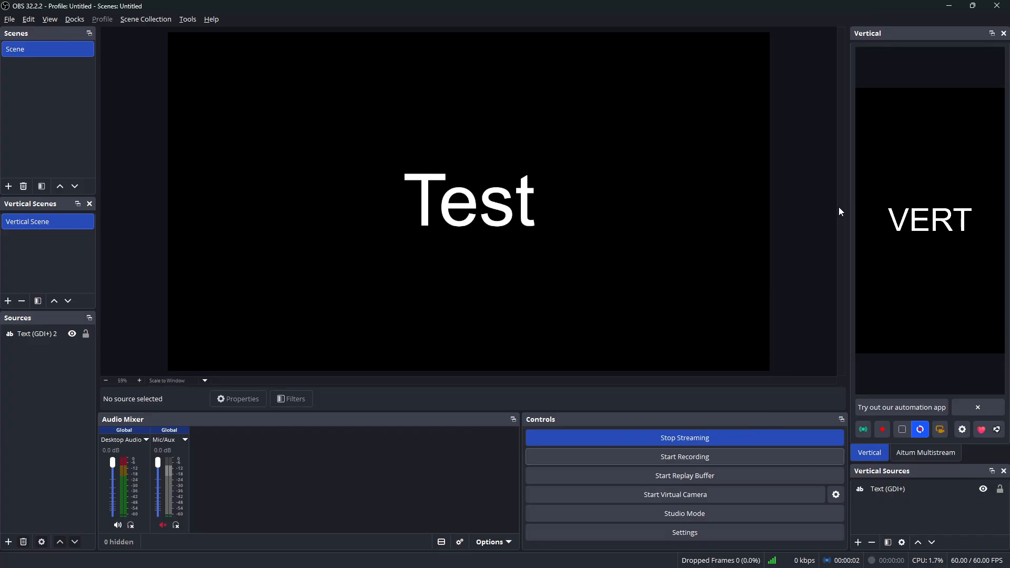
click(951, 7)
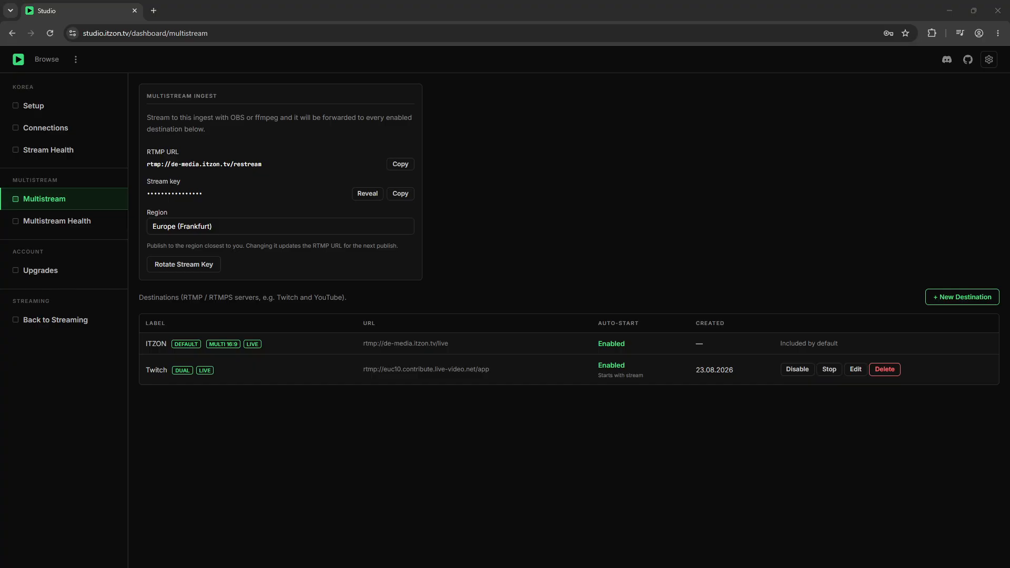
Bring the Twitch Stream Manager window over the multistream page, shrink it, and check its stream preview and the Horizontal and Vertical status
drag(1009, 147, 567, 89)
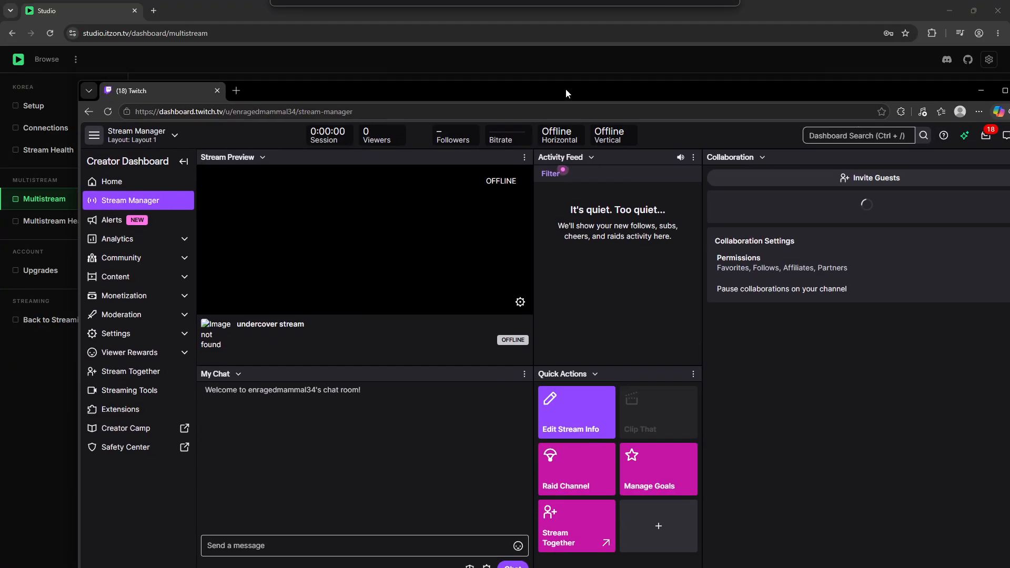
drag(76, 80, 370, 135)
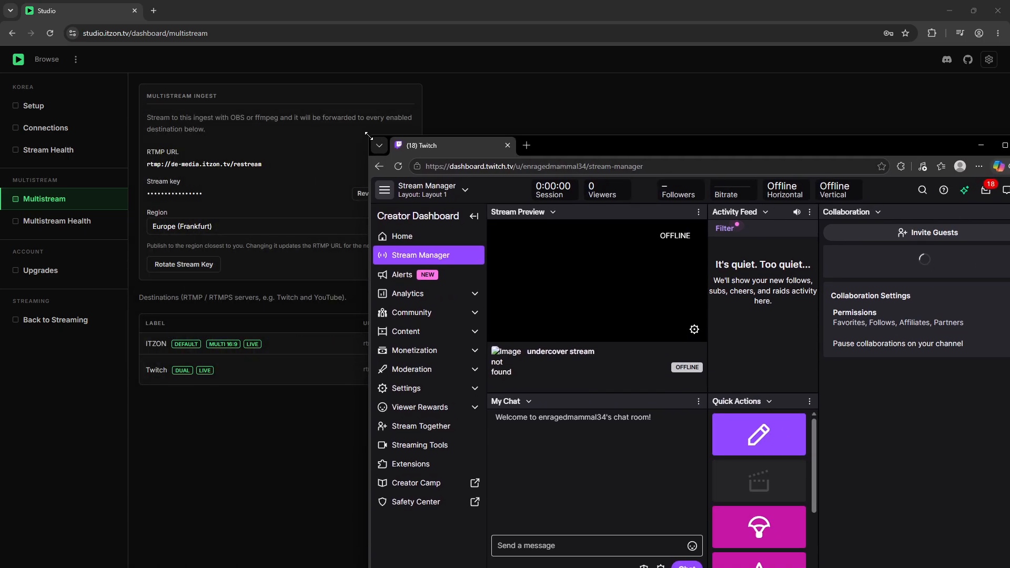
drag(743, 146, 636, 92)
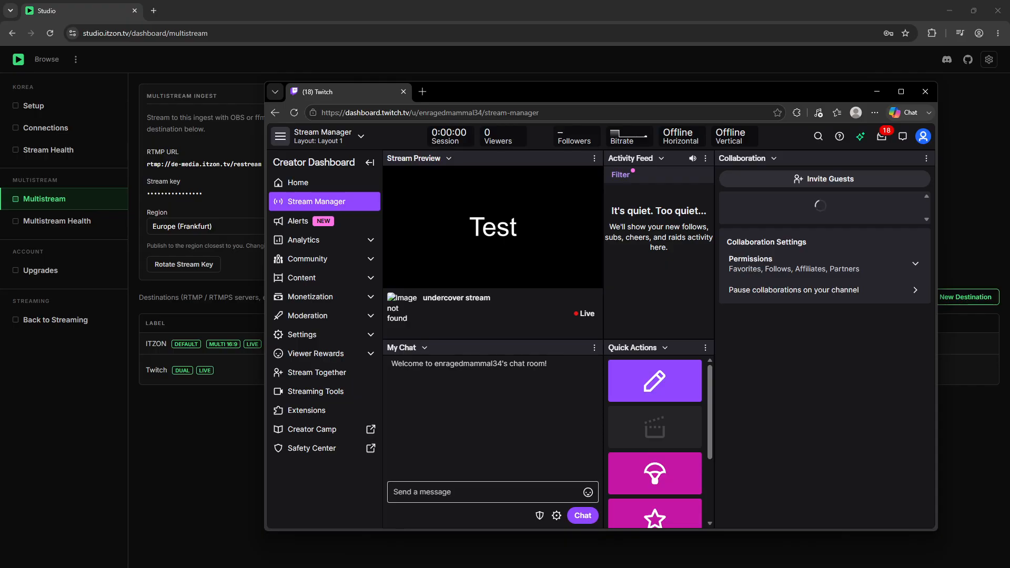
key(alt+Tab)
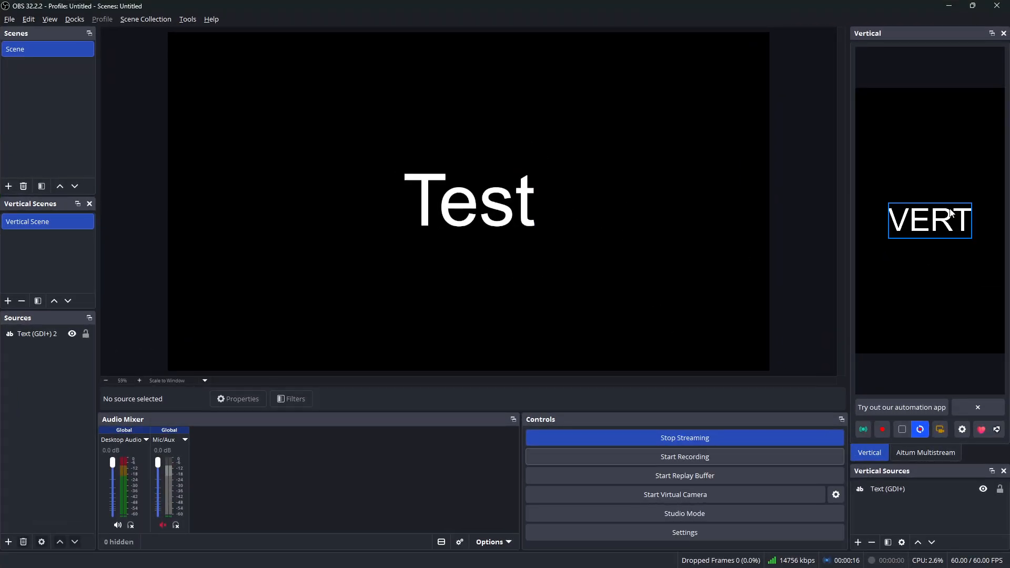
click(950, 6)
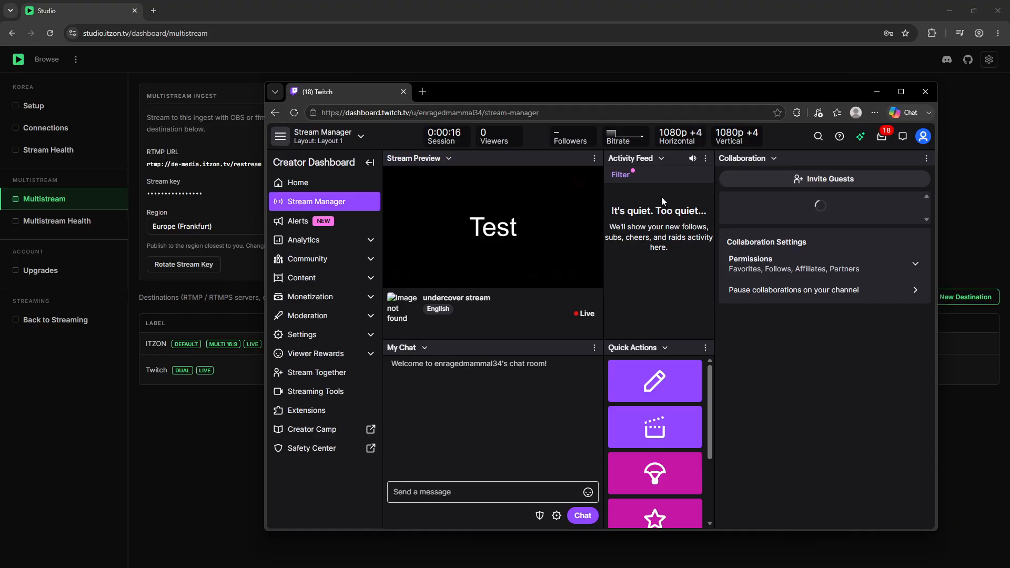
mouse_move(678, 146)
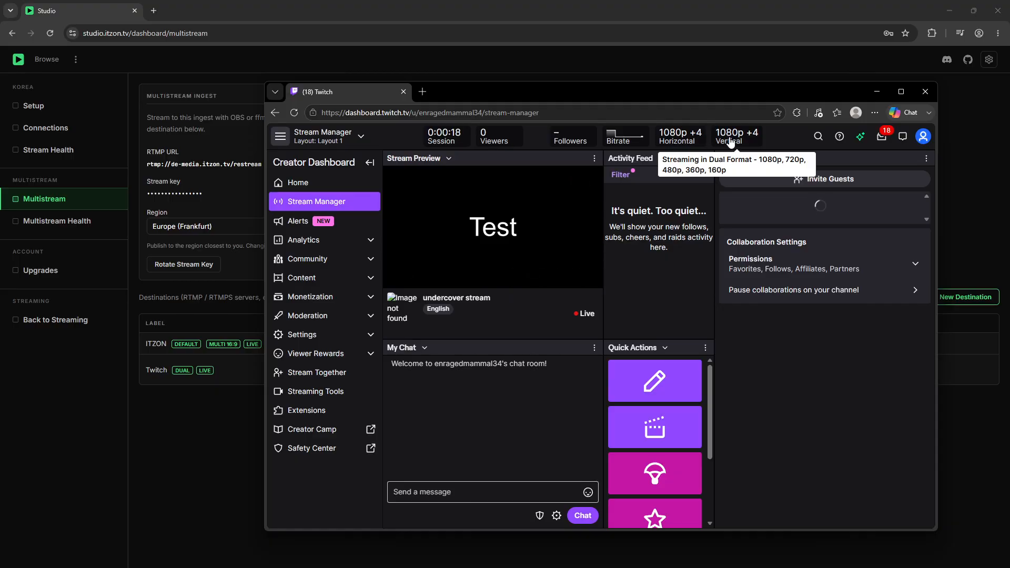
mouse_move(545, 282)
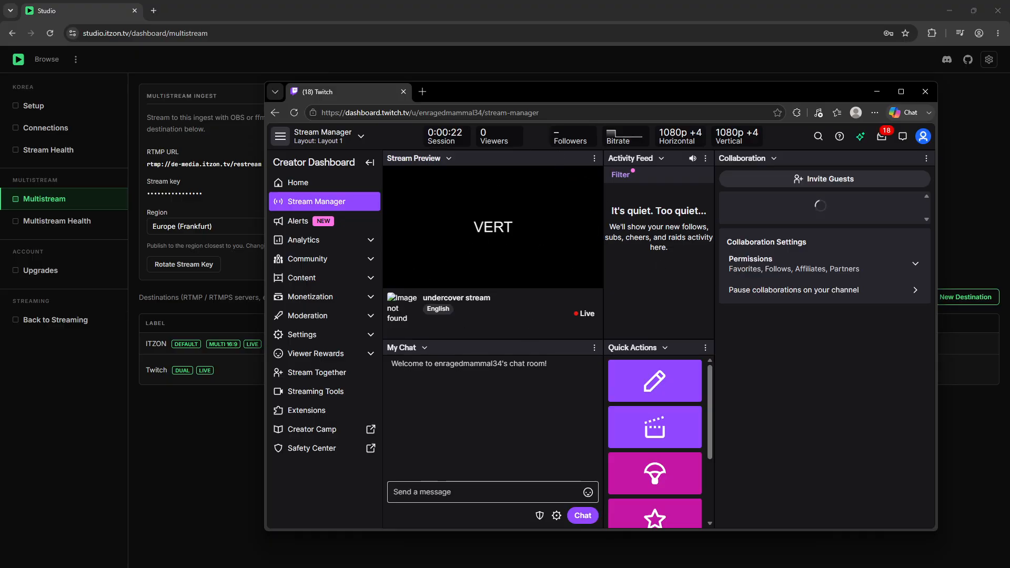
In OBS, move the VERT text near the upper edge of the vertical canvas and return to the Twitch stream preview
key(alt+Tab)
drag(935, 227, 932, 136)
click(950, 6)
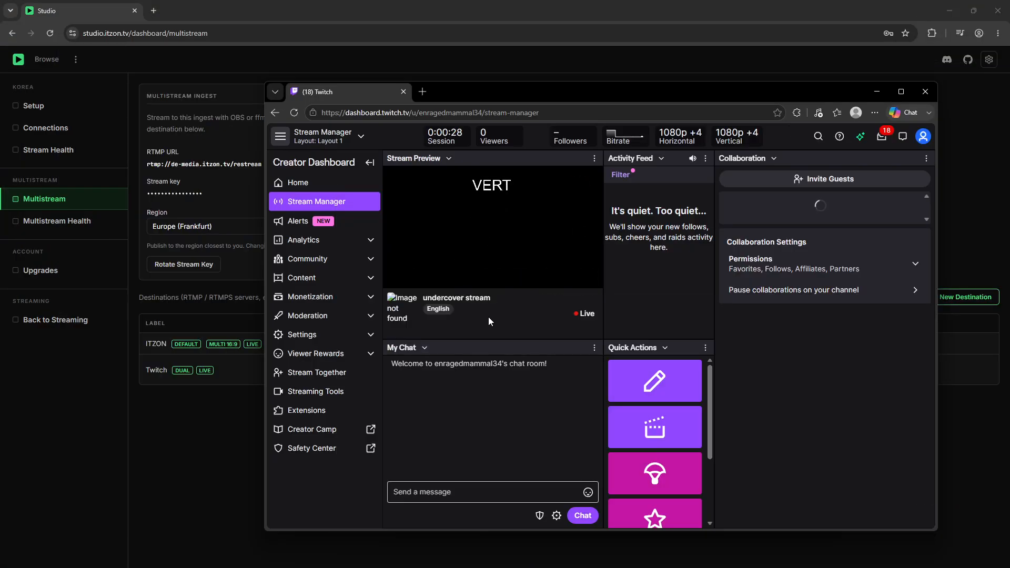
Review the Twitch mode options in the Twitch destination's edit form on the multistream page, then cancel the edit
key(alt+Tab)
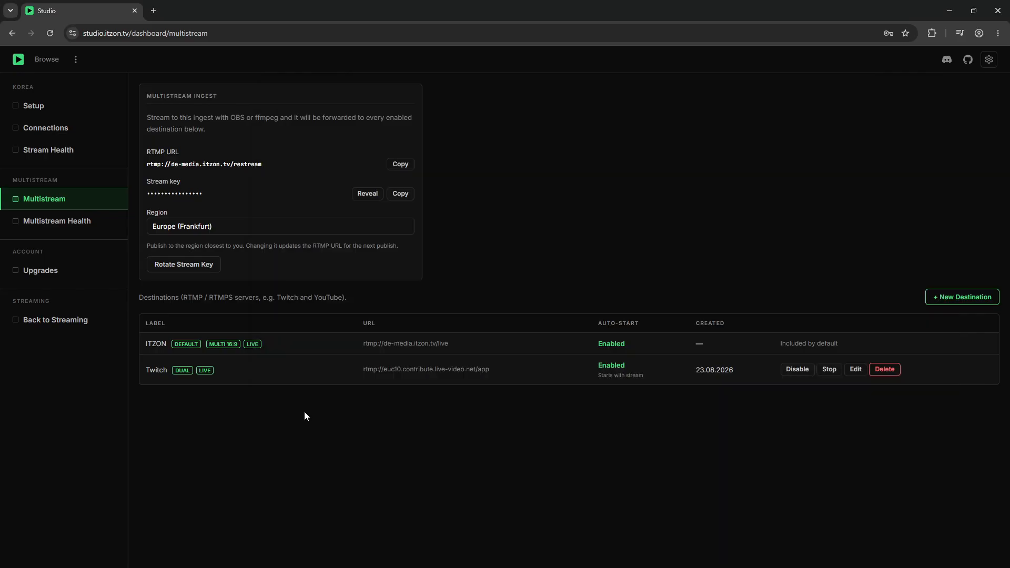
click(856, 369)
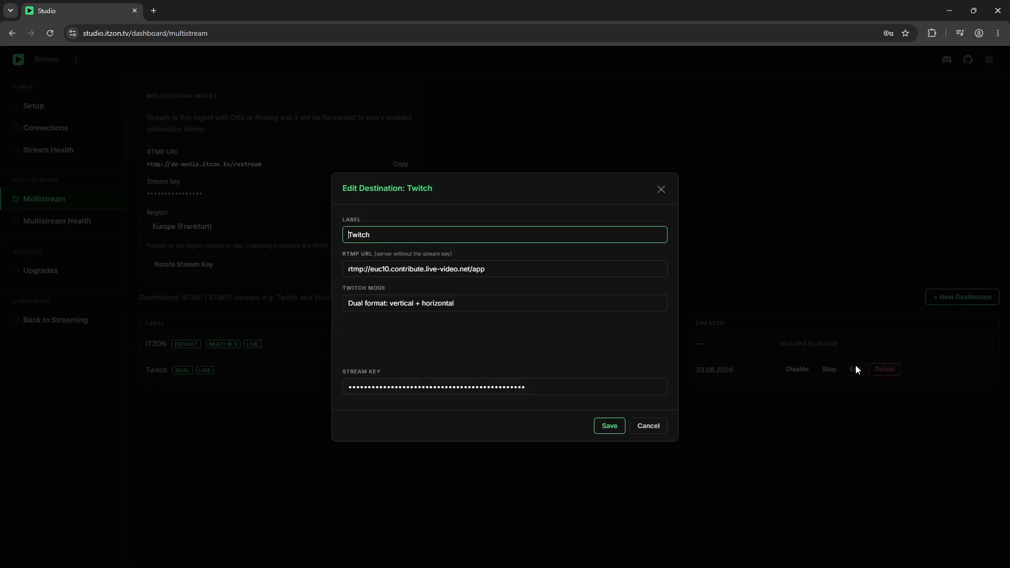
click(413, 332)
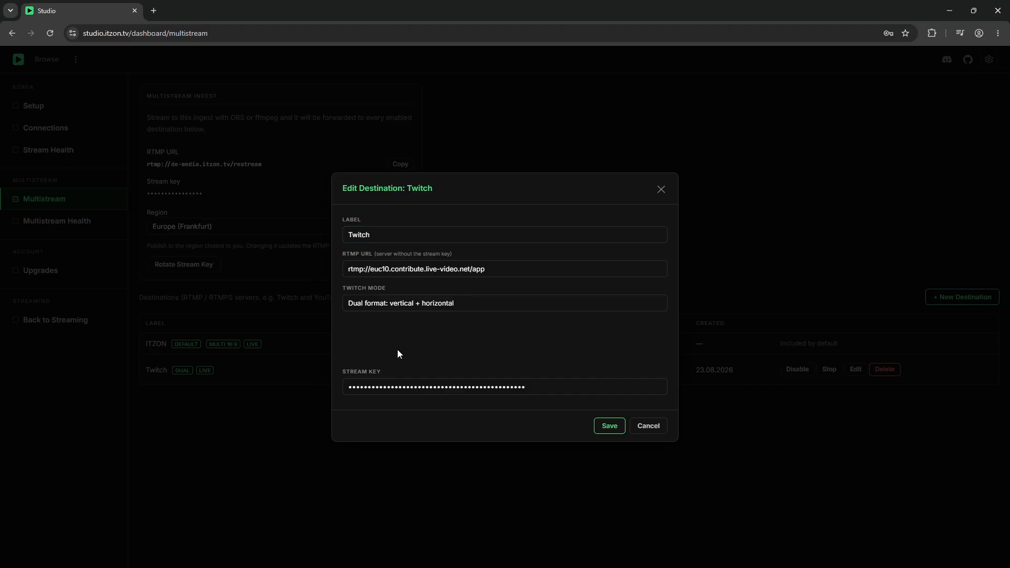
click(444, 303)
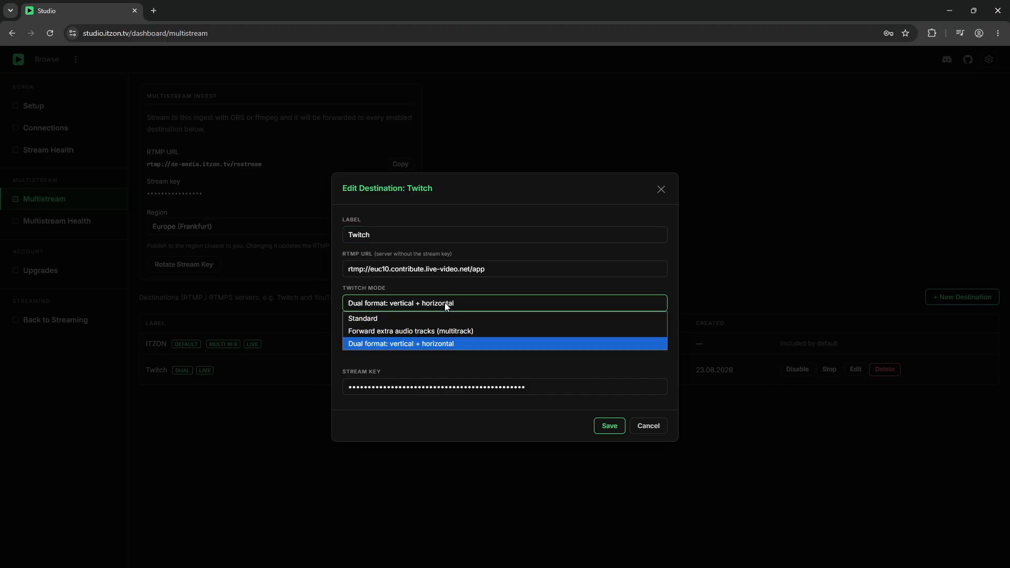
click(444, 303)
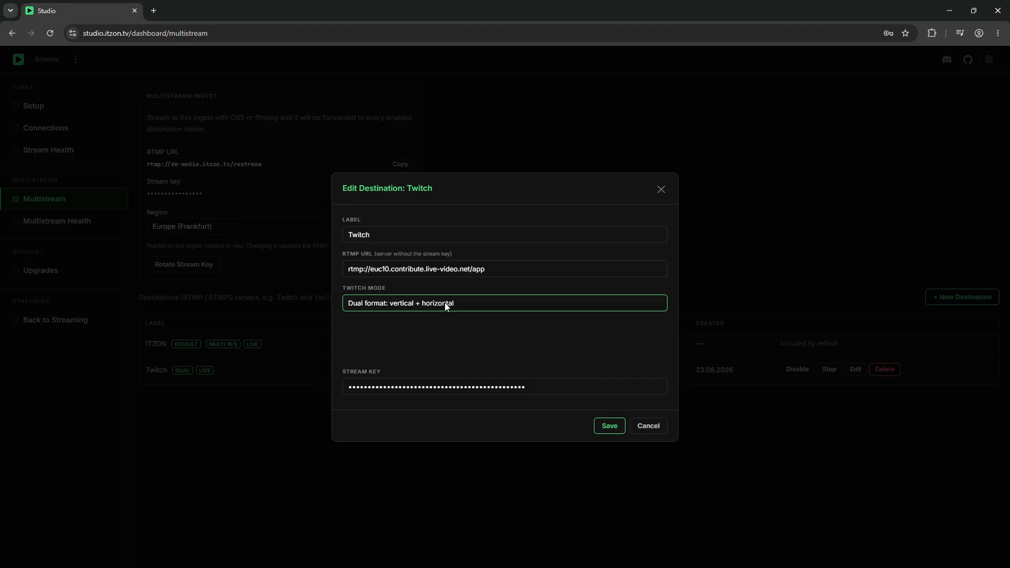
click(646, 426)
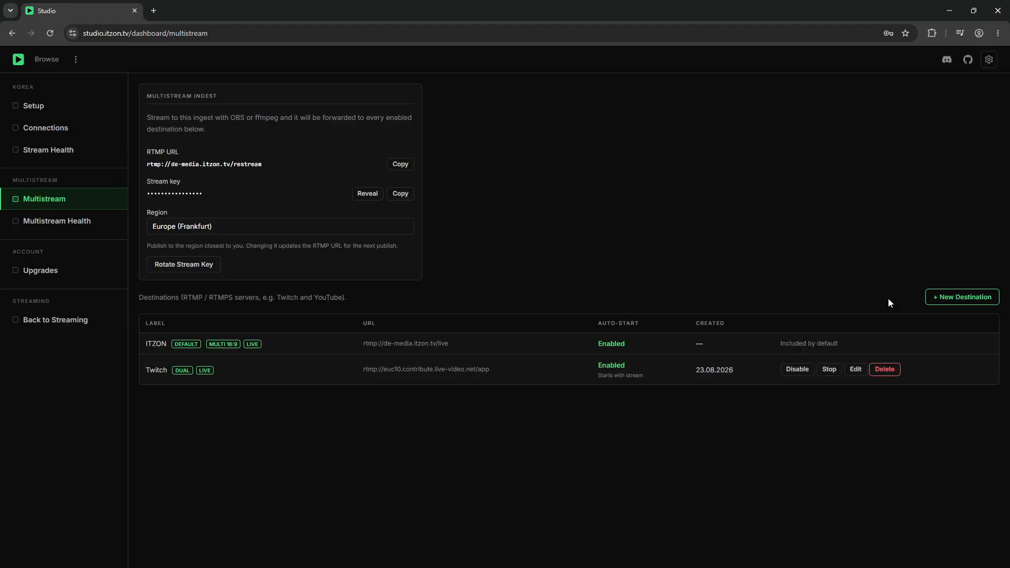
Start a new YouTube destination with Replace audio with VOD track enabled and Highest 16:9 as the video
click(944, 298)
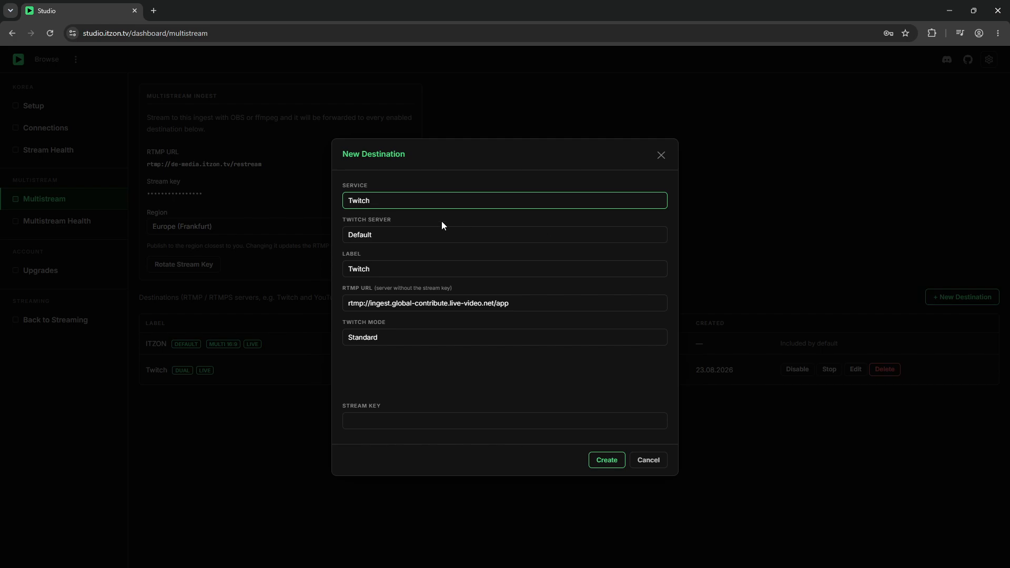
click(400, 201)
click(390, 227)
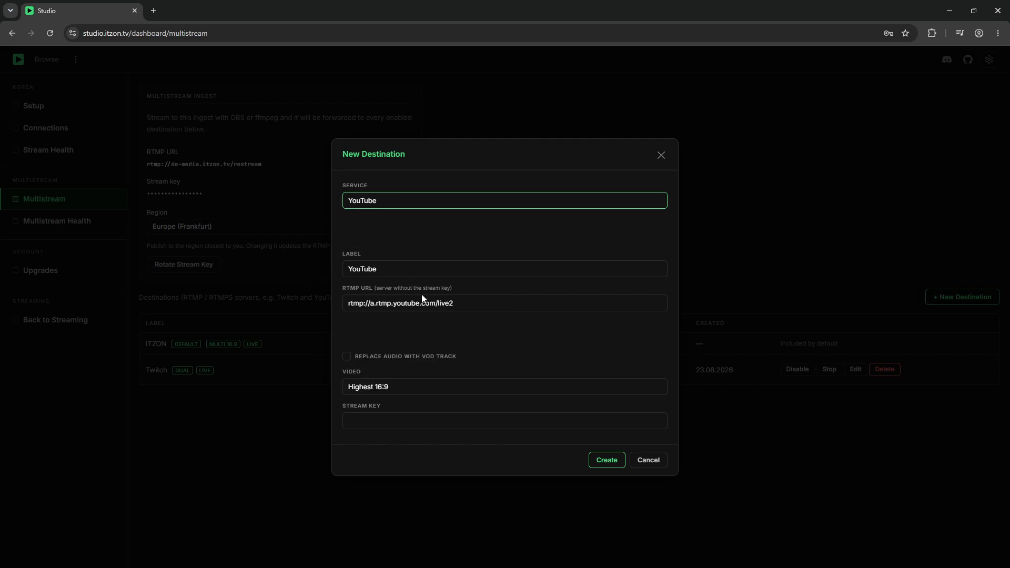
click(411, 359)
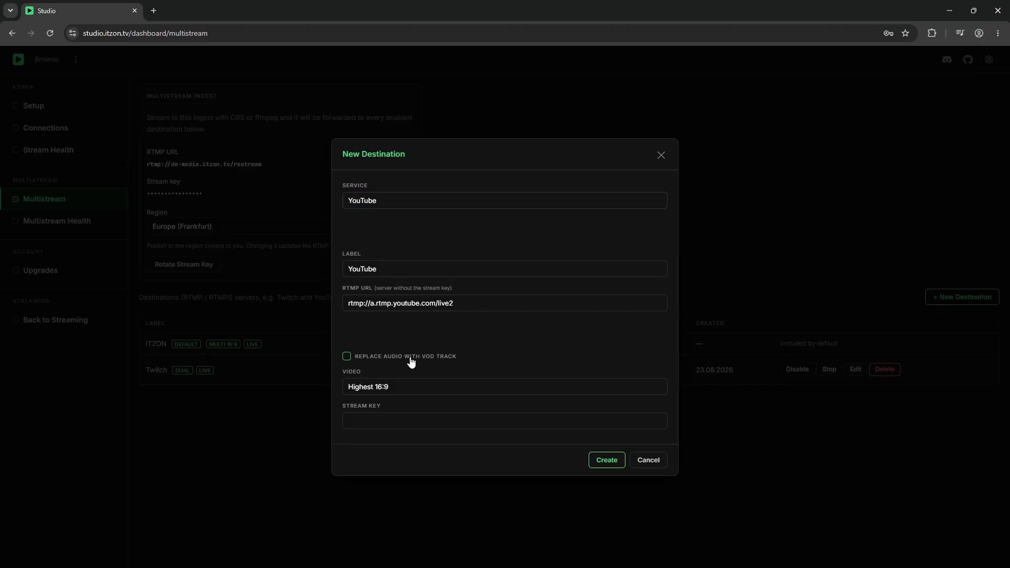
click(393, 390)
click(393, 390)
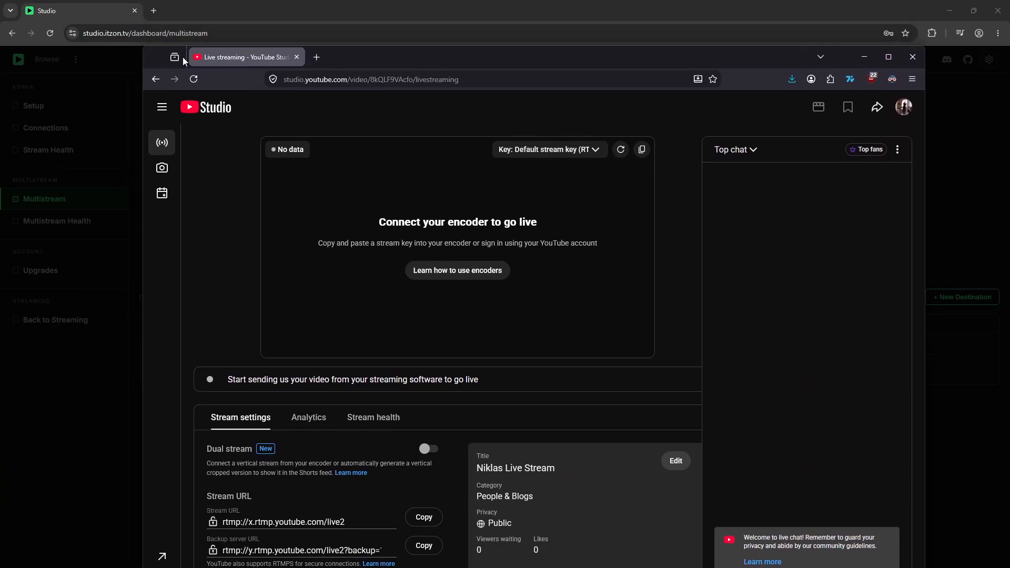
Bring up the YouTube Studio live streaming page, enlarge its window, and turn on Dual stream in the stream settings
drag(142, 47, 84, 197)
drag(498, 210, 511, 84)
drag(407, 497, 403, 554)
drag(161, 474, 207, 475)
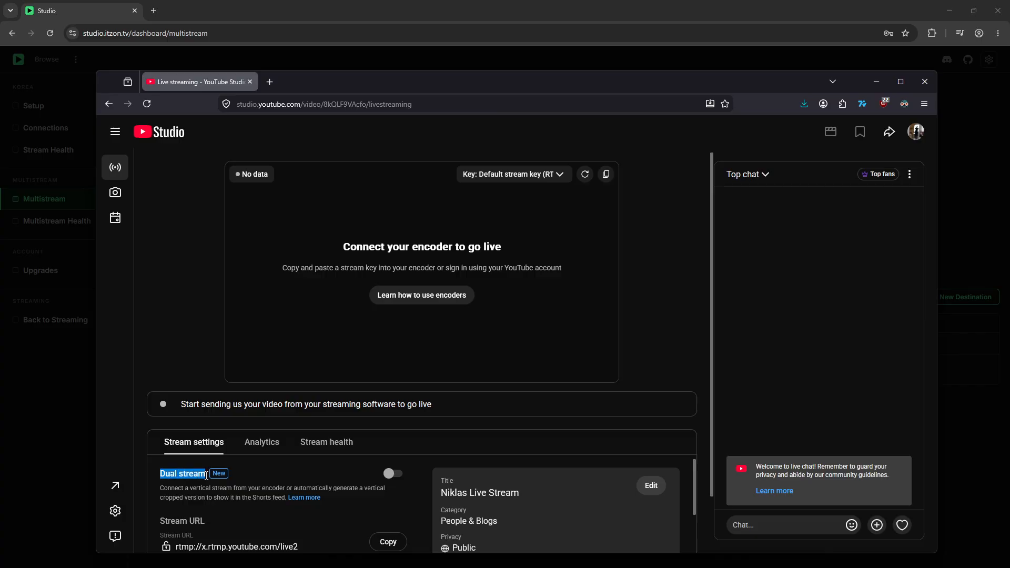
click(390, 476)
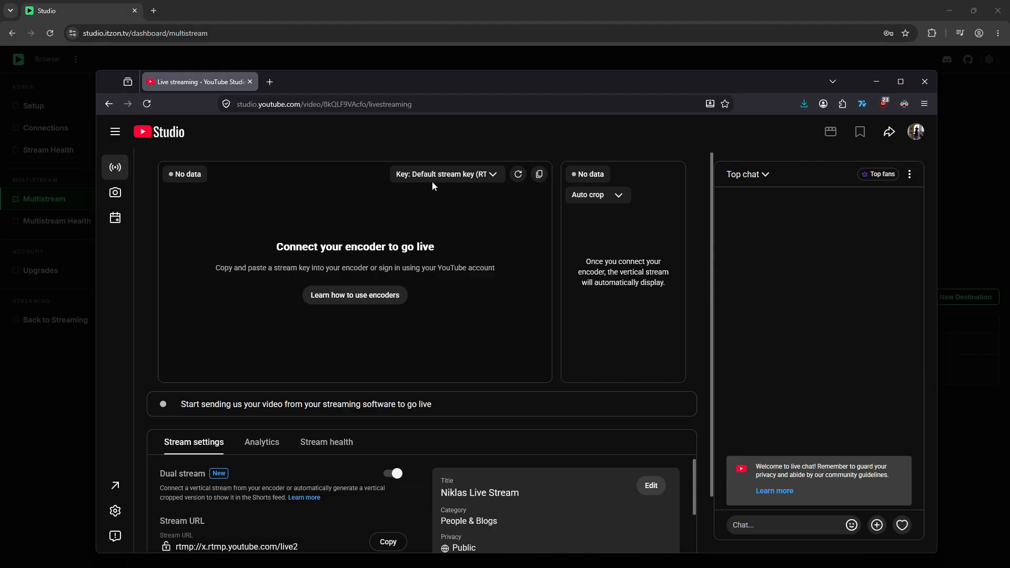
Copy the default stream key from YouTube Studio, paste it into the new YouTube destination's stream key field, and create the destination
click(538, 176)
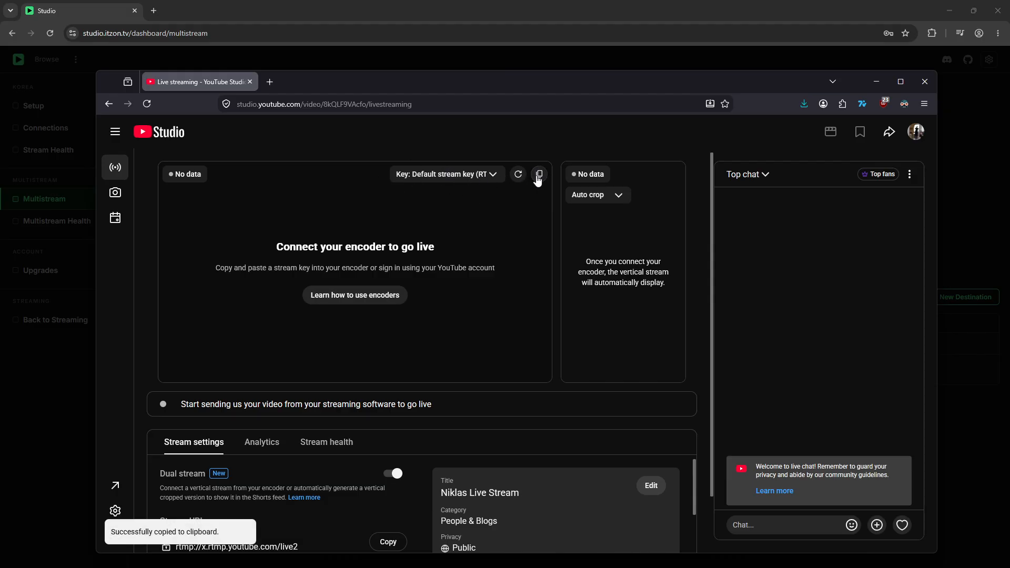
click(556, 7)
click(416, 427)
key(ctrl+v)
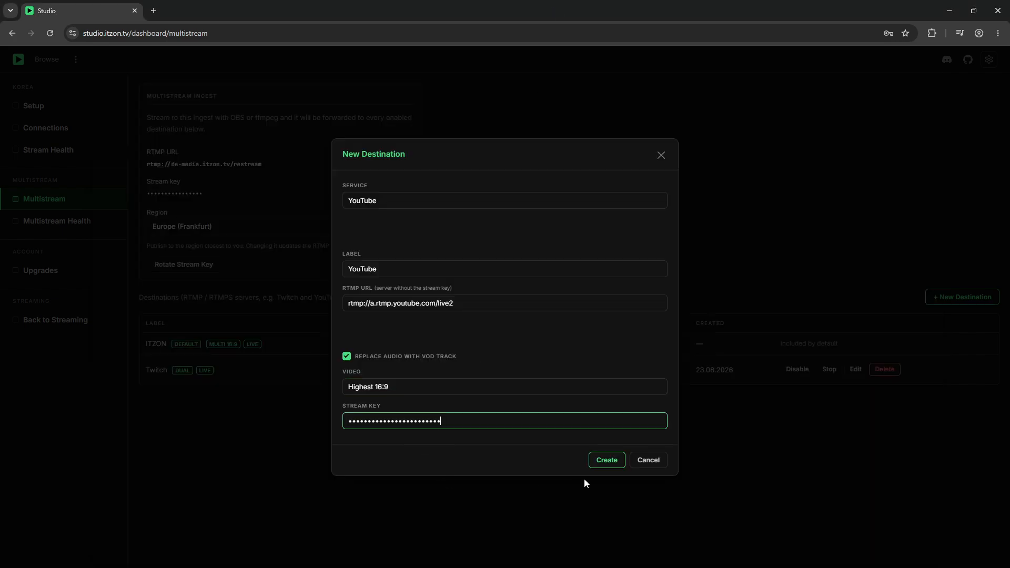
click(607, 467)
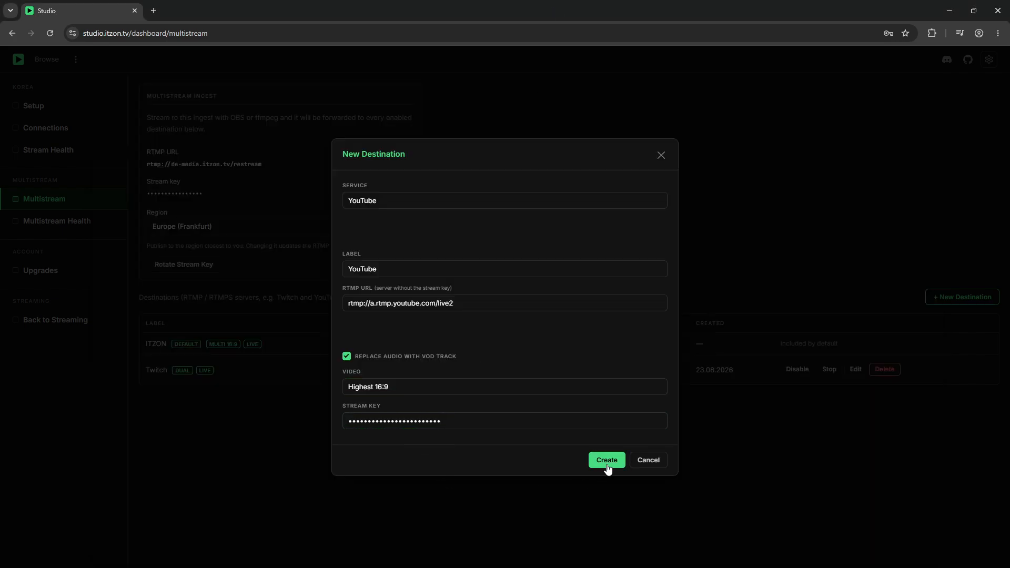
click(607, 461)
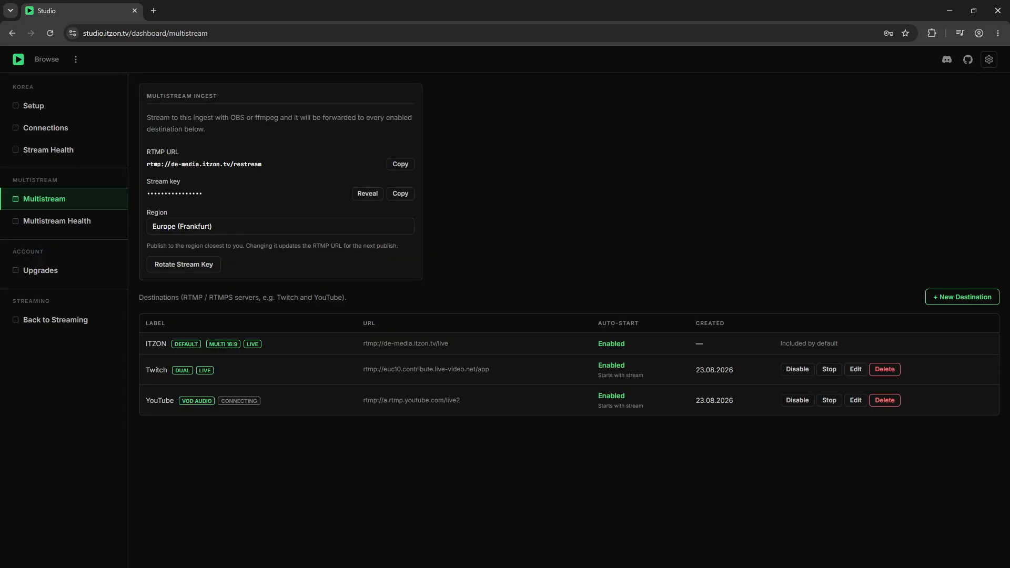
Check the horizontal and vertical previews in YouTube Studio, then stop the YouTube destination on the multistream page
key(alt+Tab)
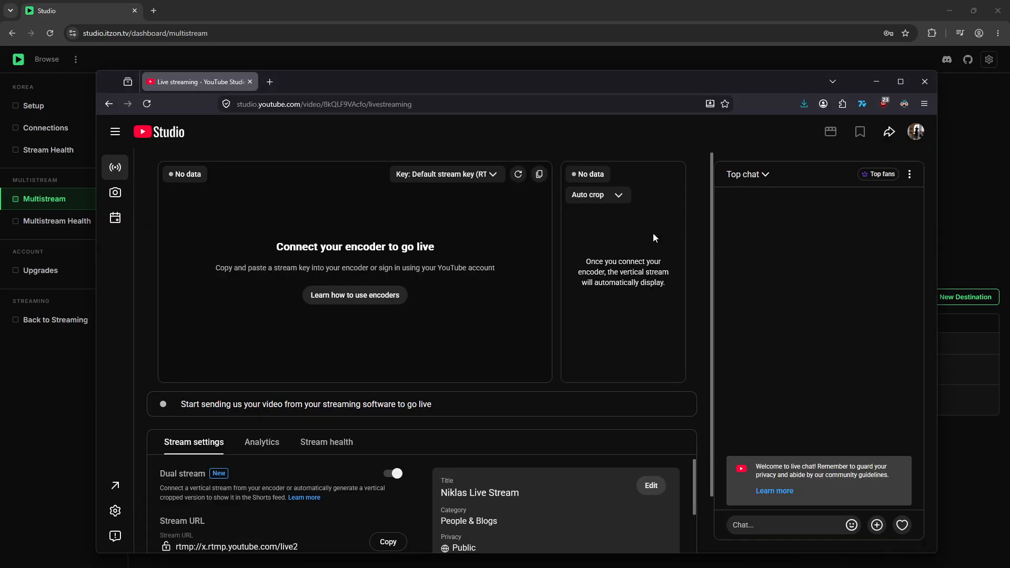
drag(529, 92, 568, 67)
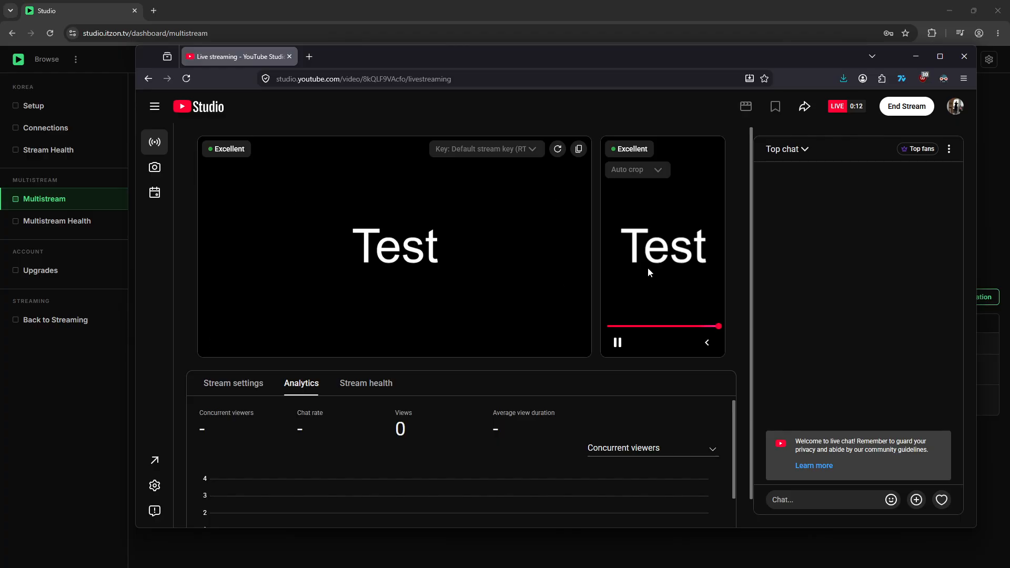
click(587, 5)
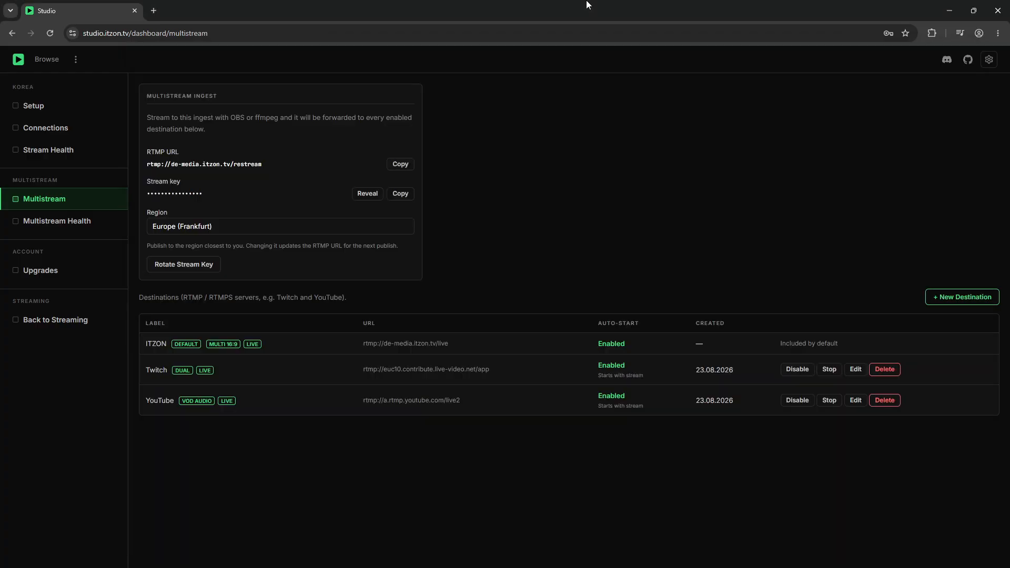
click(824, 402)
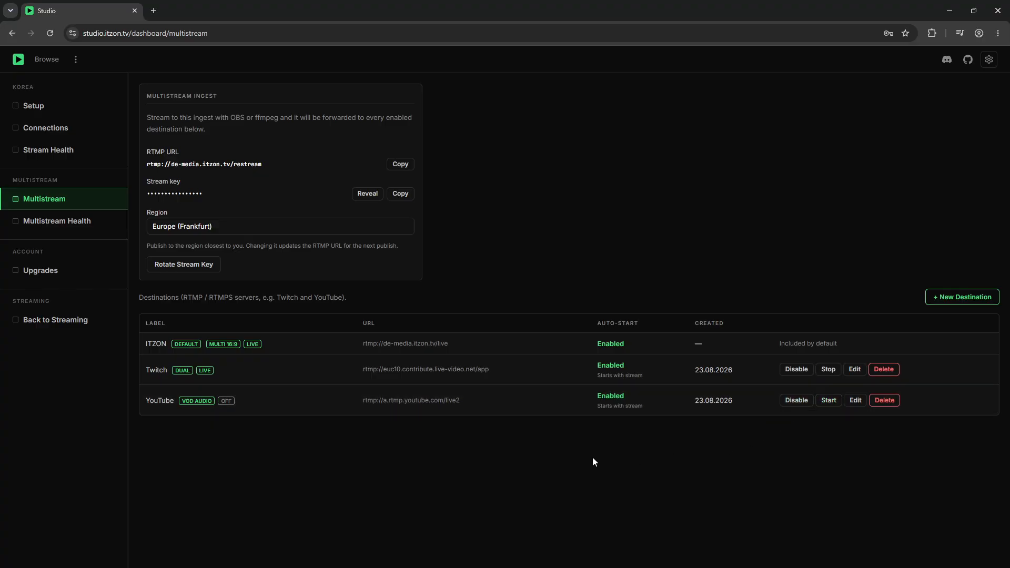
End the live stream in YouTube Studio, dismiss its summary, and turn on Dual stream for the new stream
key(alt+Tab)
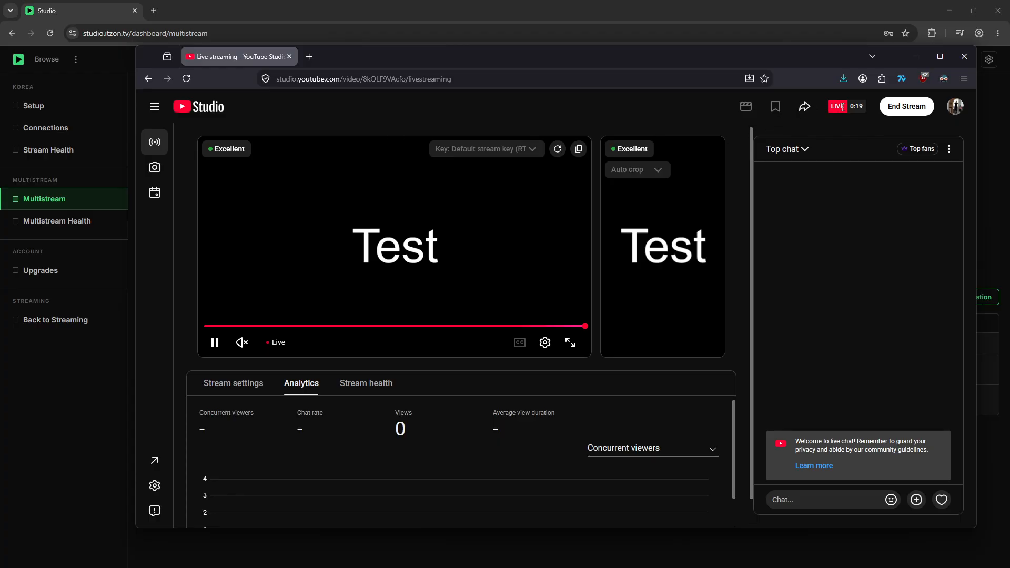
click(907, 106)
click(647, 349)
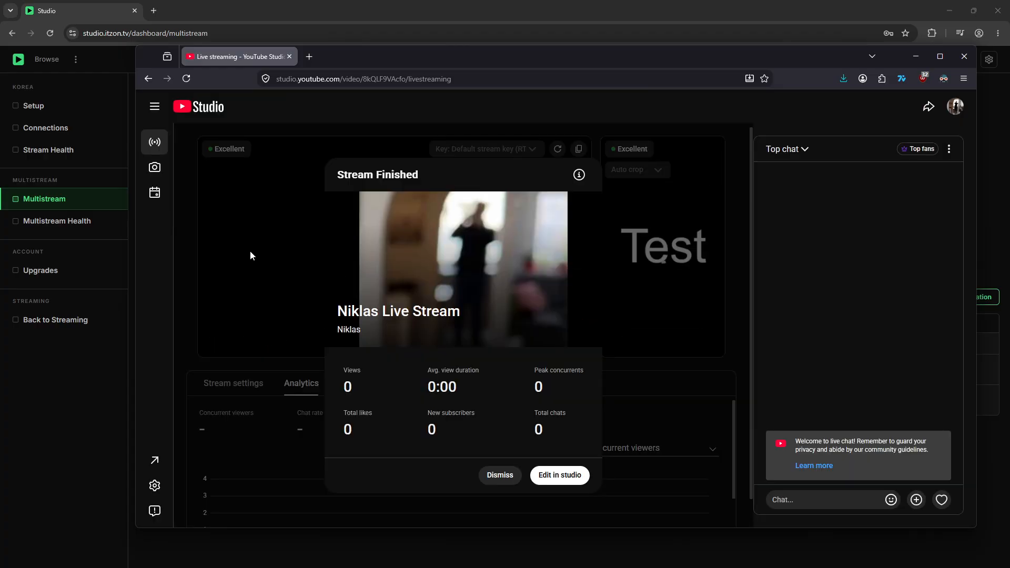
click(500, 475)
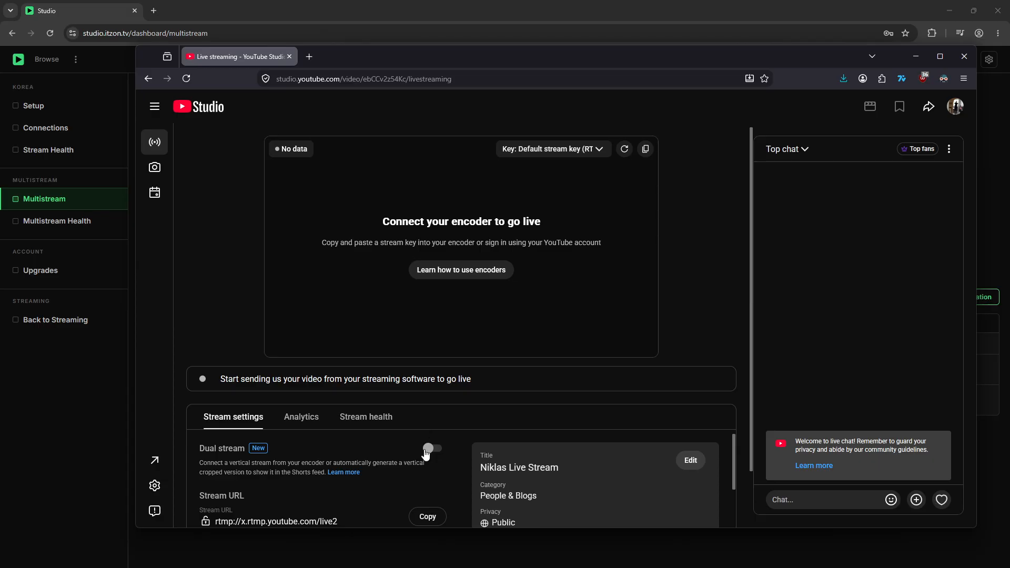
click(429, 448)
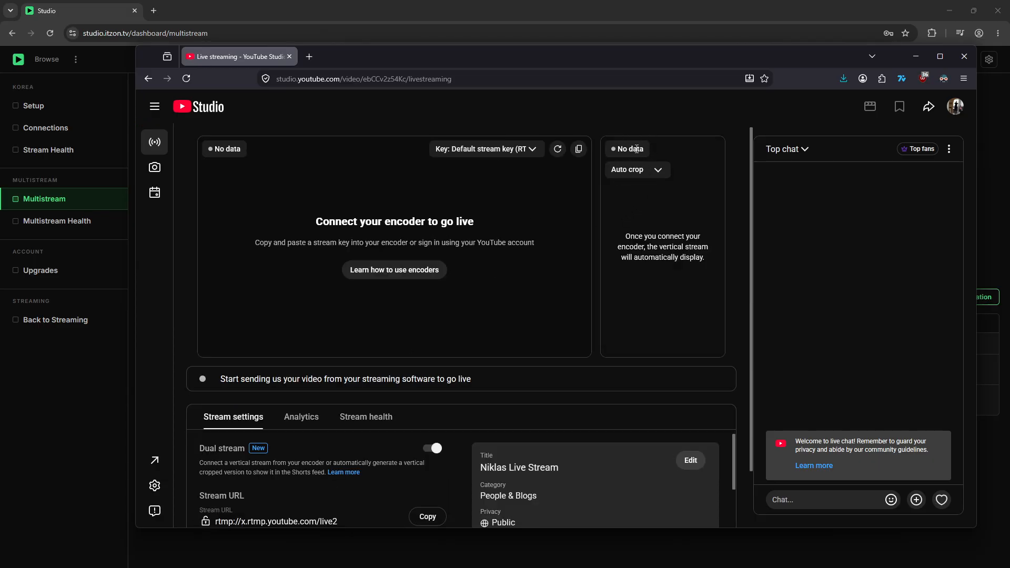
Set the vertical stream's source to Encoder with the Vertical stream key (RTMP, Variable), and copy that key
click(635, 171)
click(637, 191)
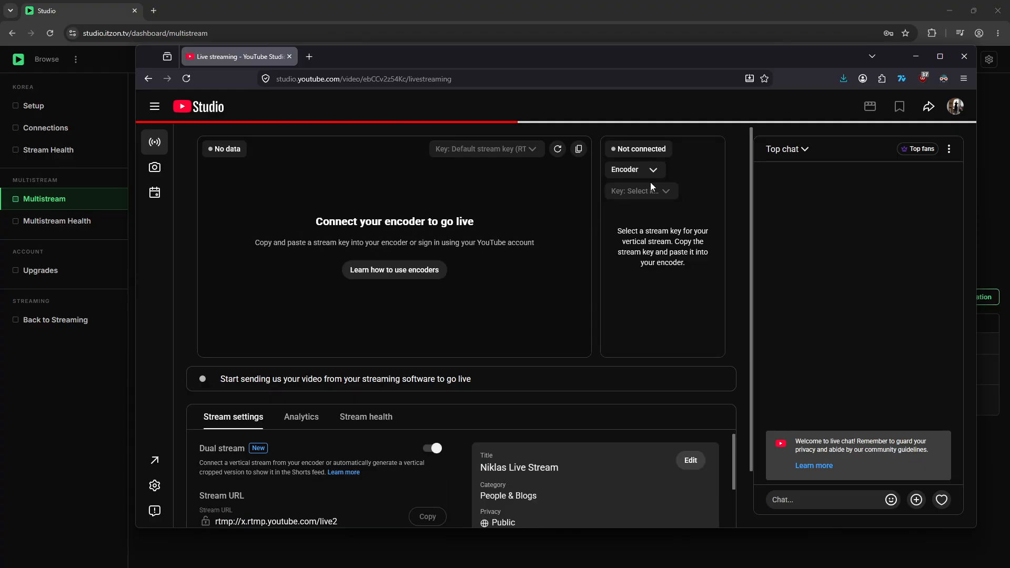
click(642, 199)
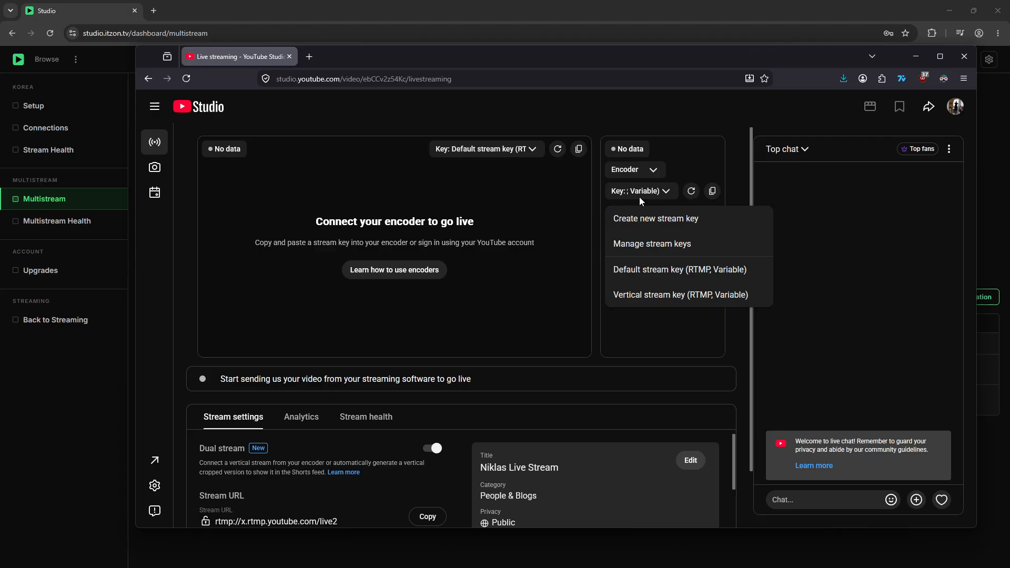
click(636, 304)
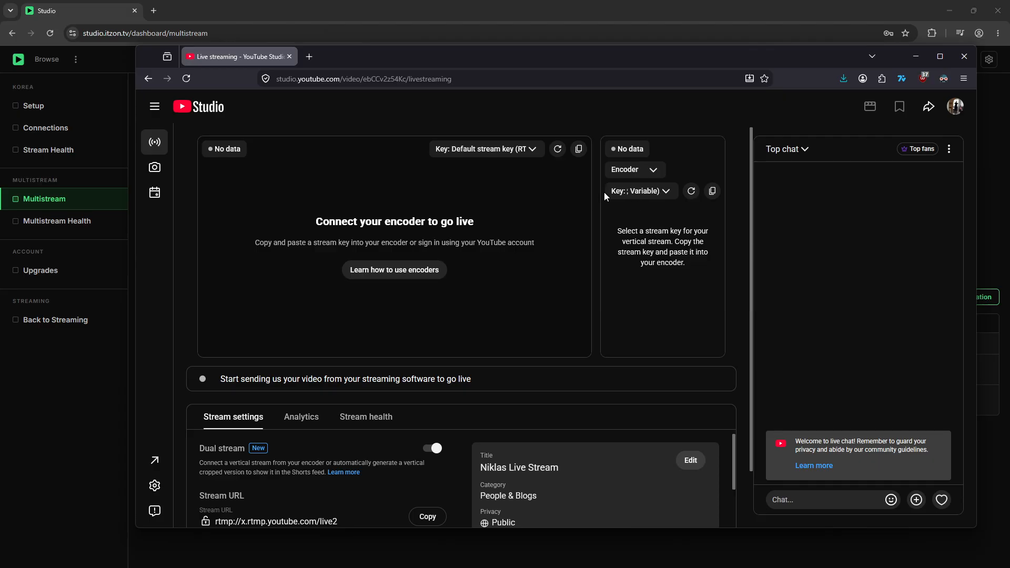
click(714, 192)
On the multistream page, create a YouTube destination with audio replaced by the VOD track, Vertical 9:16 video, and the copied stream key
click(635, 10)
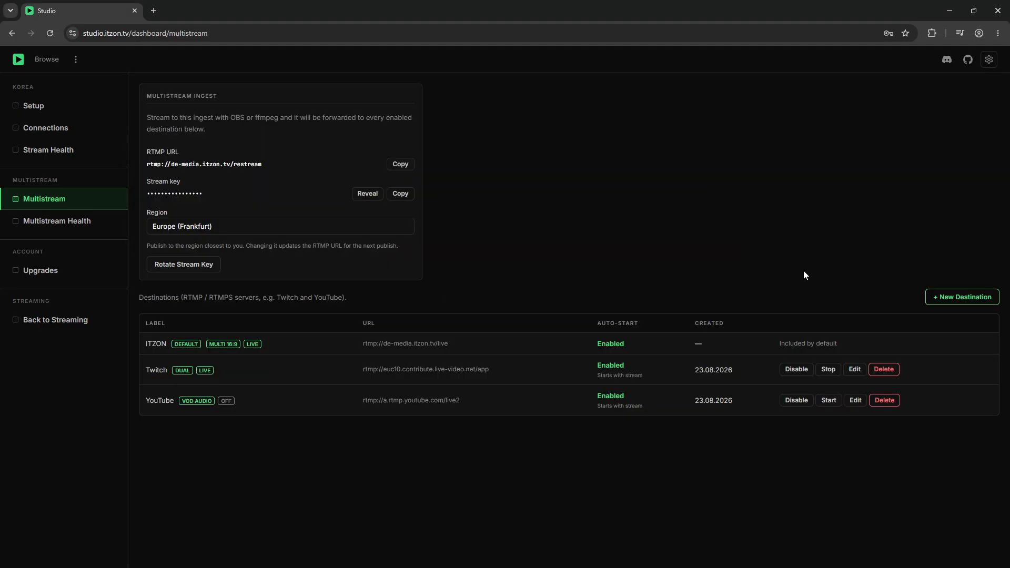
click(958, 297)
click(444, 200)
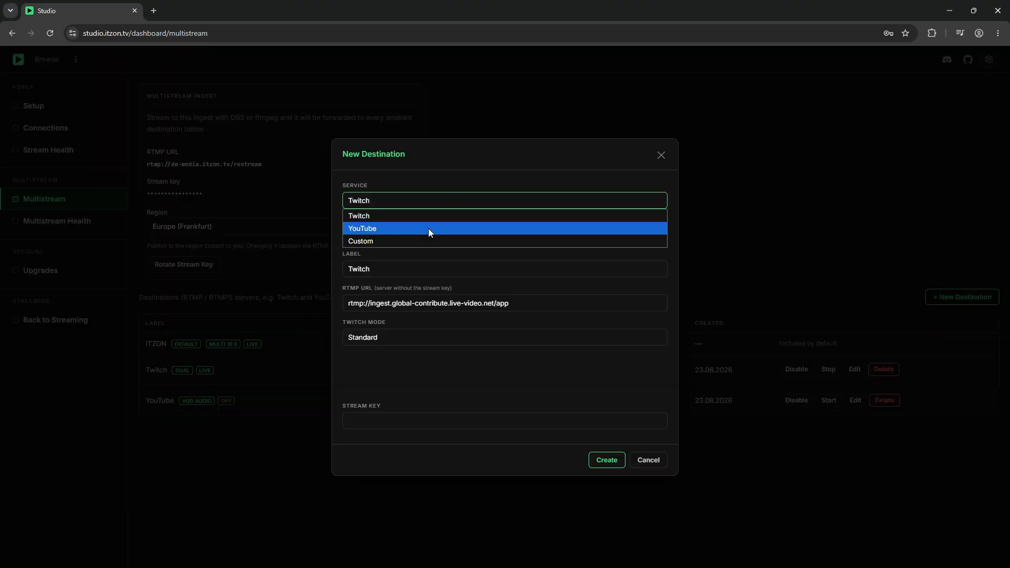
click(429, 229)
click(401, 357)
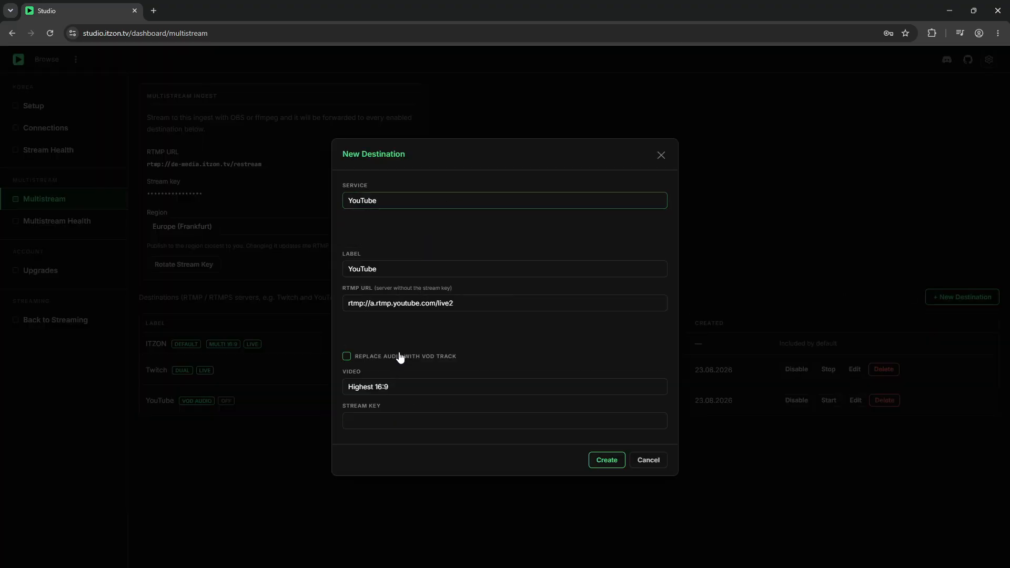
click(403, 392)
click(393, 427)
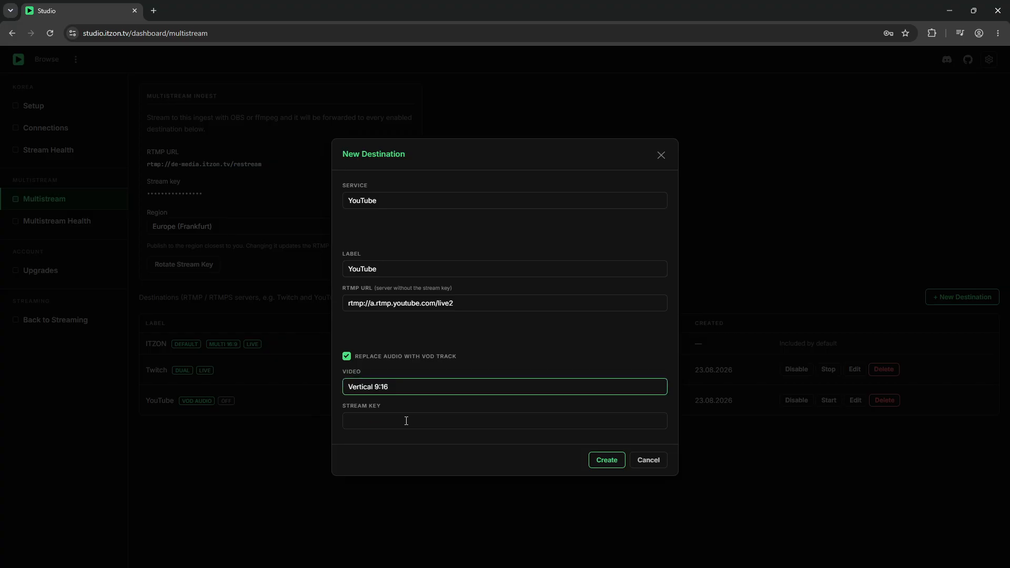
click(405, 421)
key(ctrl+v)
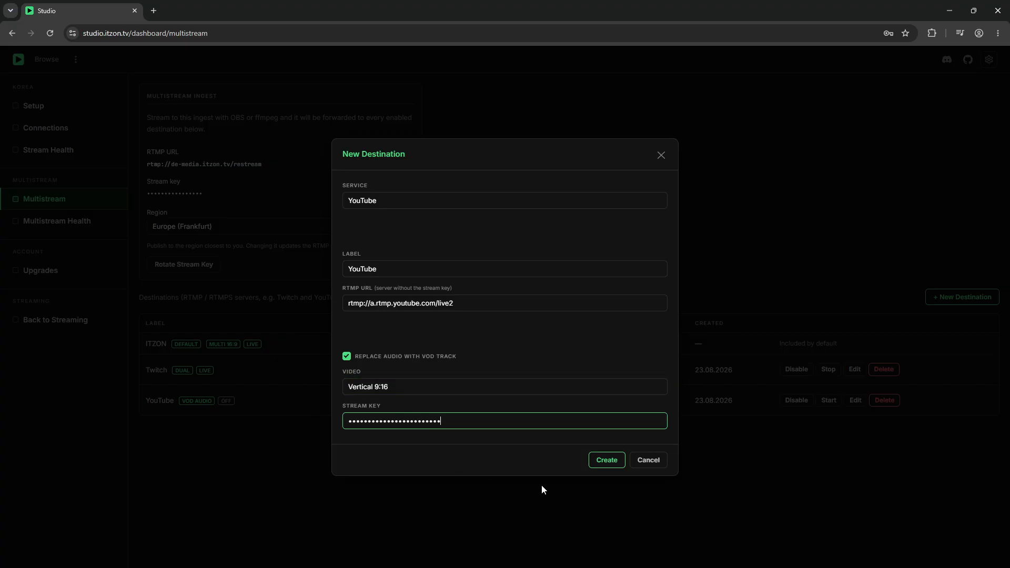
click(609, 461)
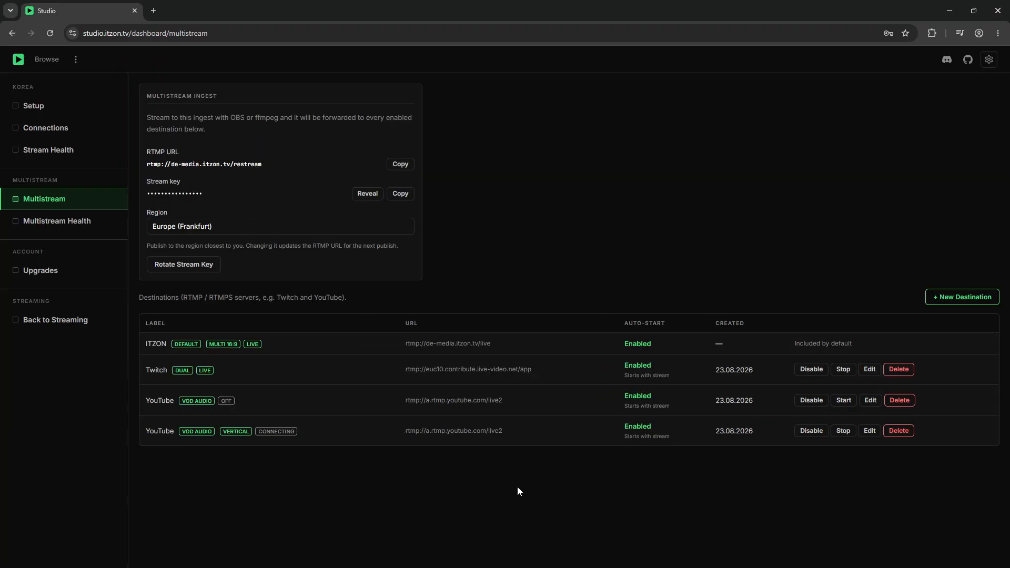
Start the stopped horizontal YouTube destination and check both stream previews in YouTube Studio
click(843, 401)
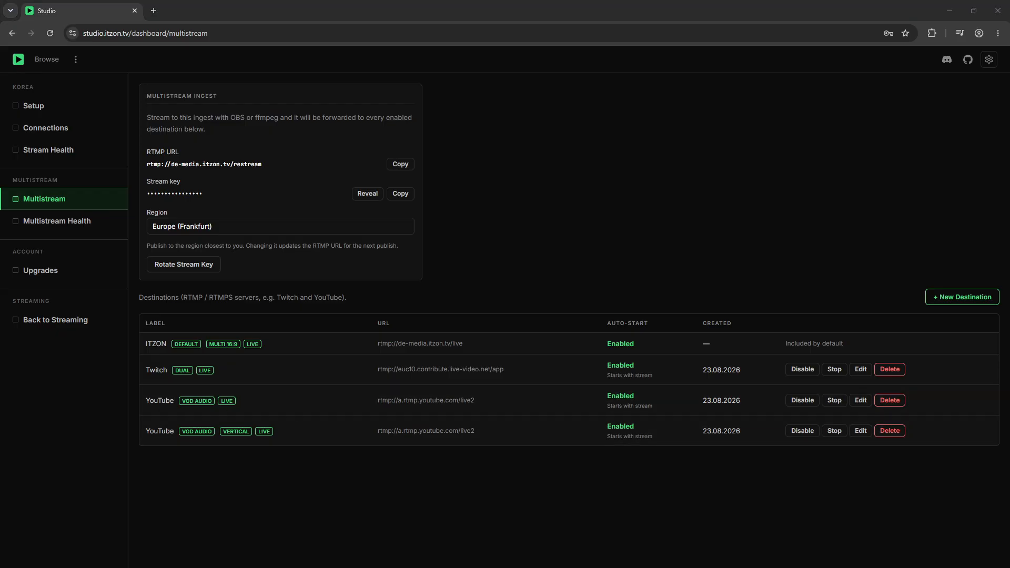
key(alt+Tab)
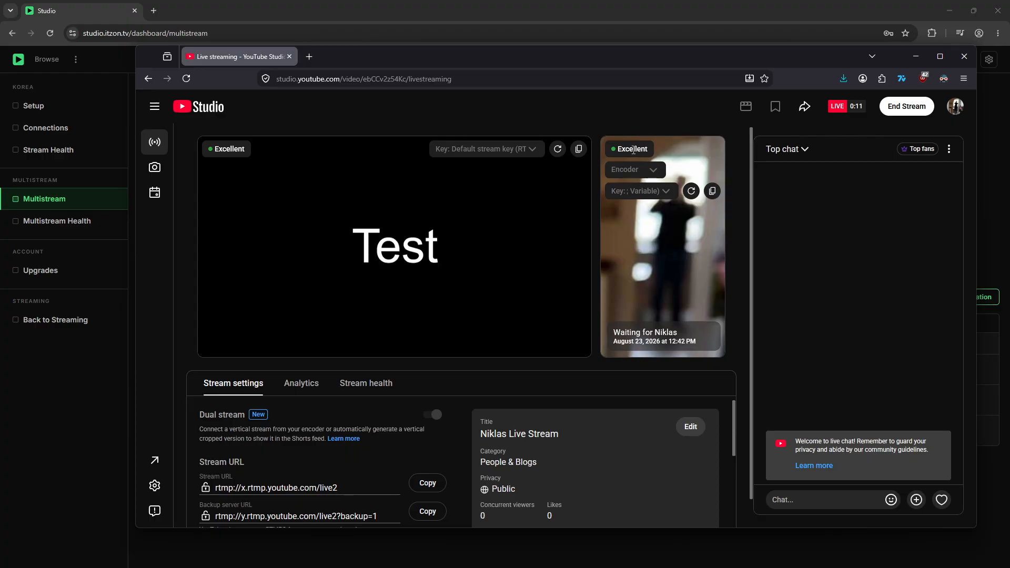
scroll(649, 345, down, 1)
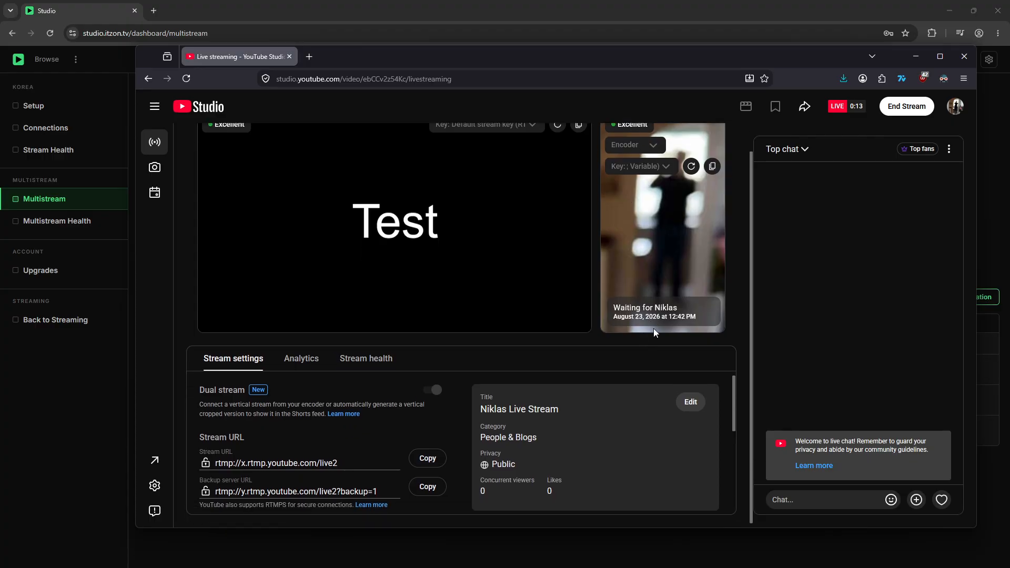
scroll(671, 312, up, 1)
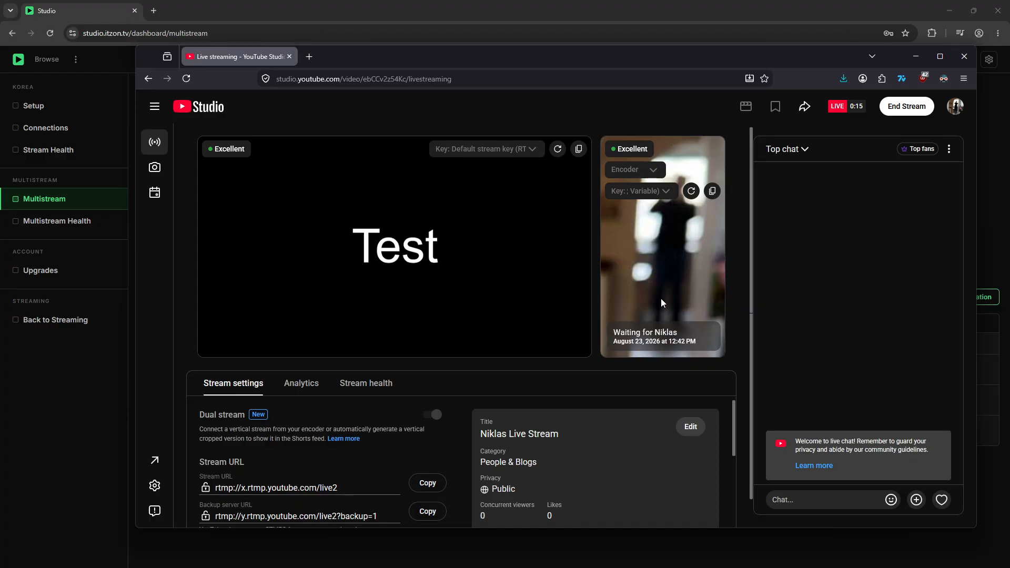
Stop both YouTube destinations, the vertical one first, on the multistream page
click(623, 2)
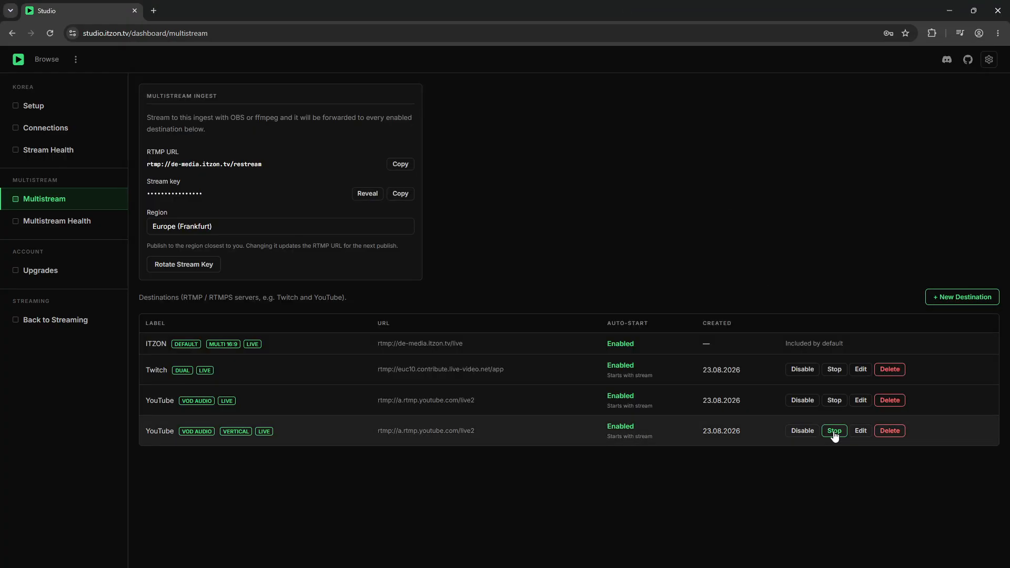
click(835, 433)
key(alt+Tab)
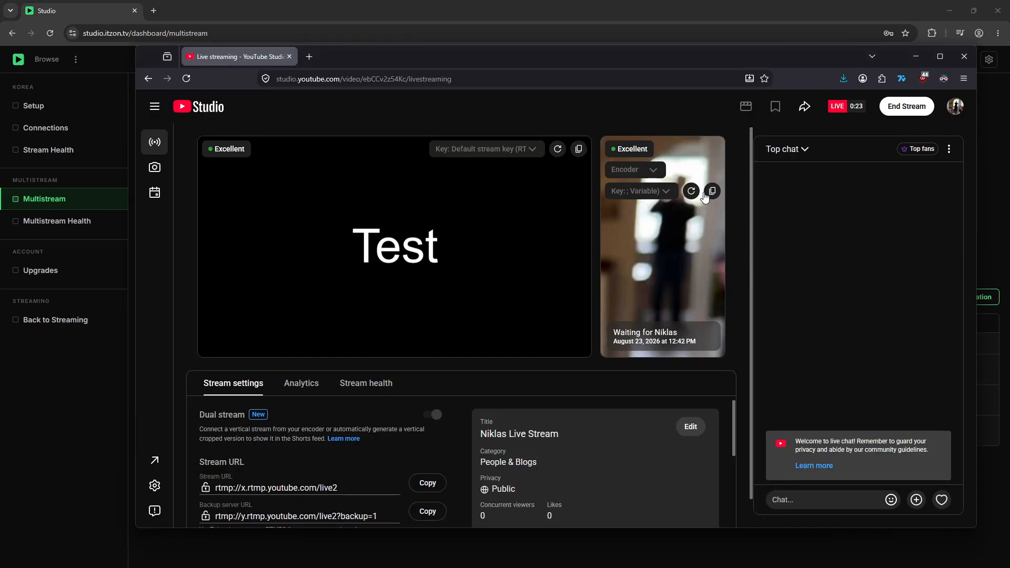
key(alt+Tab)
click(832, 401)
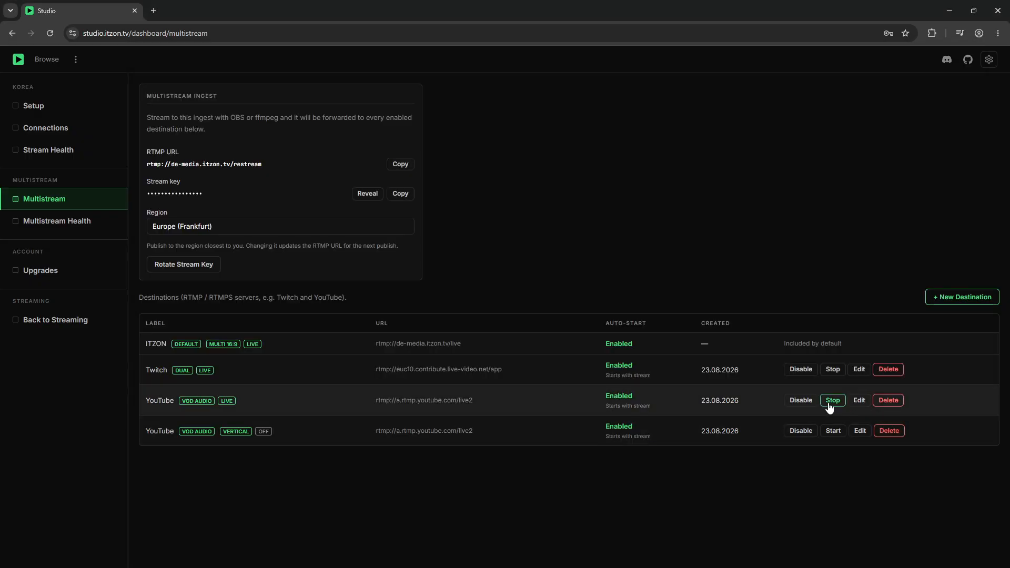
Switch to YouTube Studio, end the live stream, and dismiss its summary
key(alt+Tab)
key(alt+Tab)
key(alt+Tab)
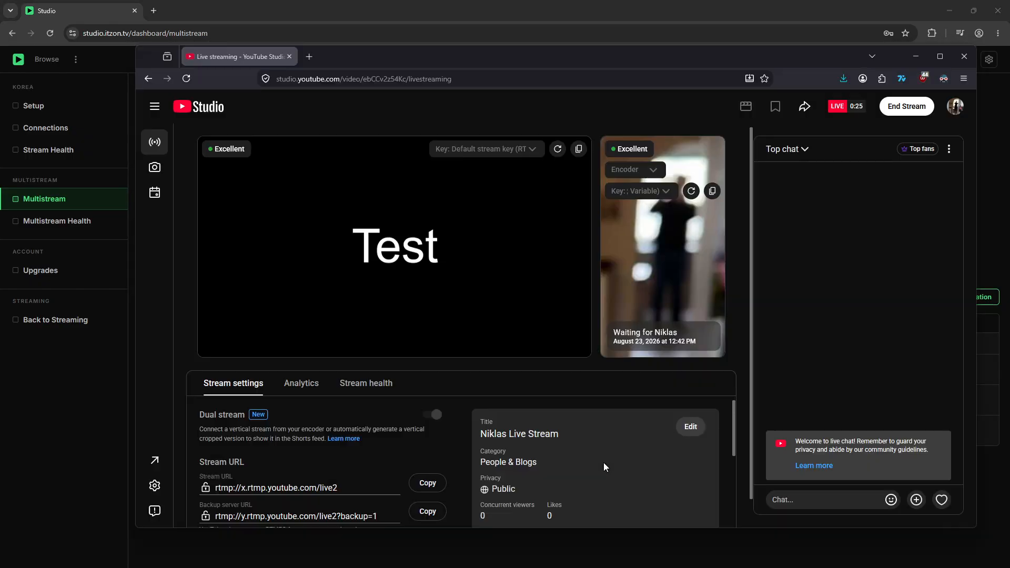
click(906, 108)
click(645, 350)
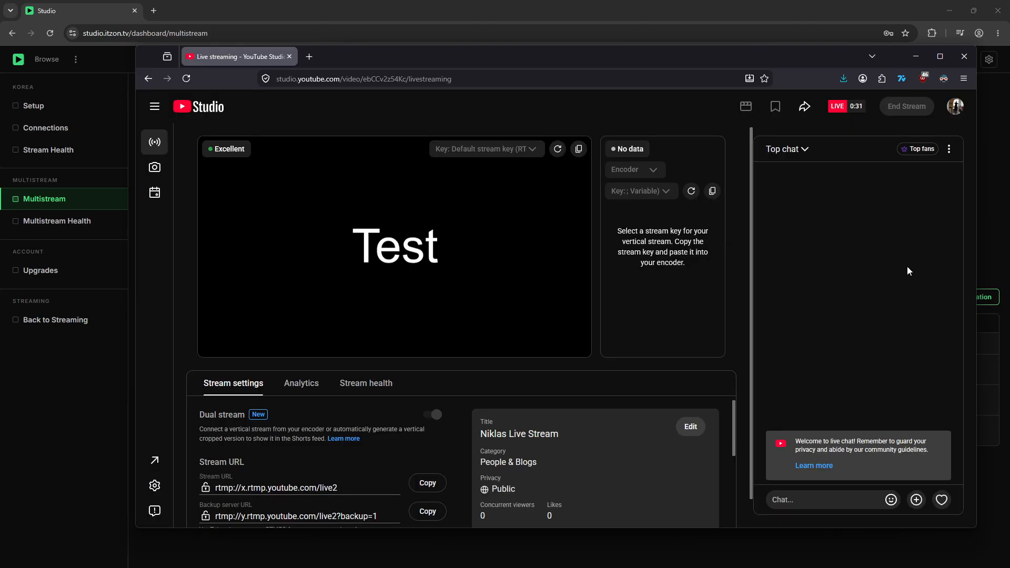
click(508, 479)
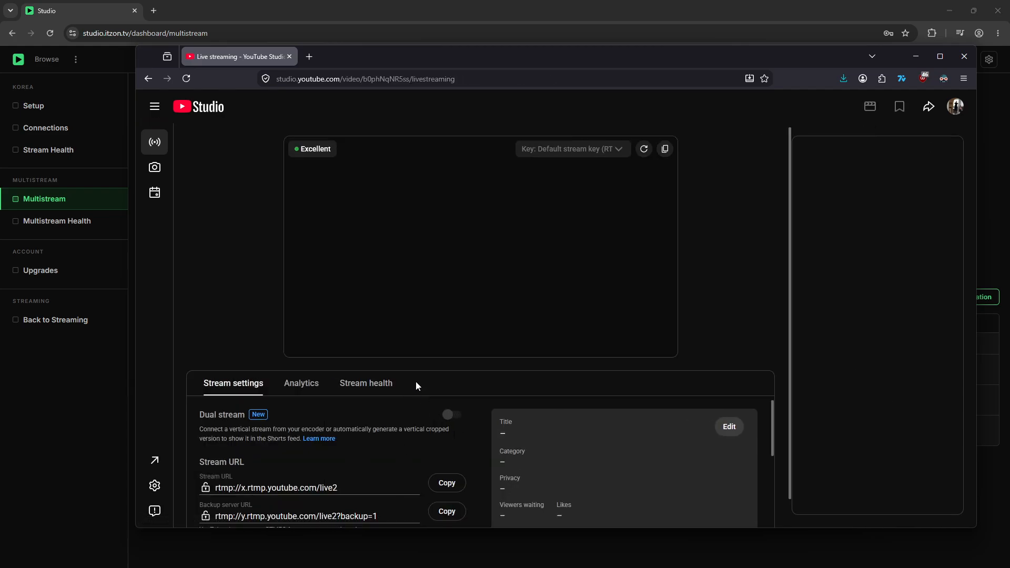
Turn on Dual stream for the new stream and set the vertical source to Encoder
click(431, 449)
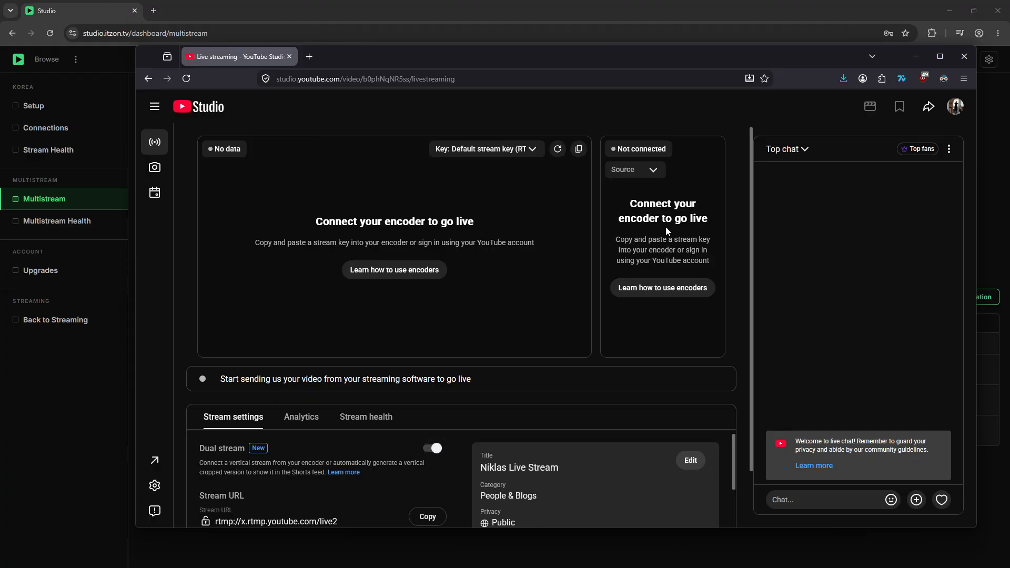
click(654, 170)
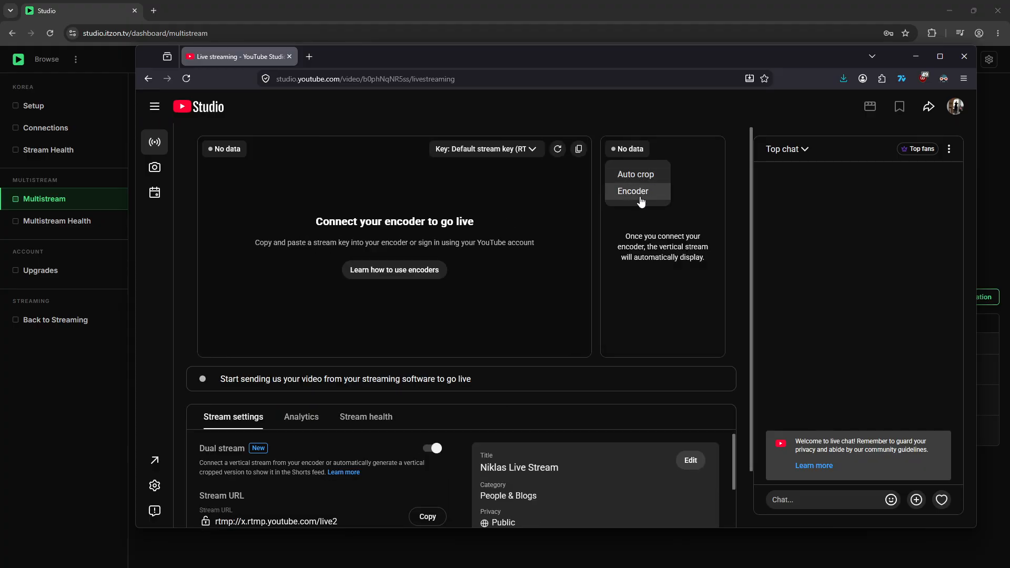
click(639, 194)
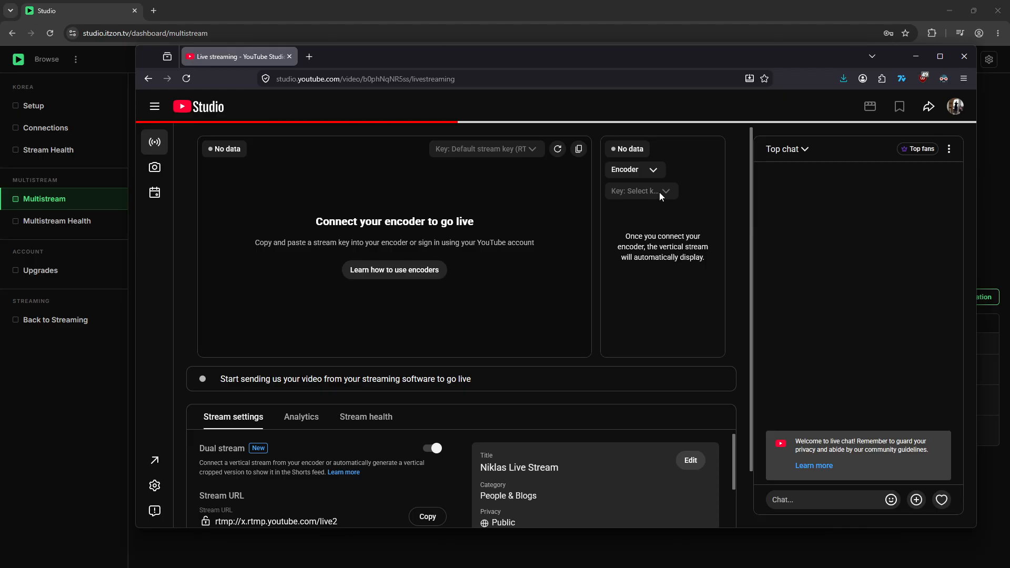
Create a new stream key named sdfgsdgdsfgs for the vertical stream and copy it
click(646, 193)
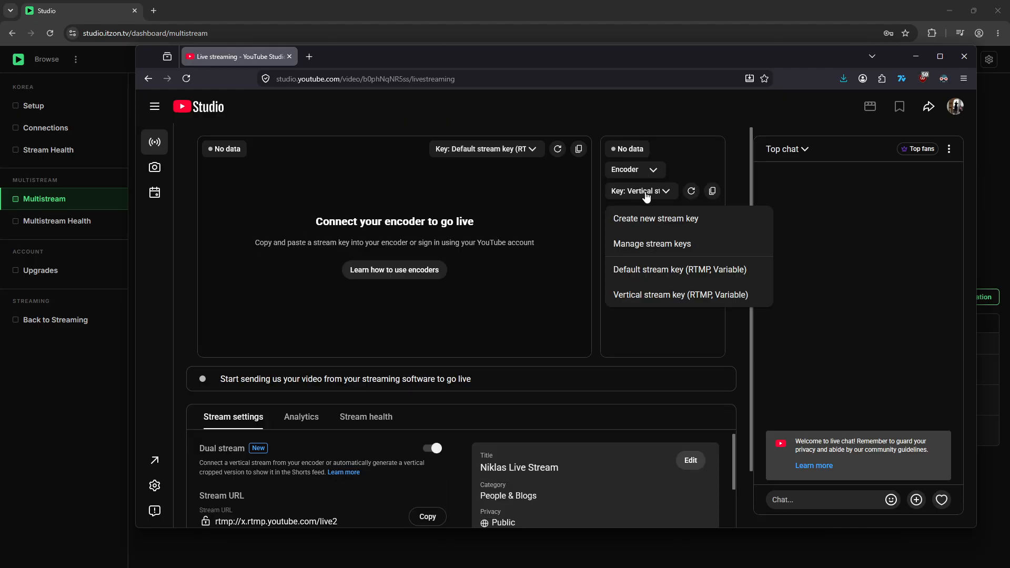
click(667, 218)
click(458, 208)
text(sdfgsdgdsfgs)
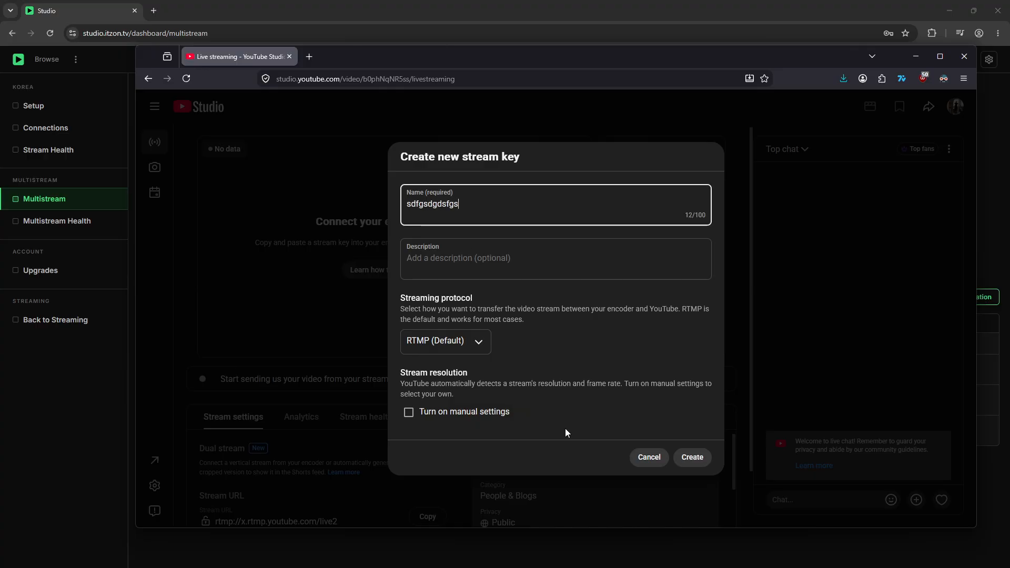
click(685, 457)
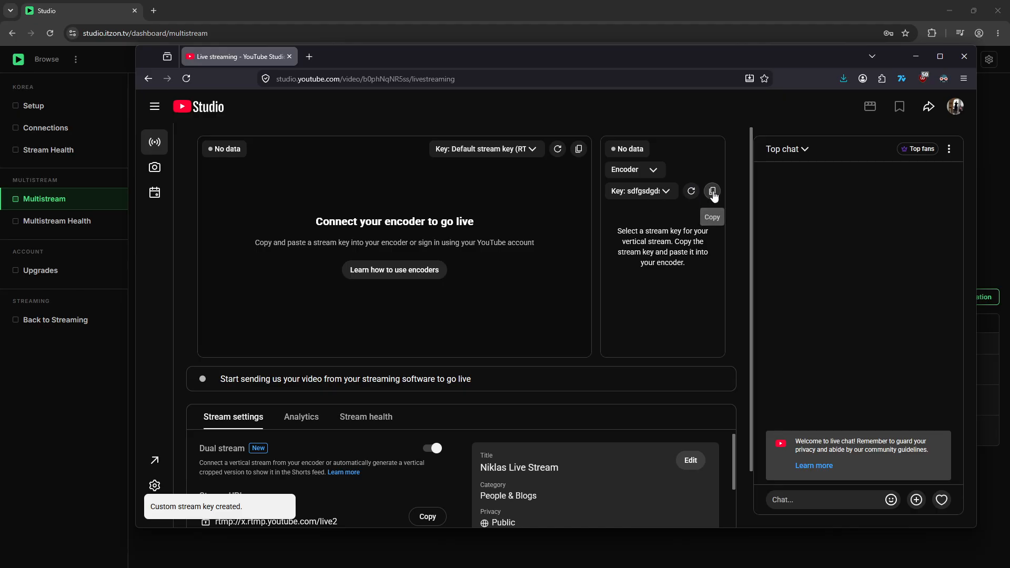
Replace the vertical YouTube destination's stream key with the newly copied key on the multistream page and save
click(586, 538)
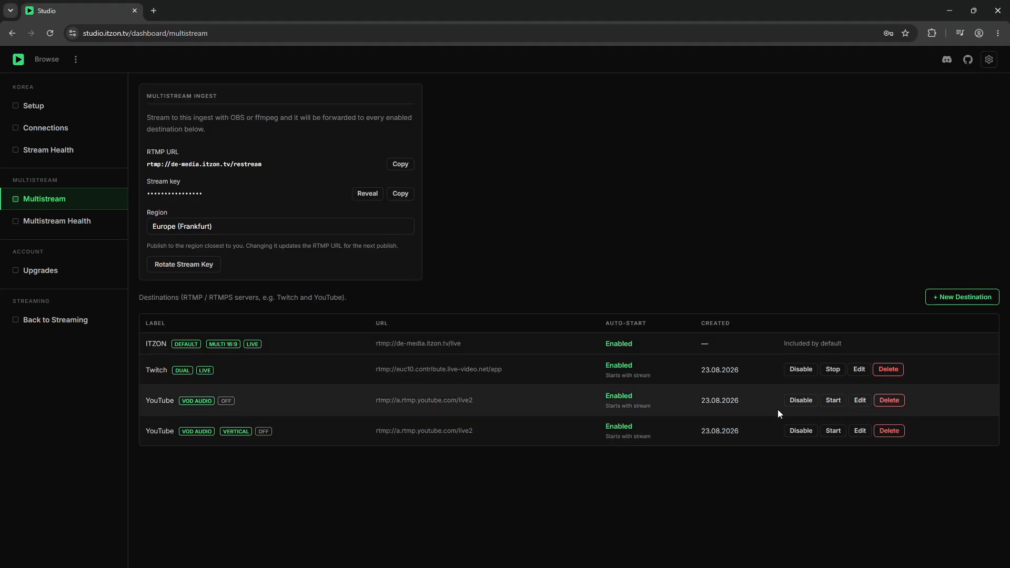
click(858, 436)
click(587, 388)
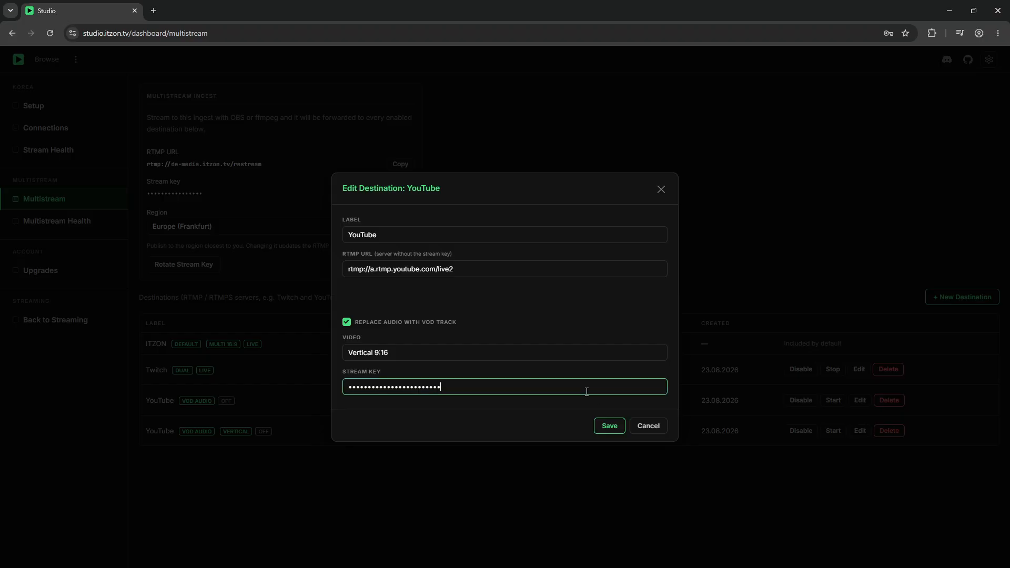
click(608, 426)
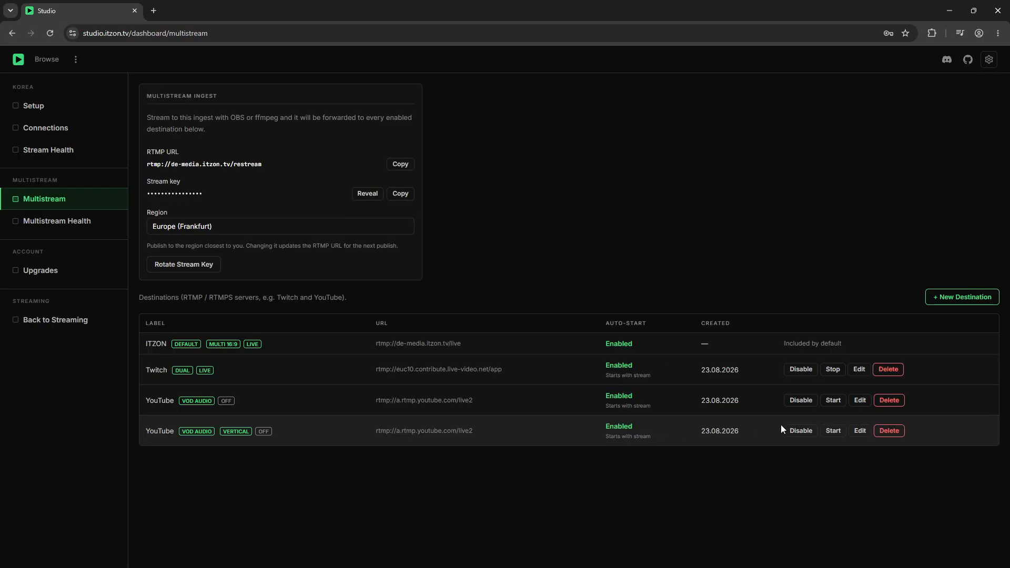
Start both YouTube destinations and check the horizontal and vertical previews in YouTube Studio
click(830, 403)
click(833, 431)
key(alt+Tab)
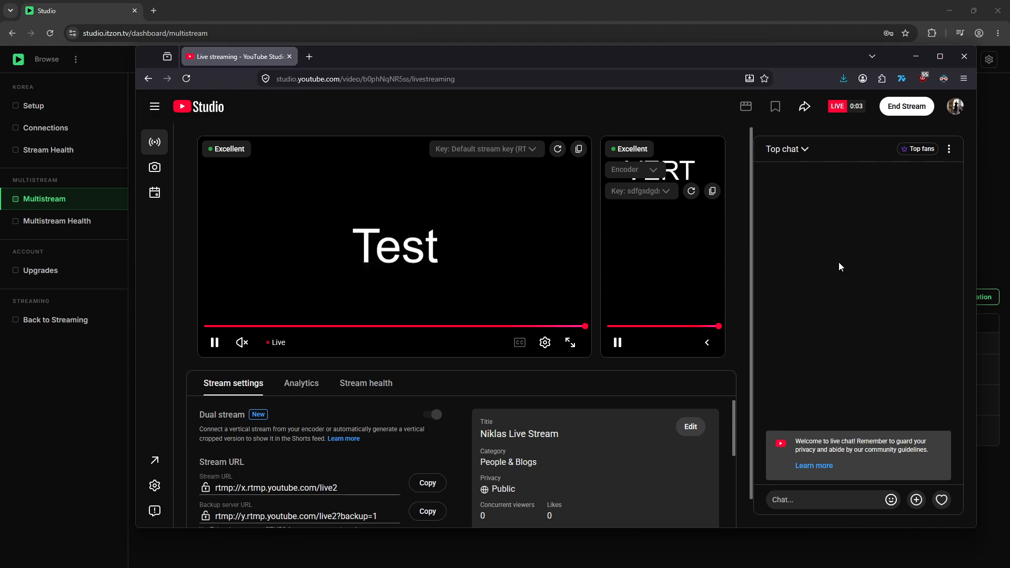
In OBS, move the VERT text down to the lower part of the vertical canvas, and check the result in YouTube Studio
key(alt+Tab)
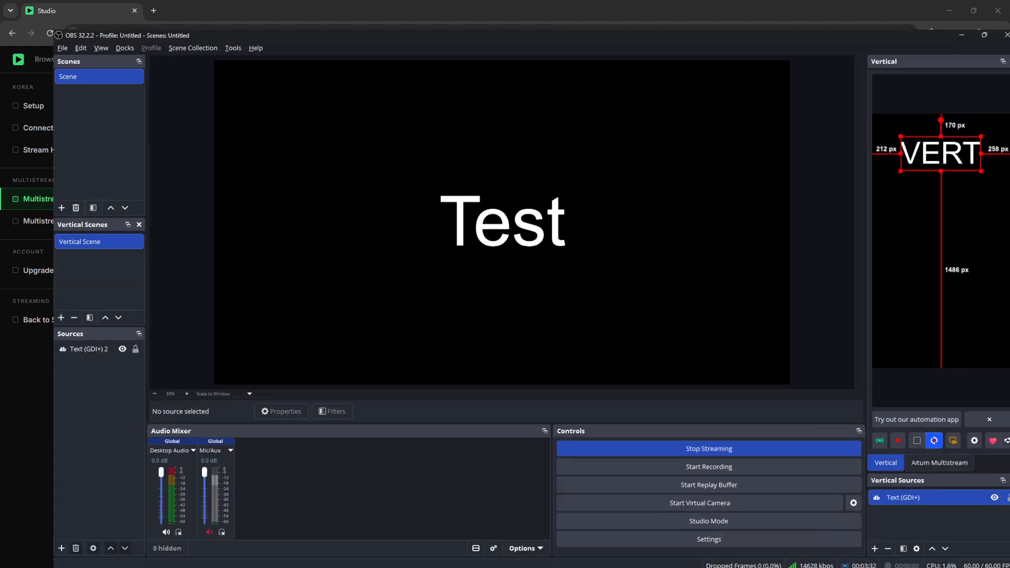
drag(930, 133, 938, 307)
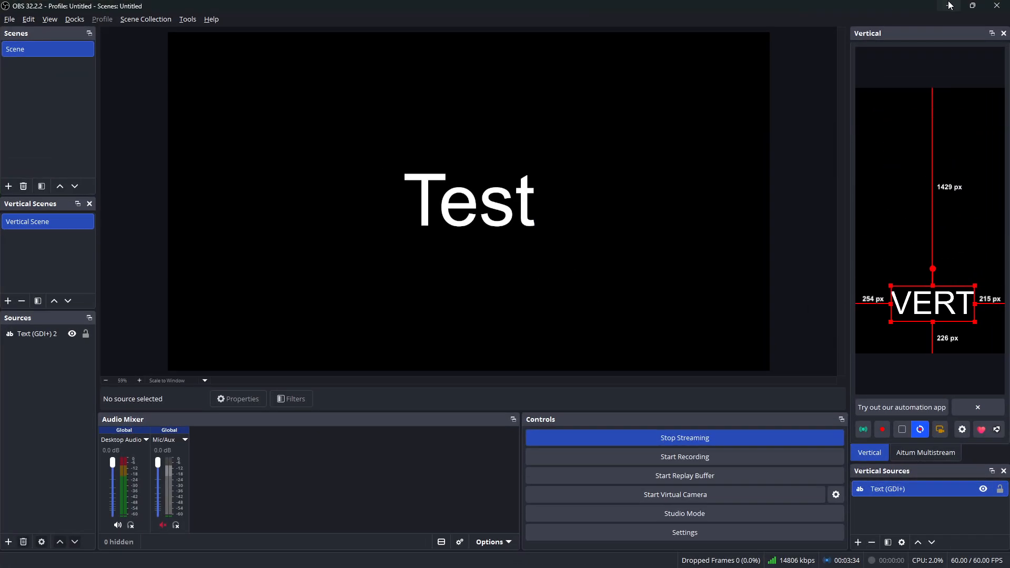
key(alt+Tab)
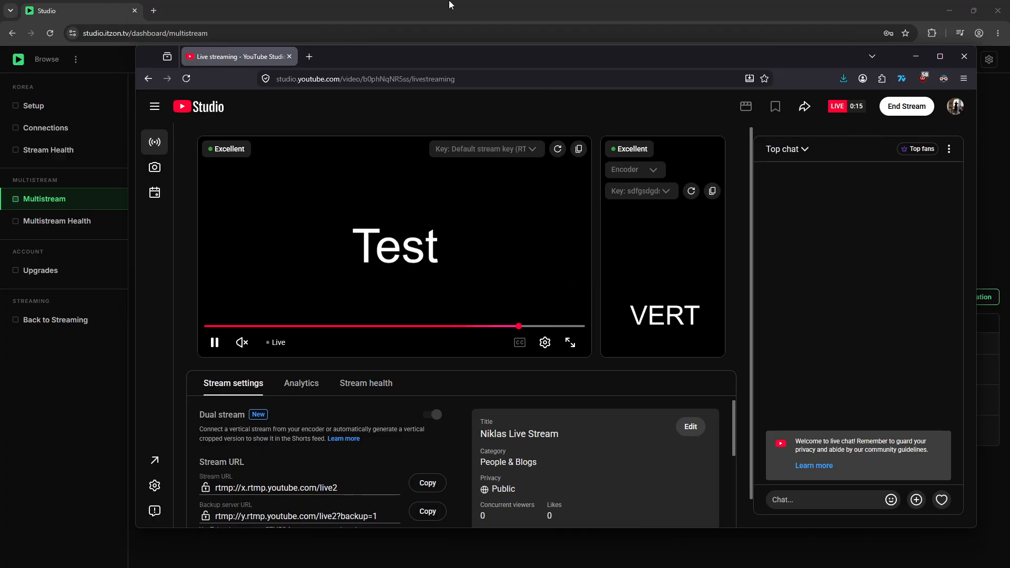
Return to the multistream page and review the status labels of the Twitch and YouTube destinations
click(450, 4)
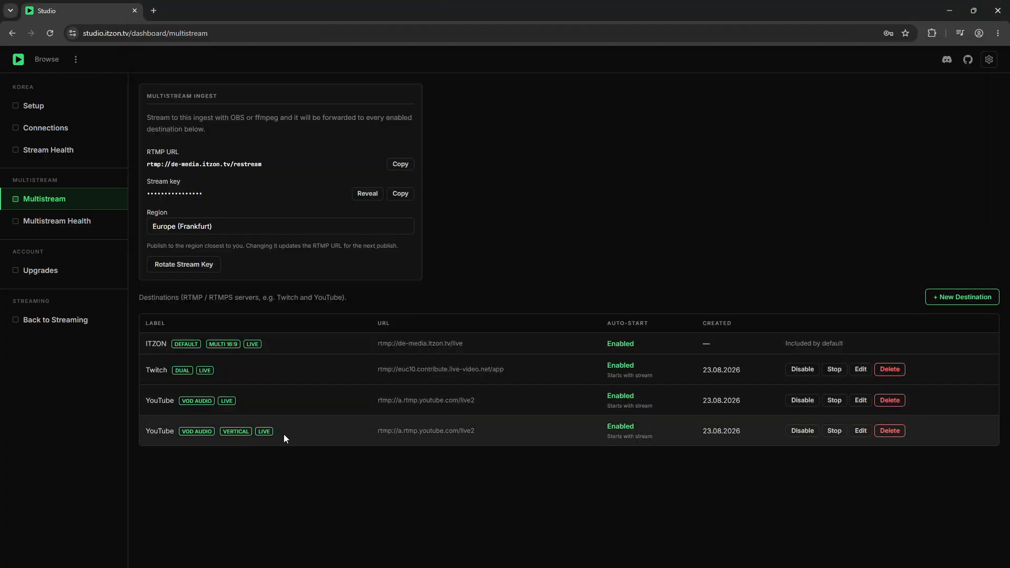
drag(283, 434, 178, 434)
click(255, 401)
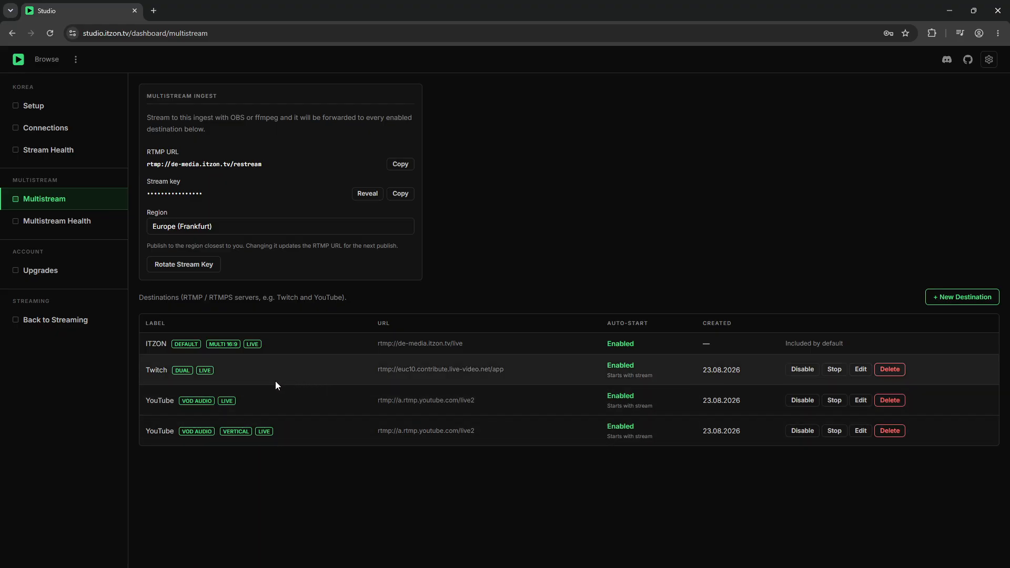
drag(165, 372, 279, 376)
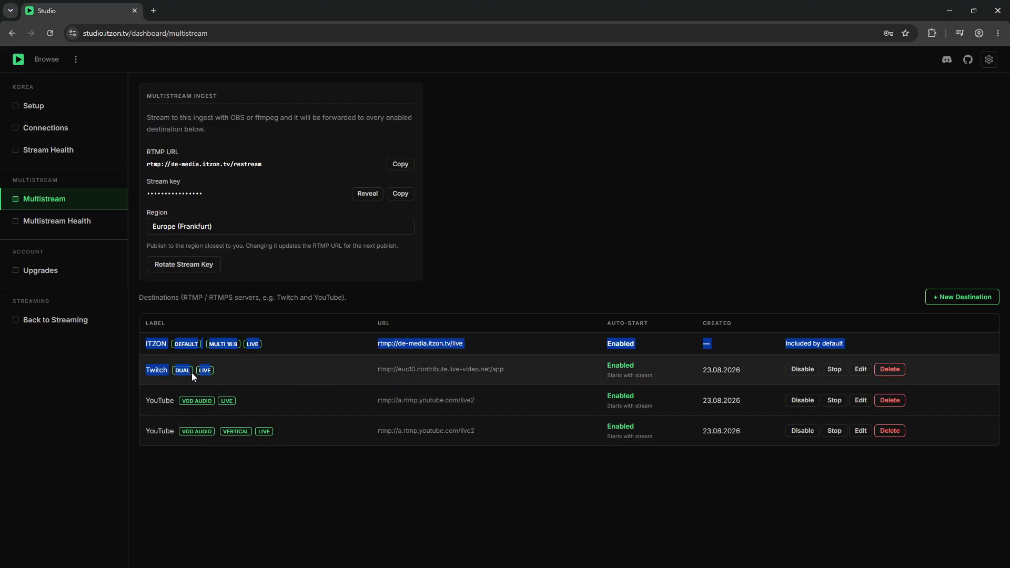
Switch to the Twitch Stream Manager and check the live preview, stream health and horizontal and vertical formats
click(237, 372)
key(alt+Tab)
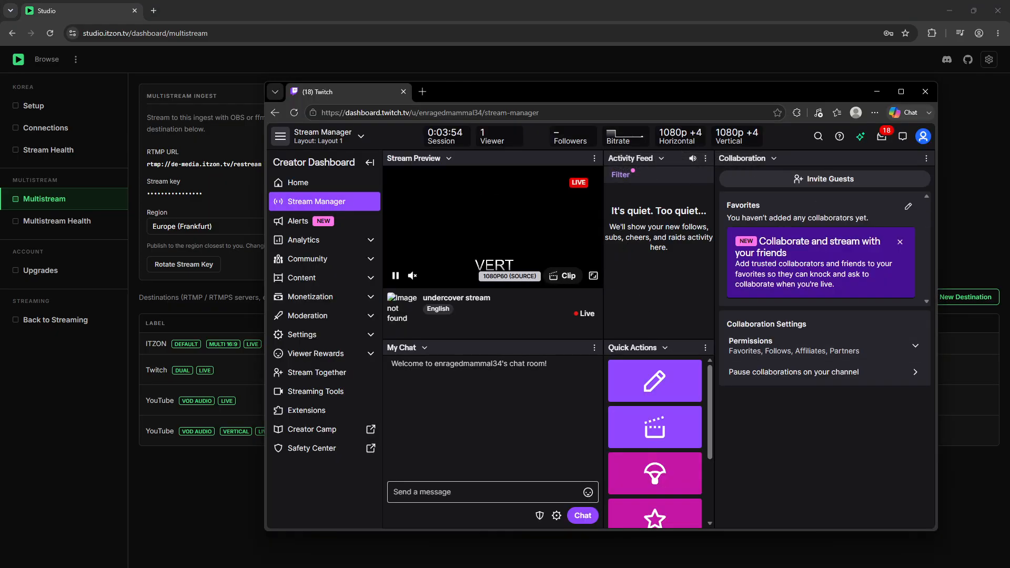
key(super+d)
key(super+d)
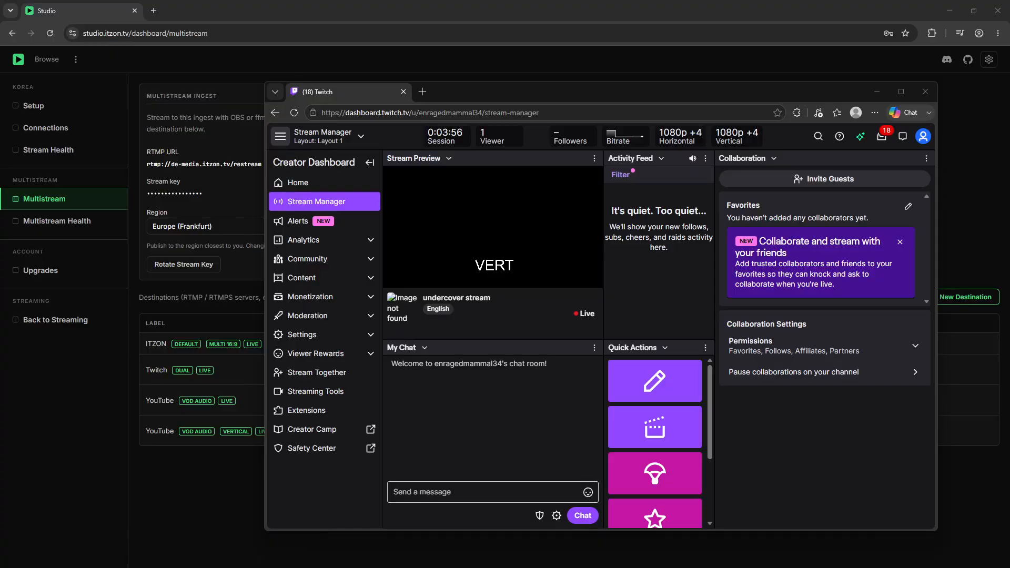
key(super+d)
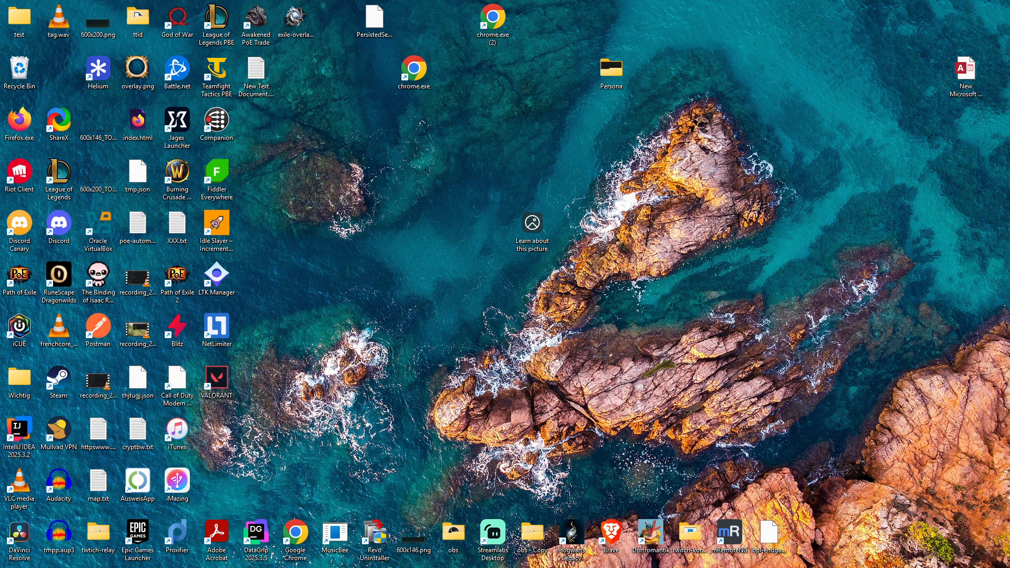
key(super+d)
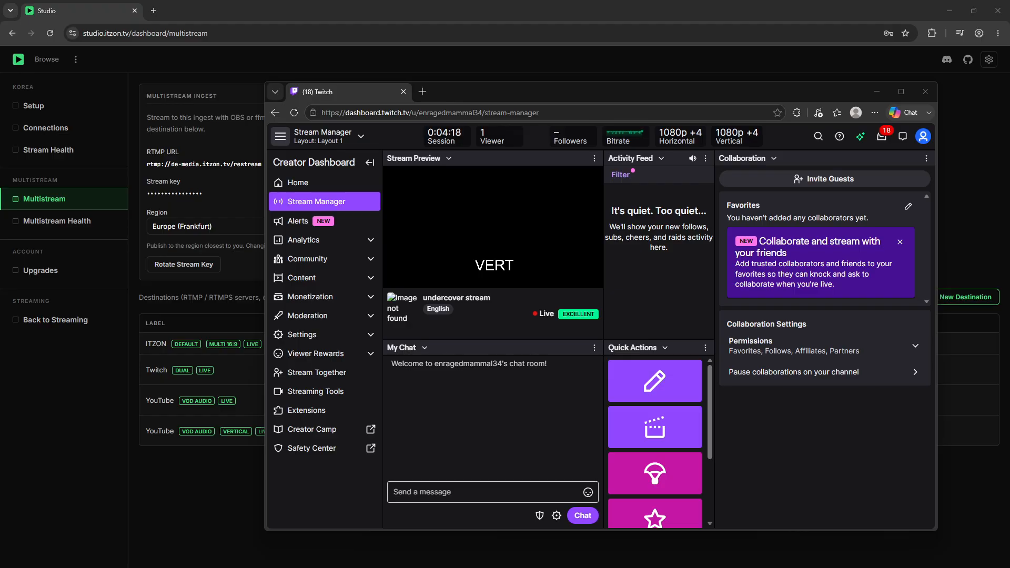
Switch to OBS, stop the stream, and return to the Twitch dashboard
key(alt+Tab)
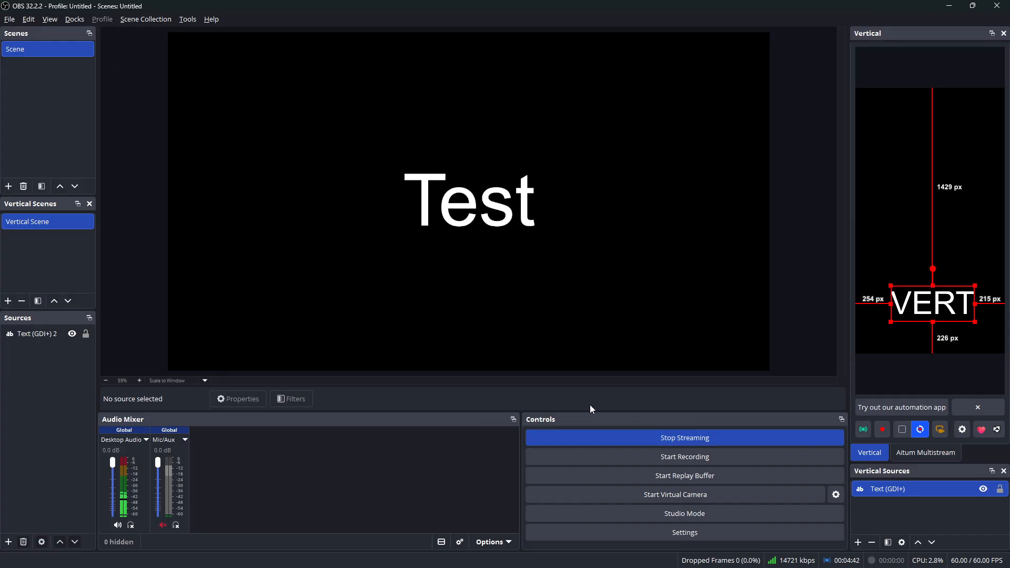
click(592, 437)
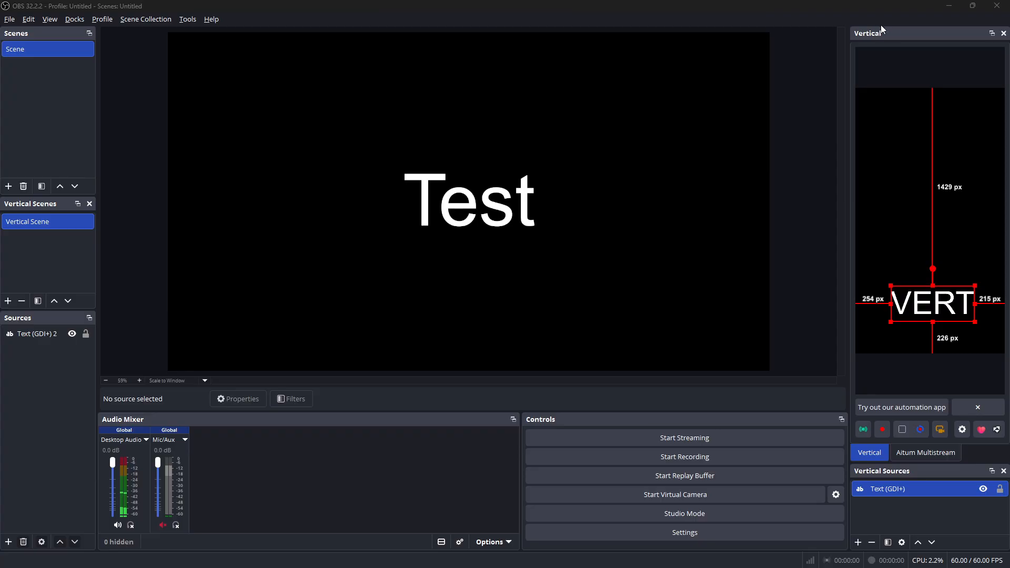
click(949, 6)
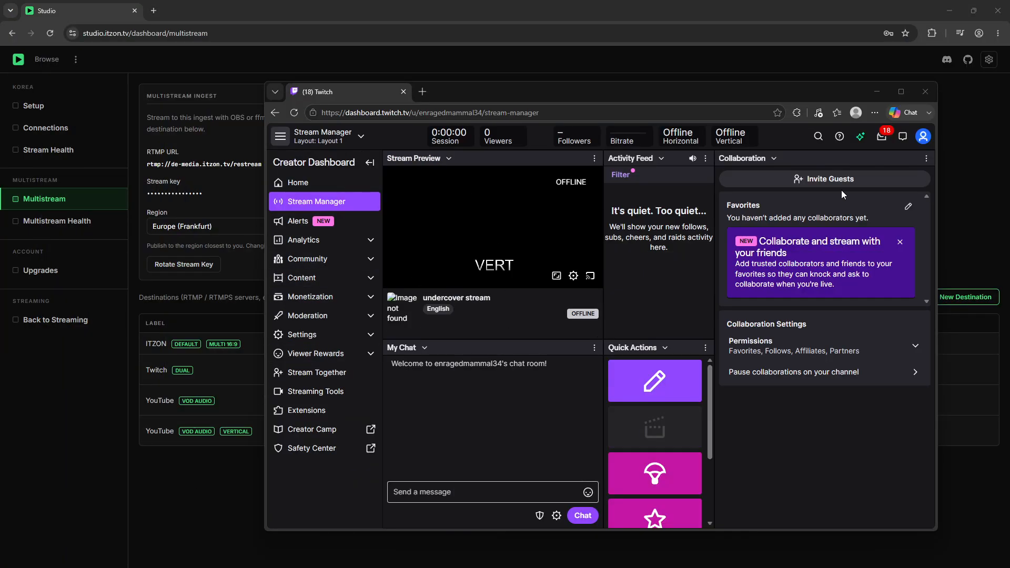
Open the newest Dual Format past broadcast from Twitch's Video Producer
click(321, 279)
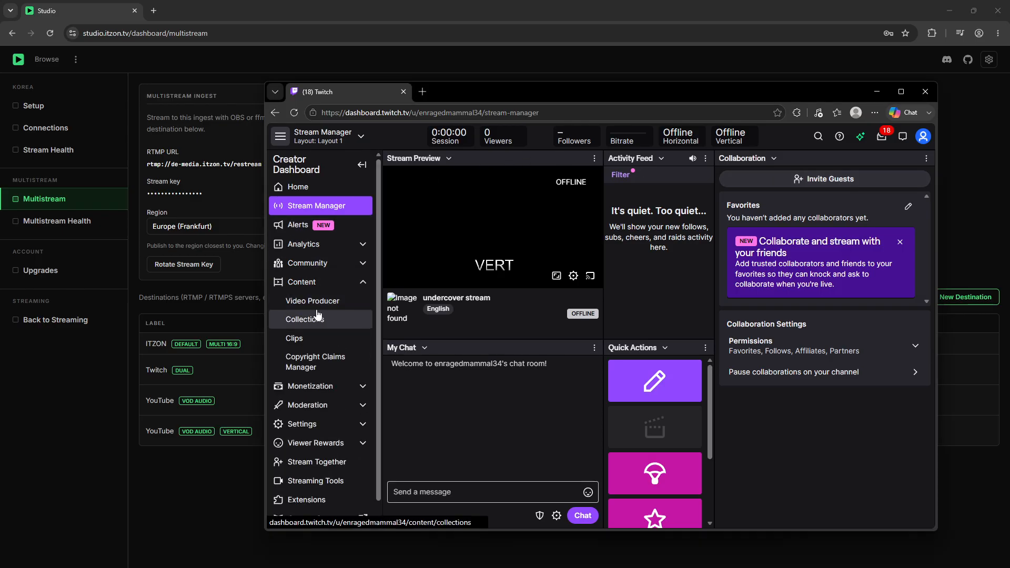
click(313, 301)
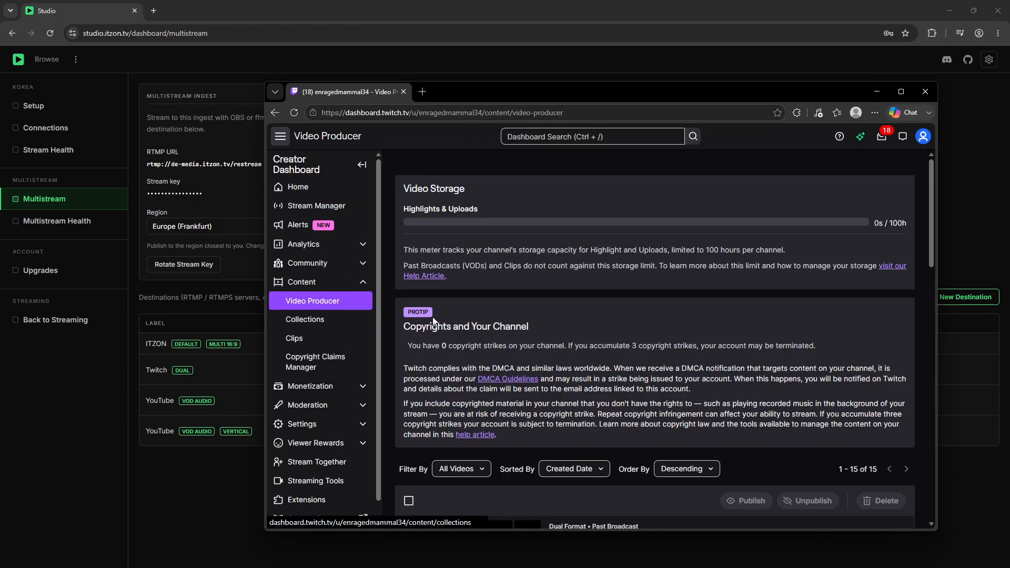
scroll(433, 317, down, 1)
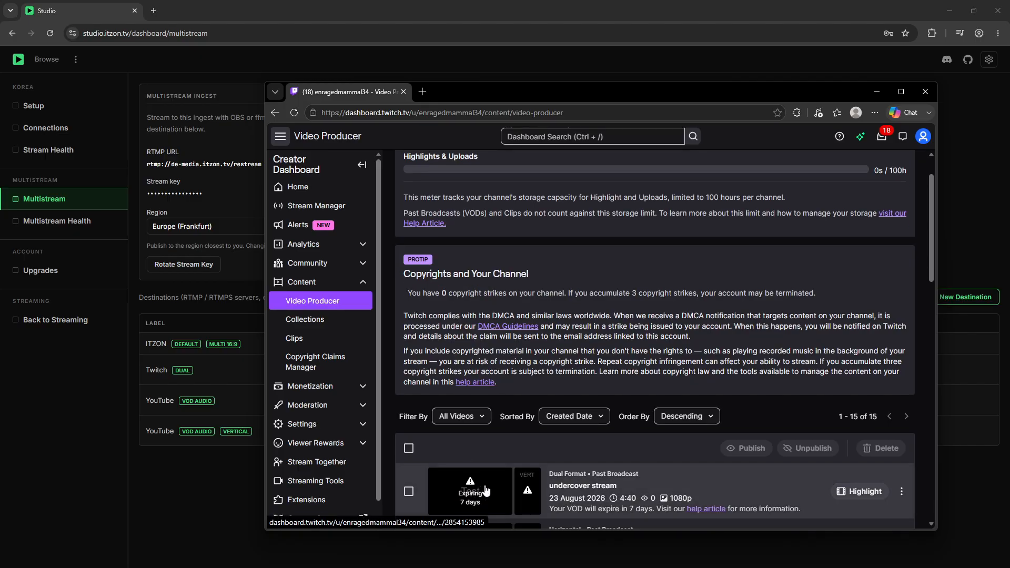
click(485, 490)
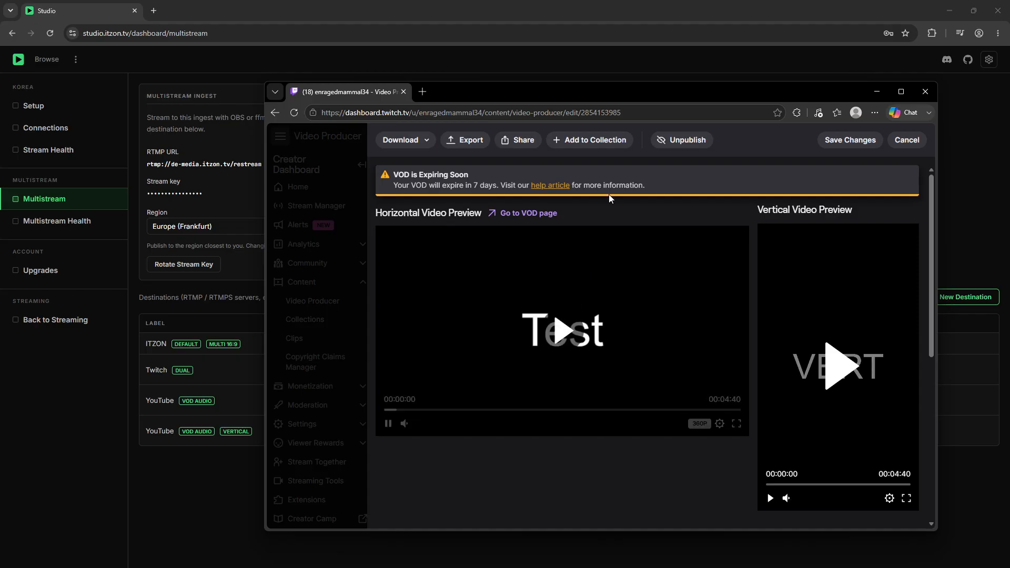
Maximize the browser window, turn the horizontal VOD preview's volume up to 100%, and skip through the recording to check its sound
double_click(652, 94)
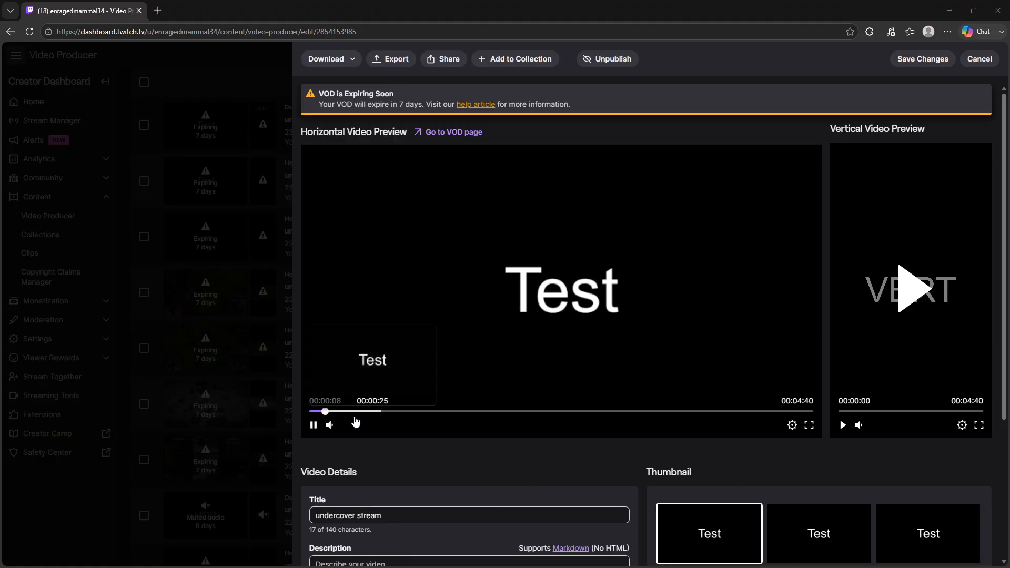
click(369, 426)
drag(370, 427, 441, 433)
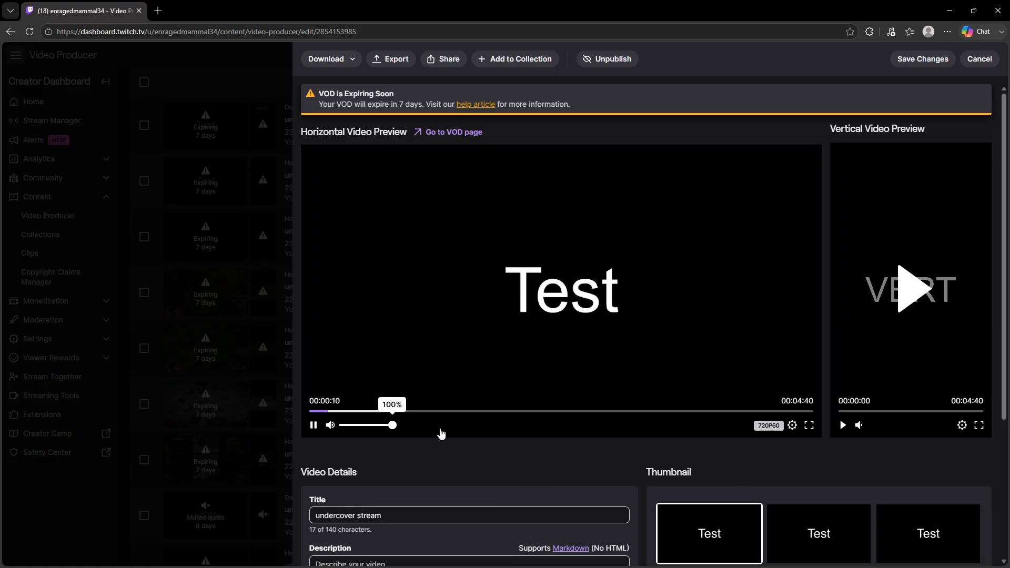
click(468, 411)
click(669, 410)
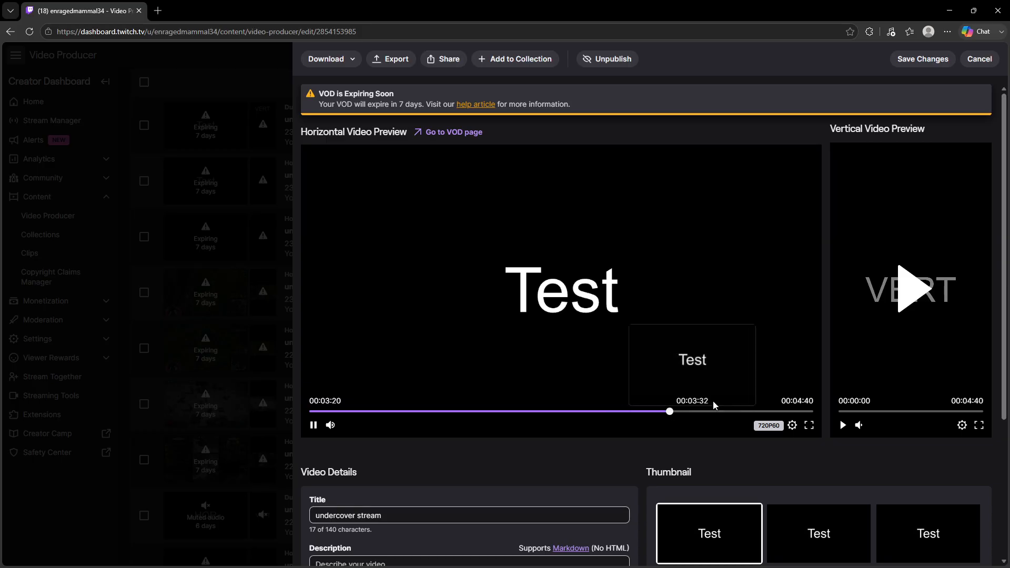
click(772, 411)
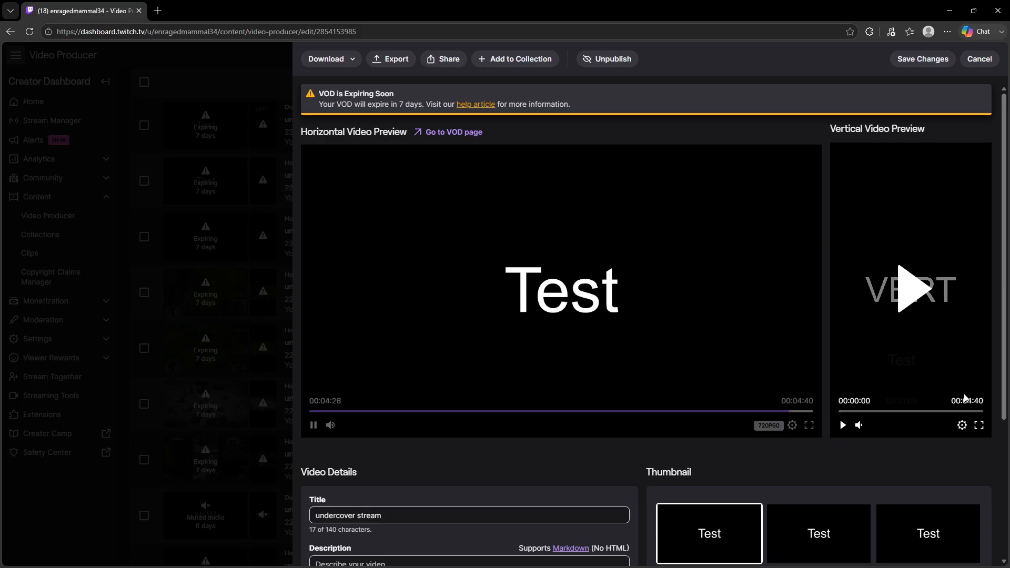
Bring the Portable Mode OBS window into view, narrow it beside the VOD preview to check the audio mixer levels, and move it away
drag(1009, 60, 308, 40)
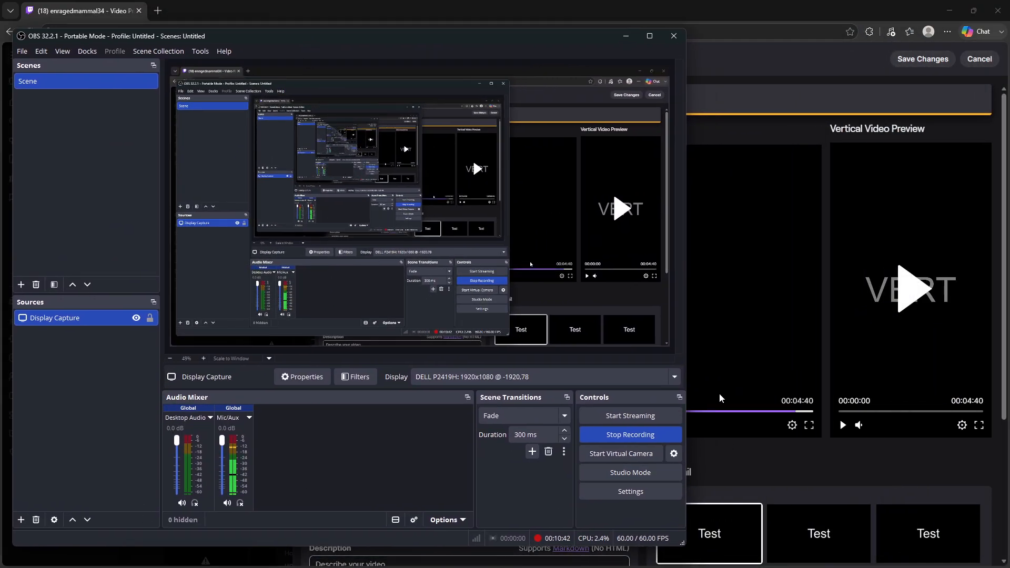
drag(687, 382, 444, 382)
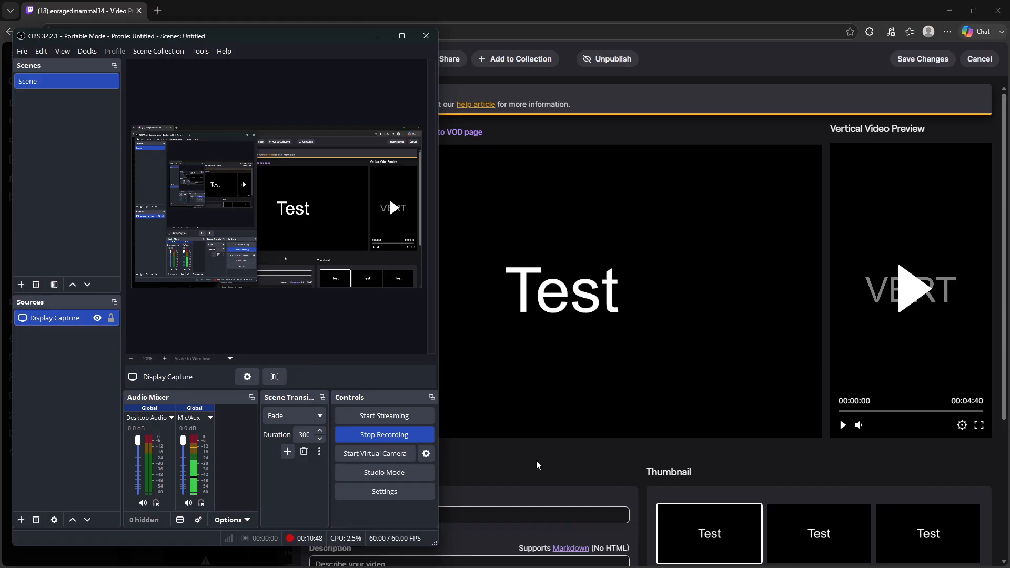
drag(240, 39, 1009, 68)
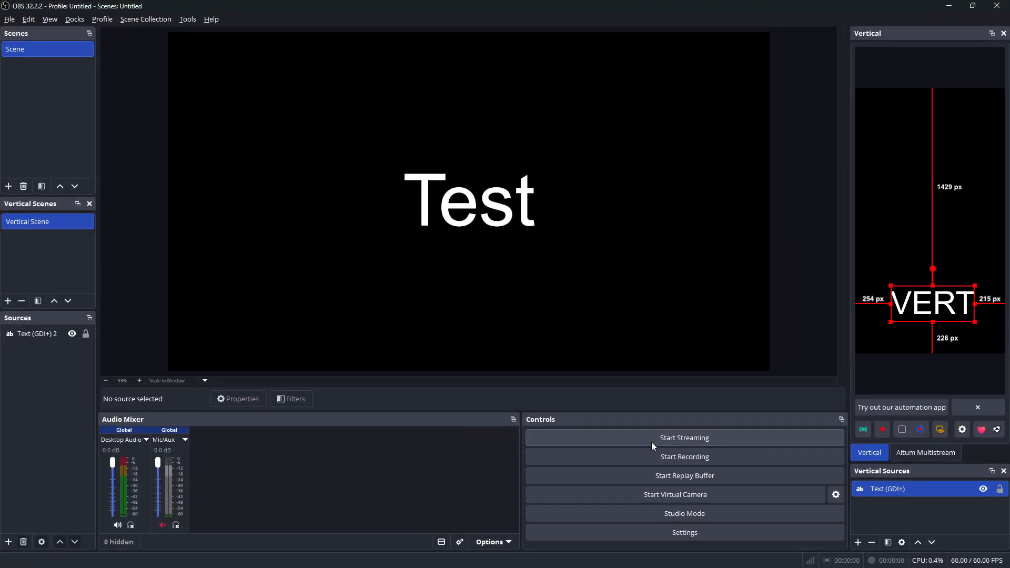
Start streaming again in OBS, return to Twitch, and leave the VOD editor without saving changes
click(654, 439)
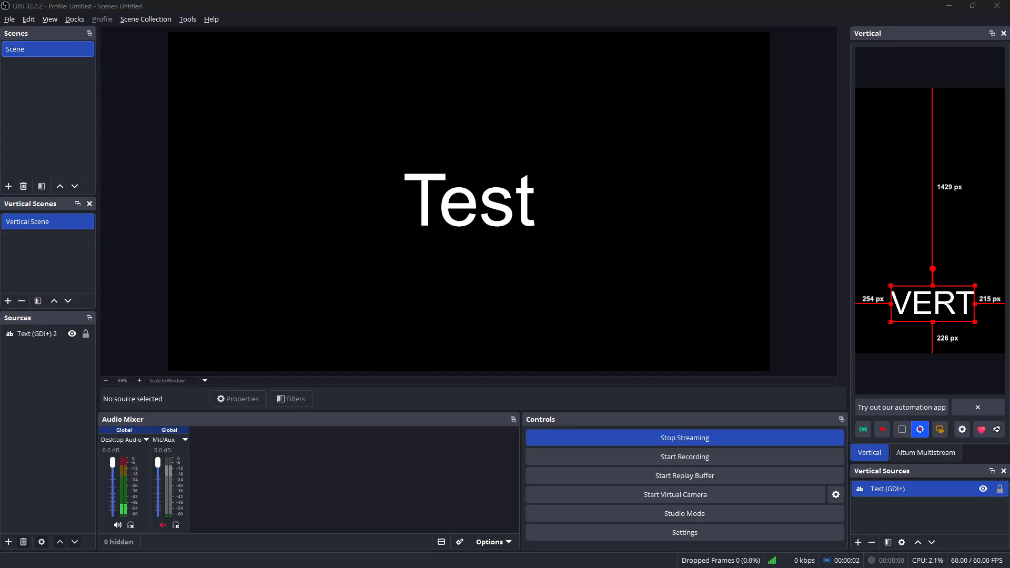
click(950, 5)
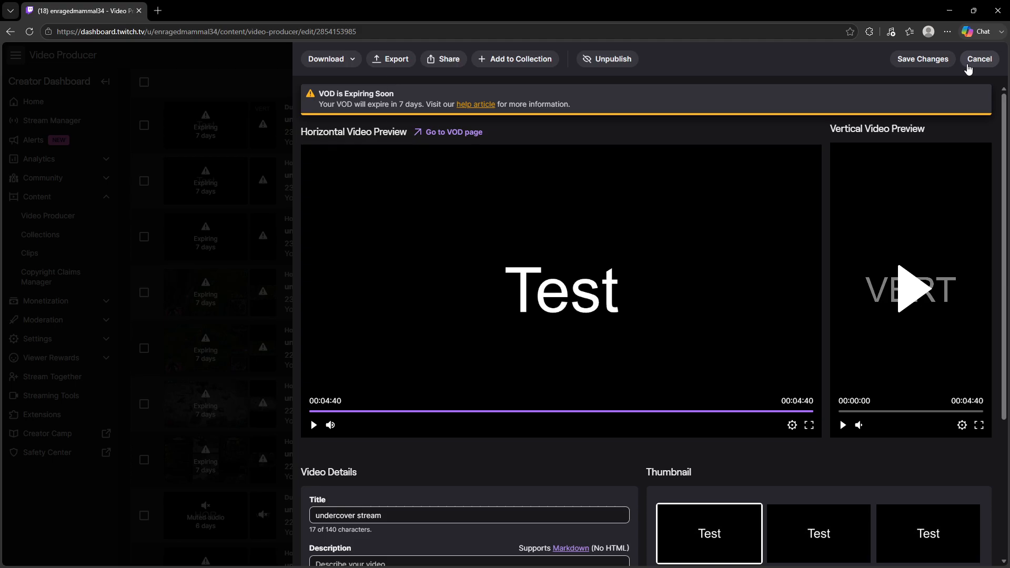
click(969, 66)
click(589, 117)
click(968, 63)
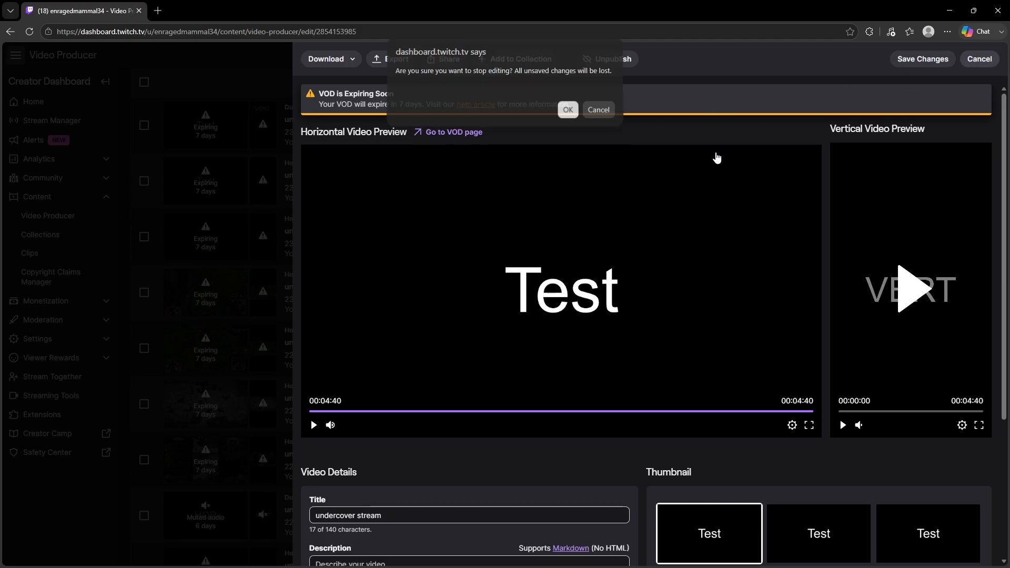
click(568, 113)
Open the Twitch channel page, show the live stream with chat, and lower the player's volume
click(996, 55)
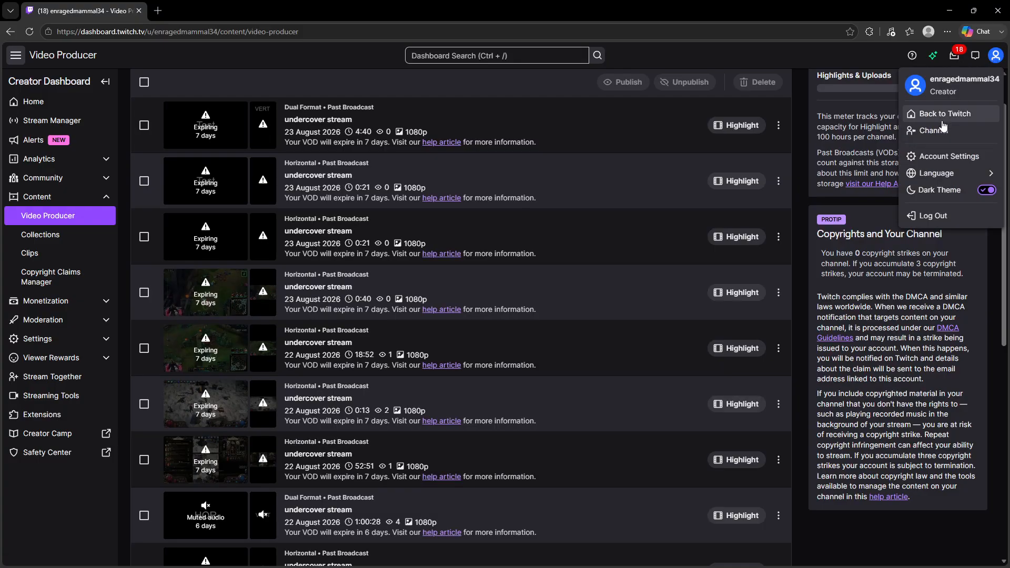
click(932, 131)
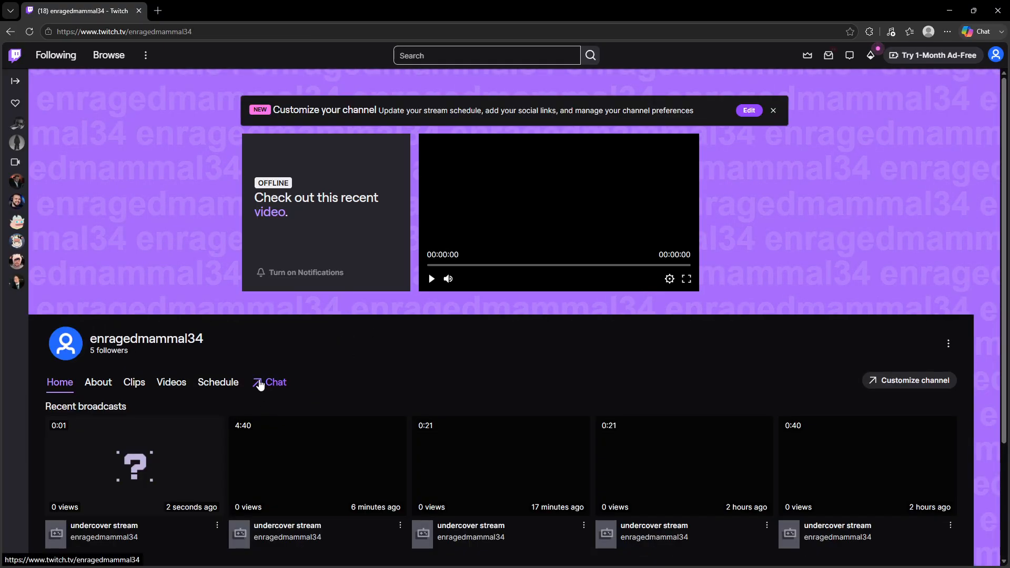
click(262, 385)
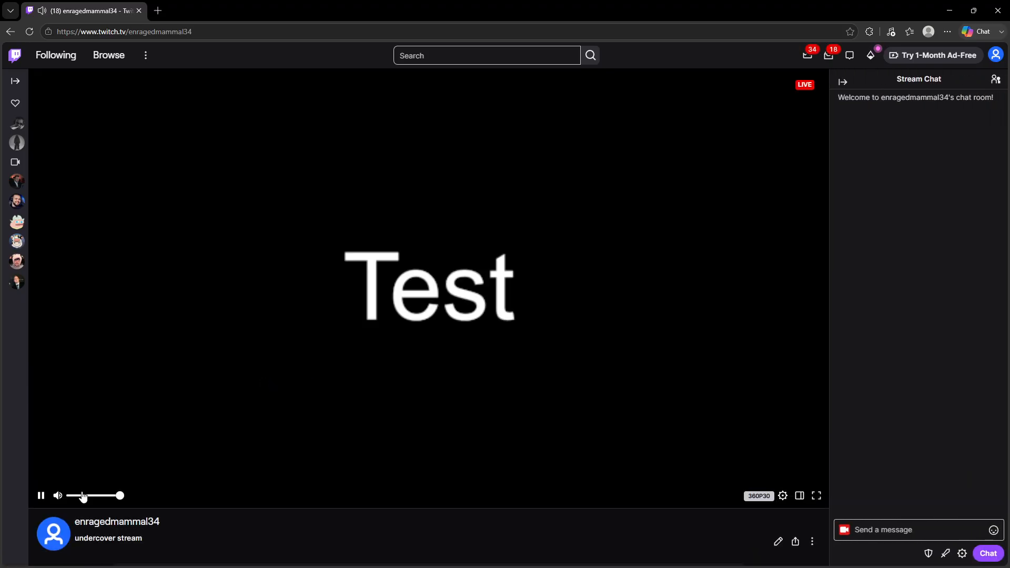
drag(103, 495, 62, 497)
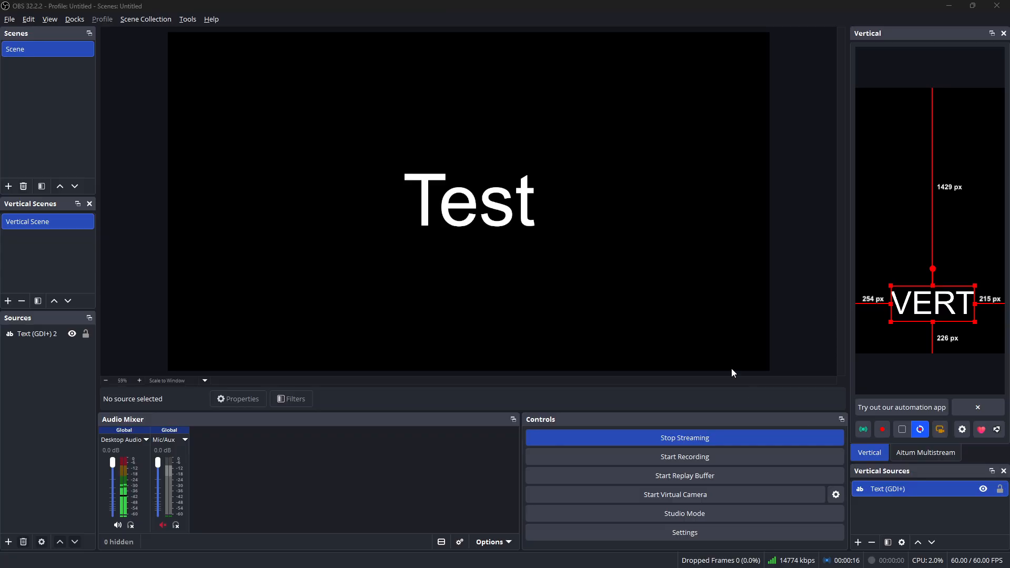
Stop the running stream in OBS and go back to the Twitch channel page
click(949, 8)
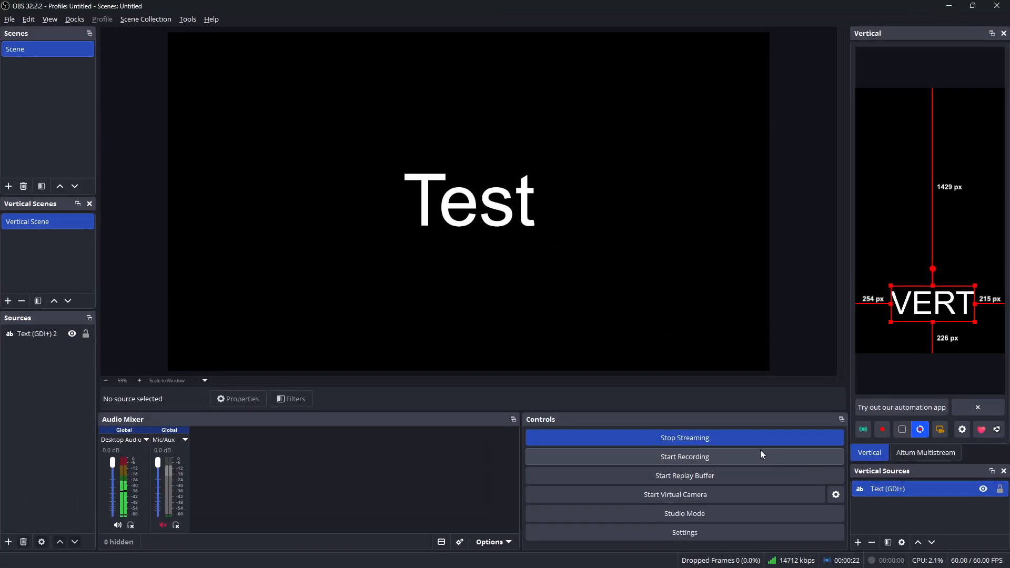
click(695, 439)
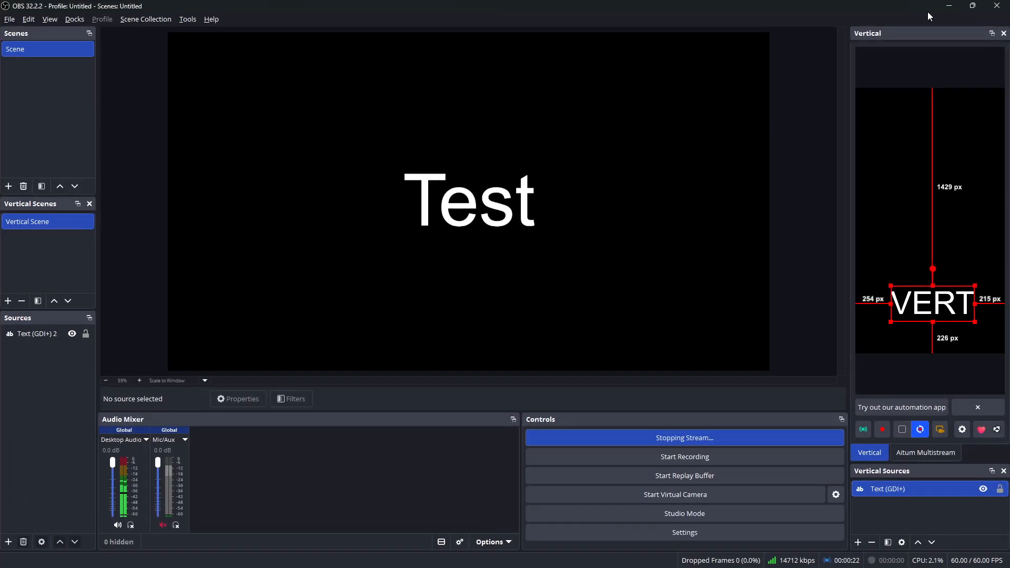
click(949, 9)
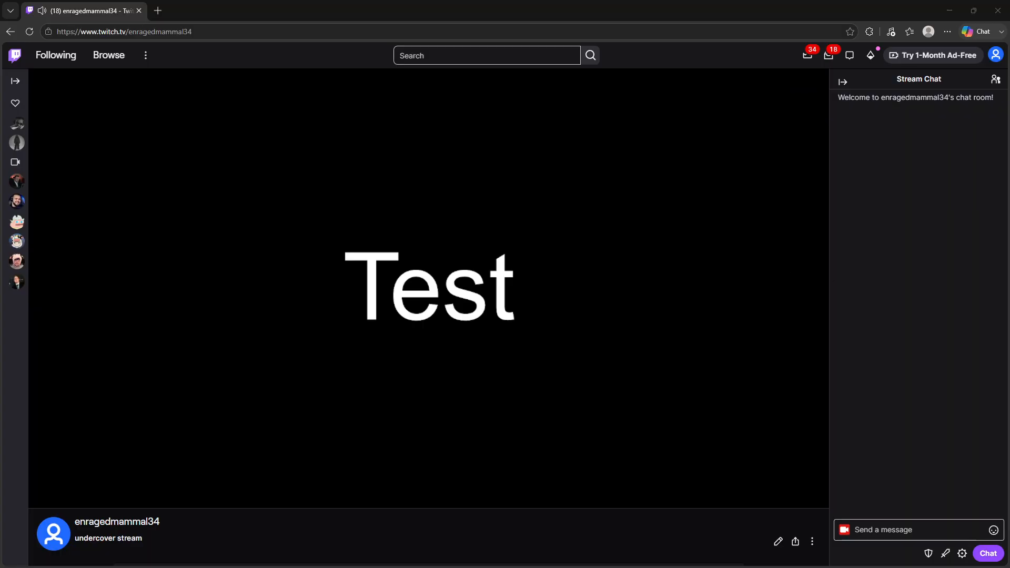
Open the VOD of the stream that just ended from the Twitch channel page
scroll(153, 508, down, 1)
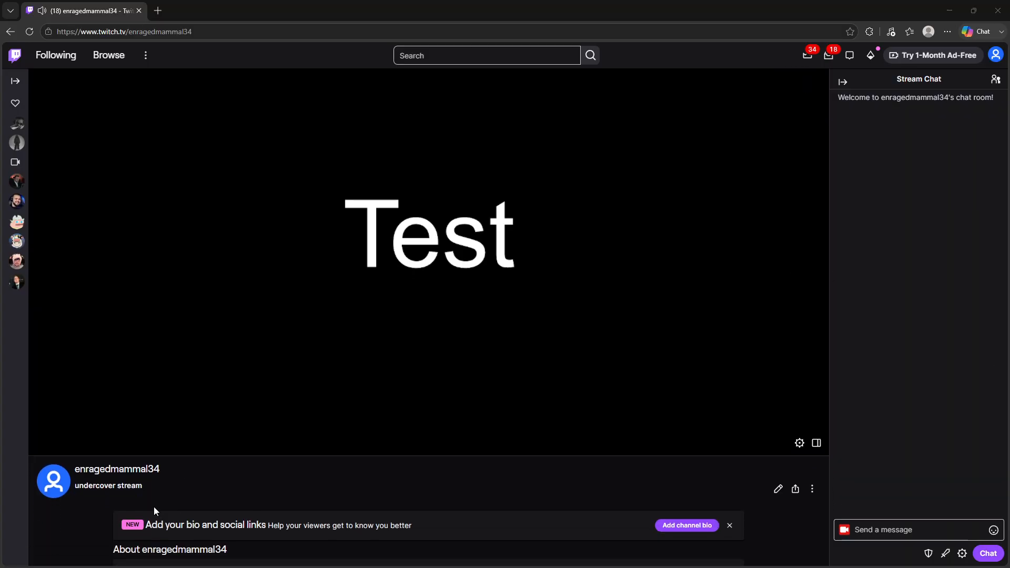
click(150, 472)
click(128, 469)
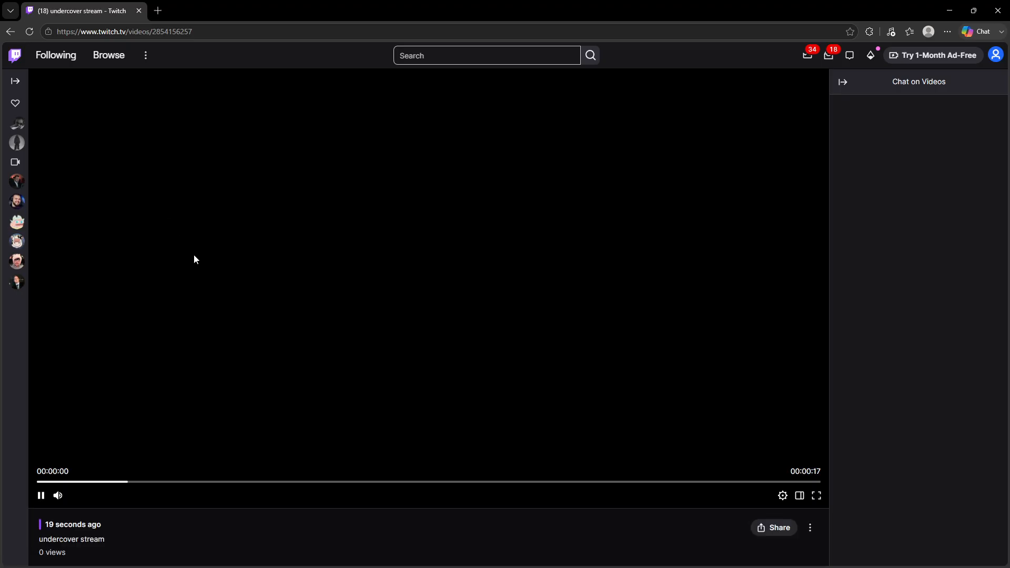